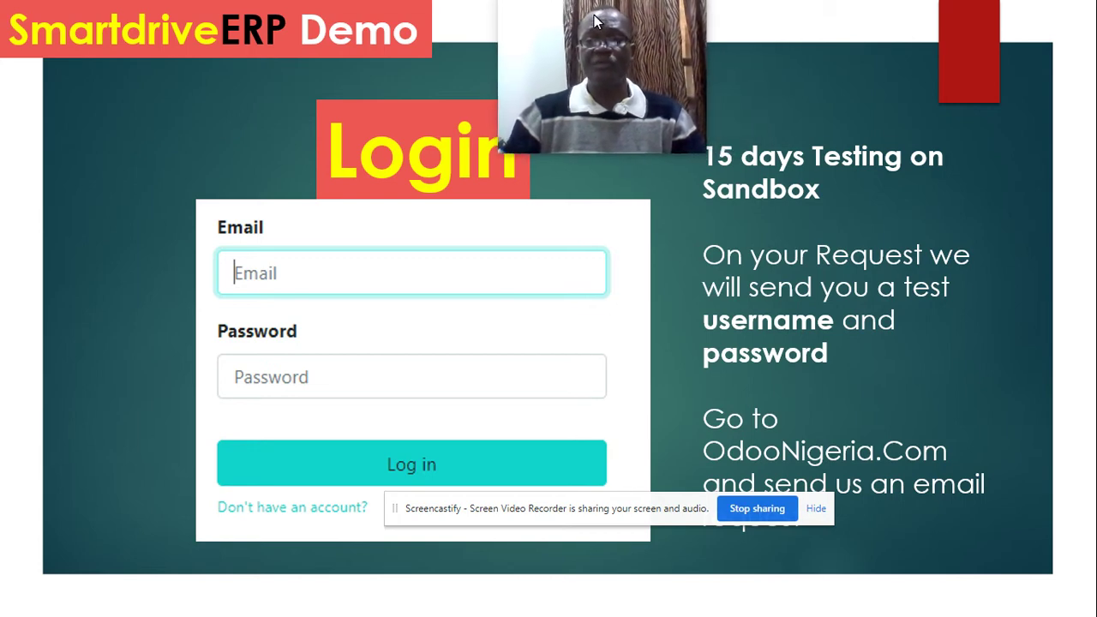
Step: Exit the slide show and return to editing slide 12, the SmartdriveERP Login slide
drag(571, 509, 384, 539)
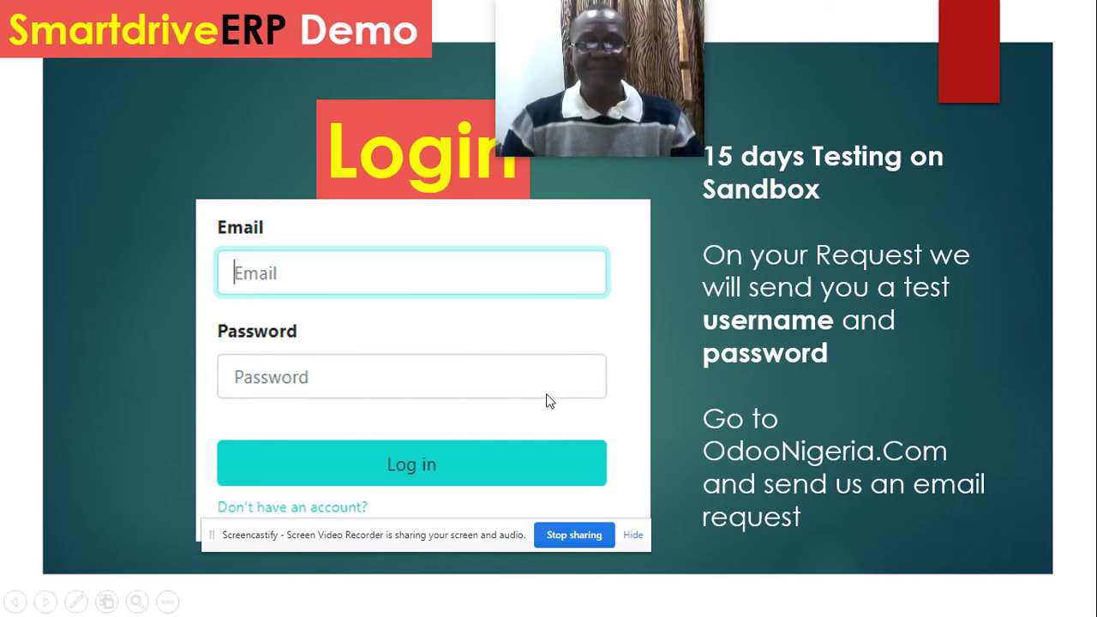
key(Escape)
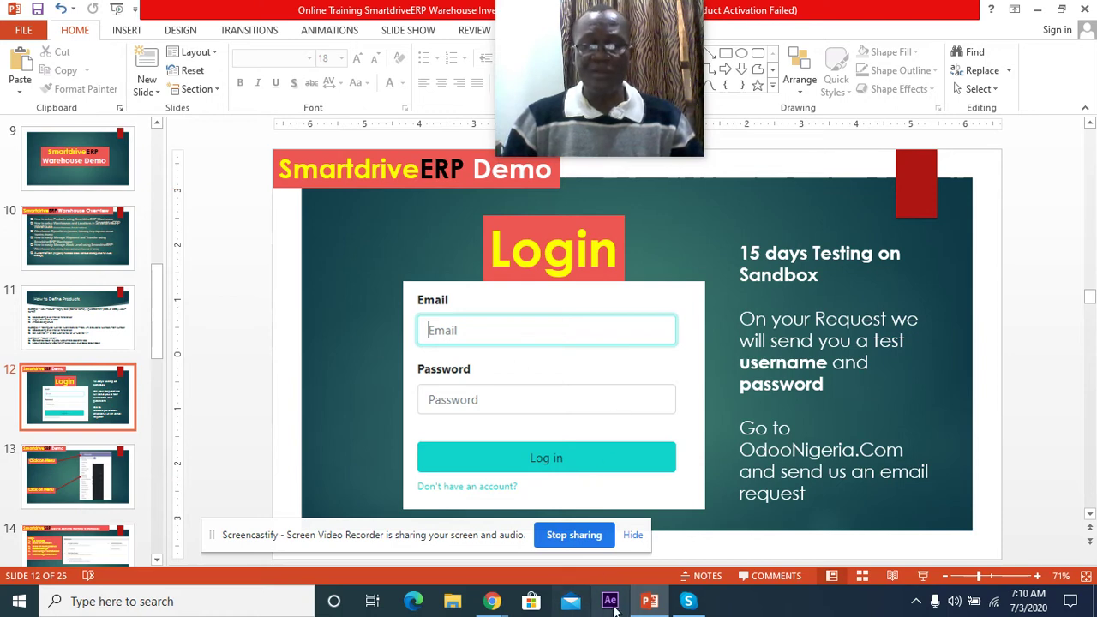
Step: Bring Chrome forward on the SmartdriveERP Login tab
mouse_move(492, 601)
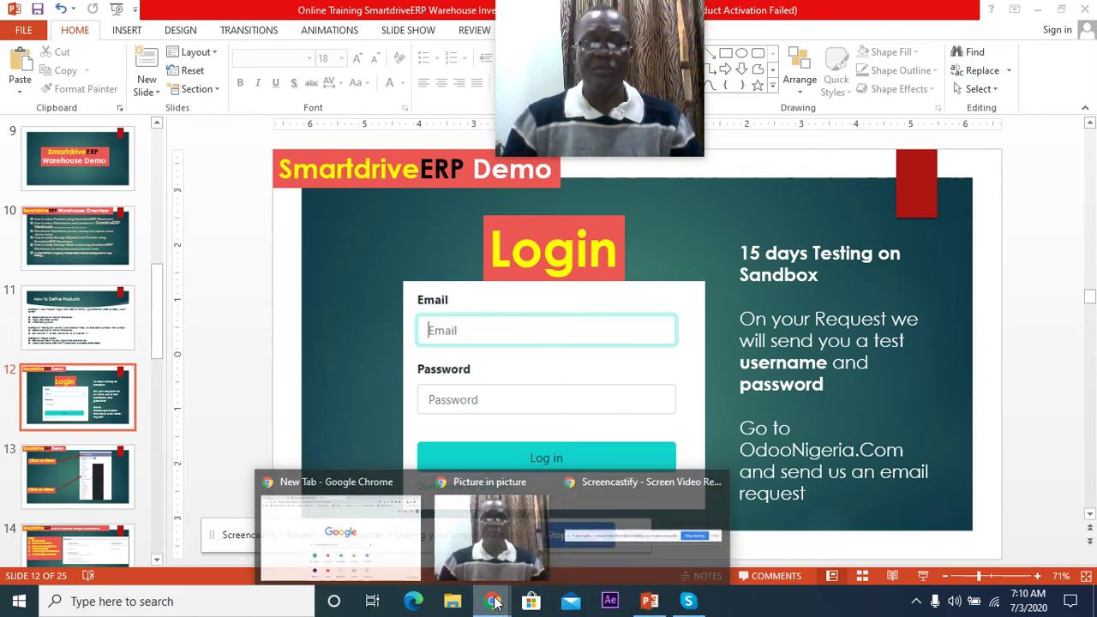
click(412, 564)
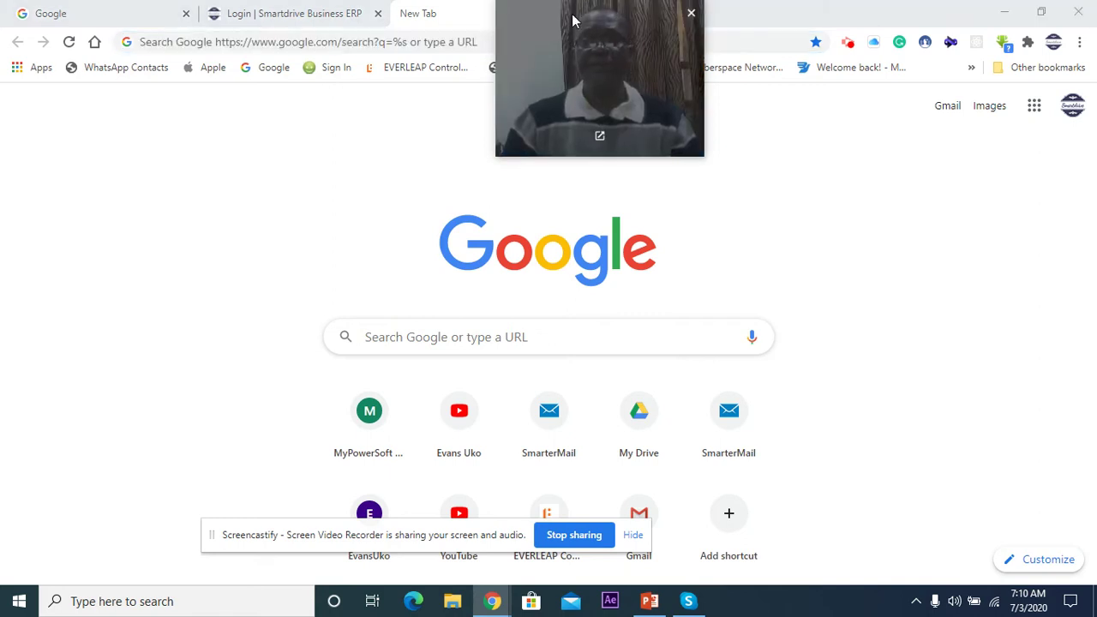
drag(691, 110, 993, 337)
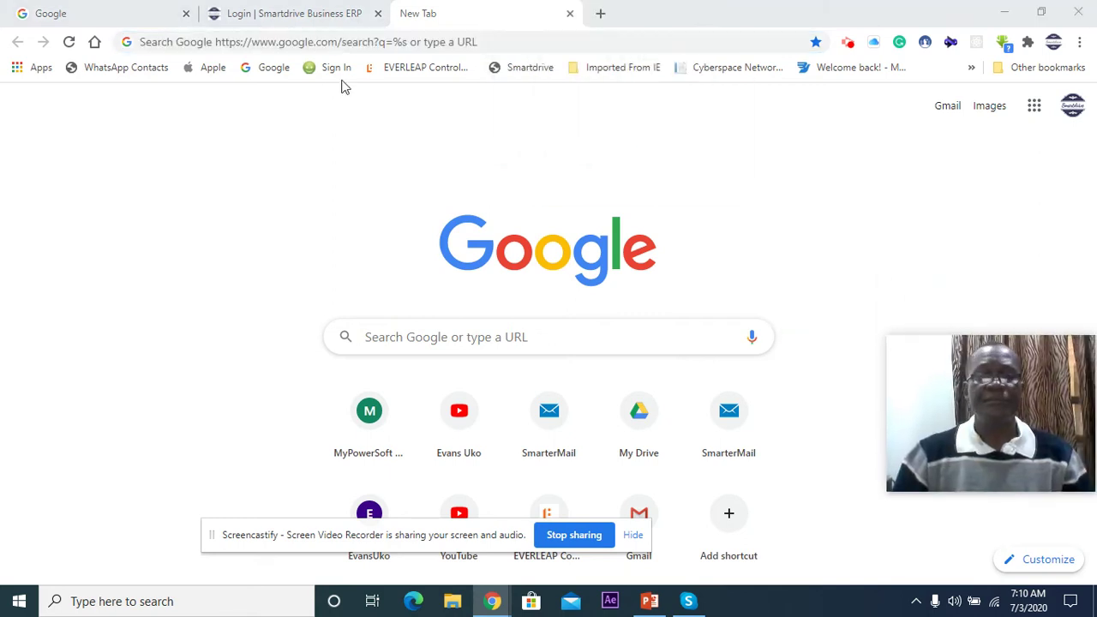
click(310, 15)
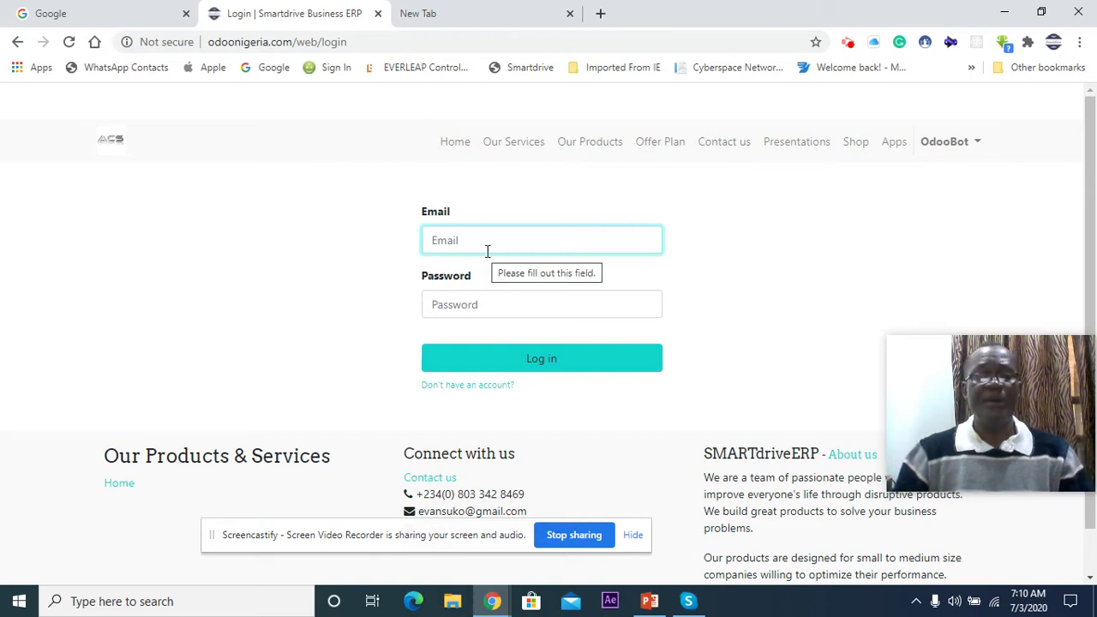
Step: Sign in to SmartdriveERP with the admin username and password
text(admin)
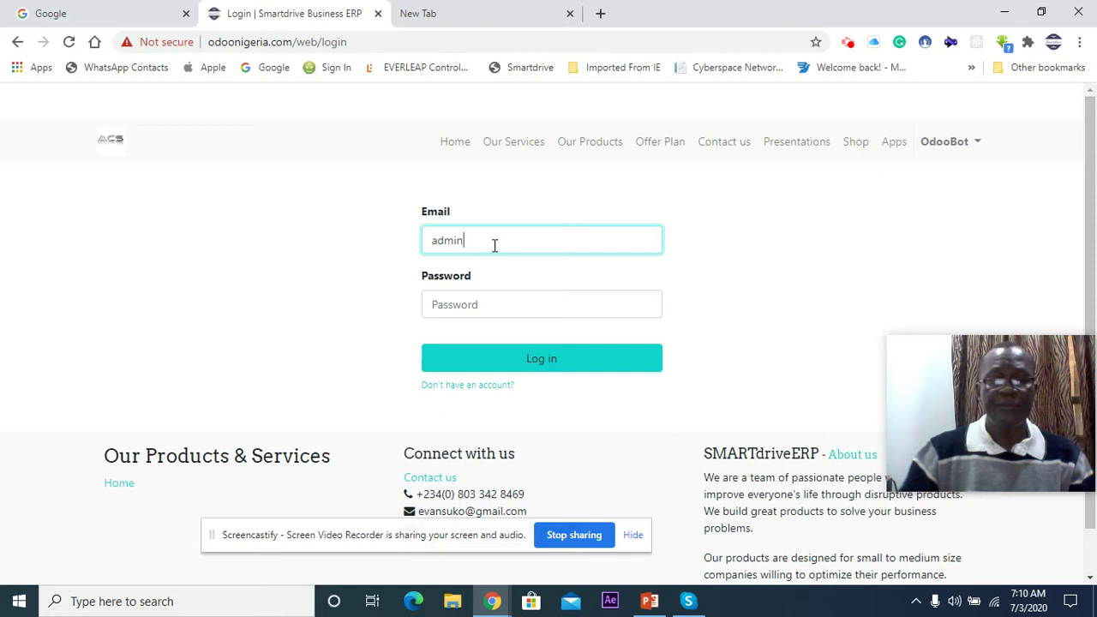
click(455, 305)
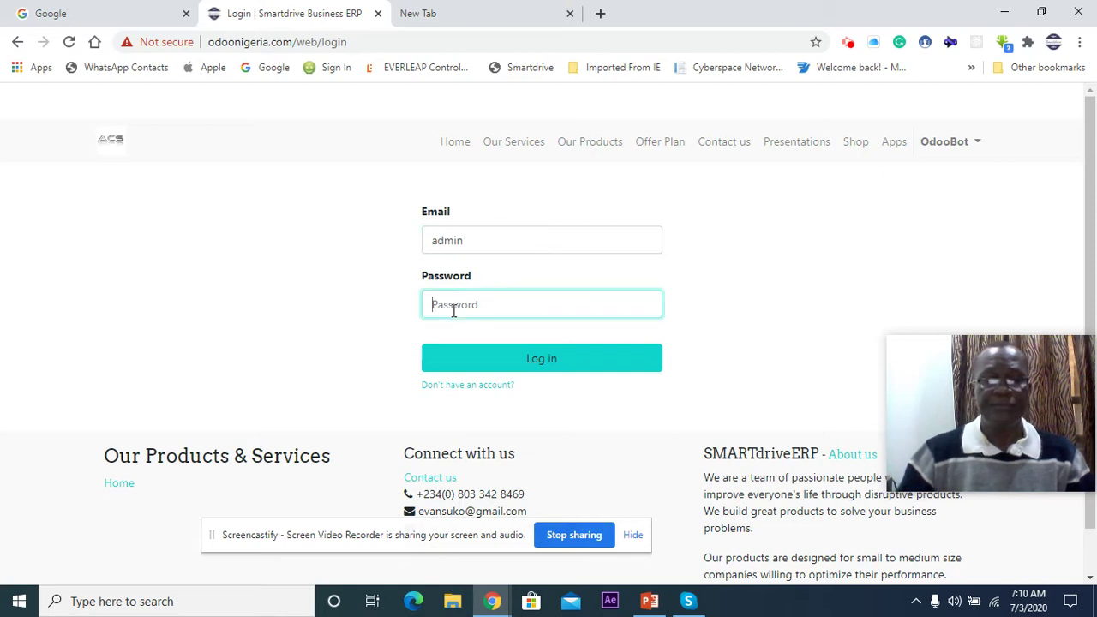
text(*****)
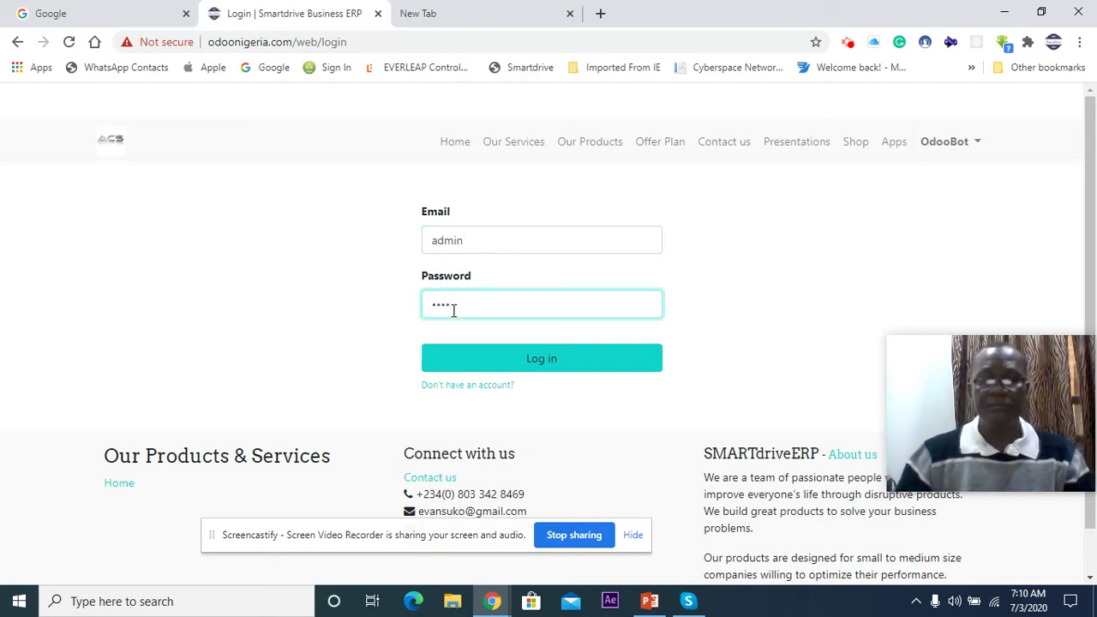
click(553, 359)
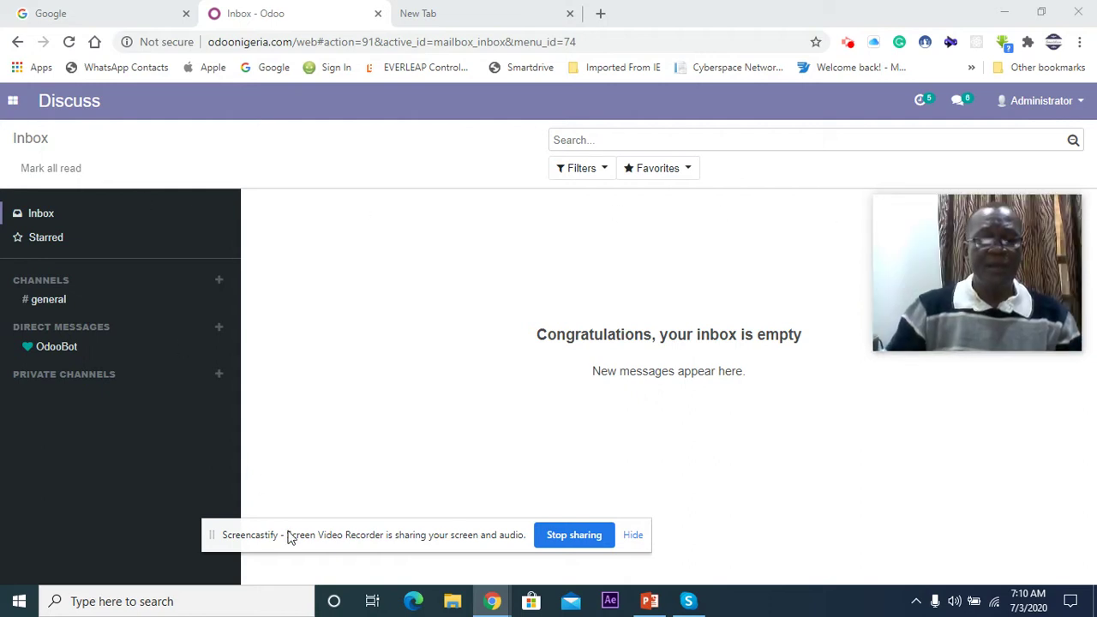
Step: Open the Odoo apps menu from the Discuss inbox
drag(400, 531, 517, 534)
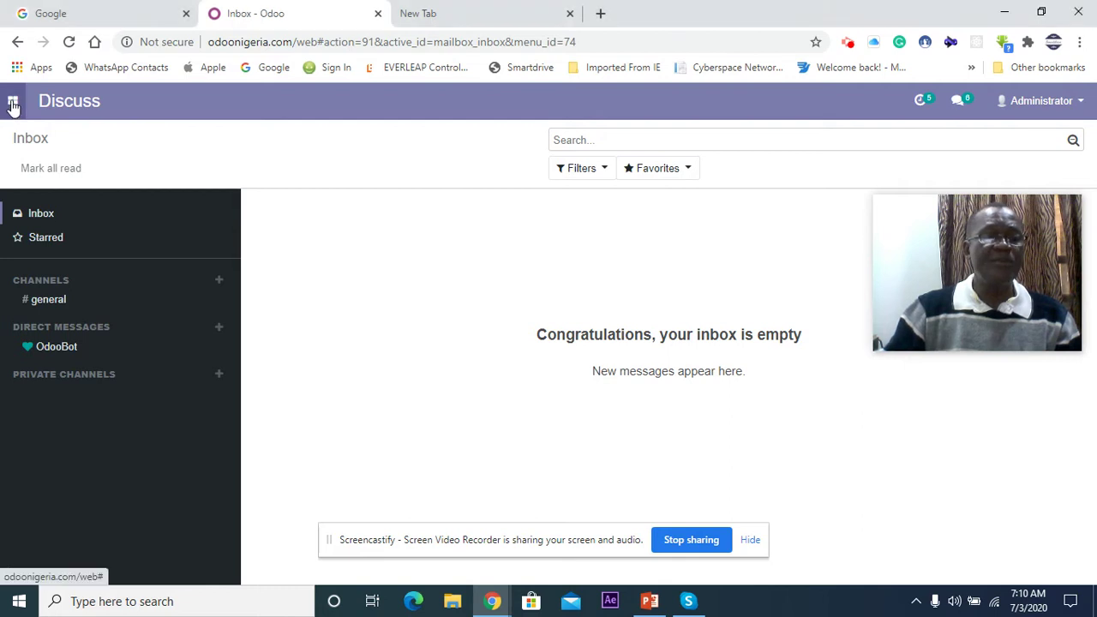
click(13, 101)
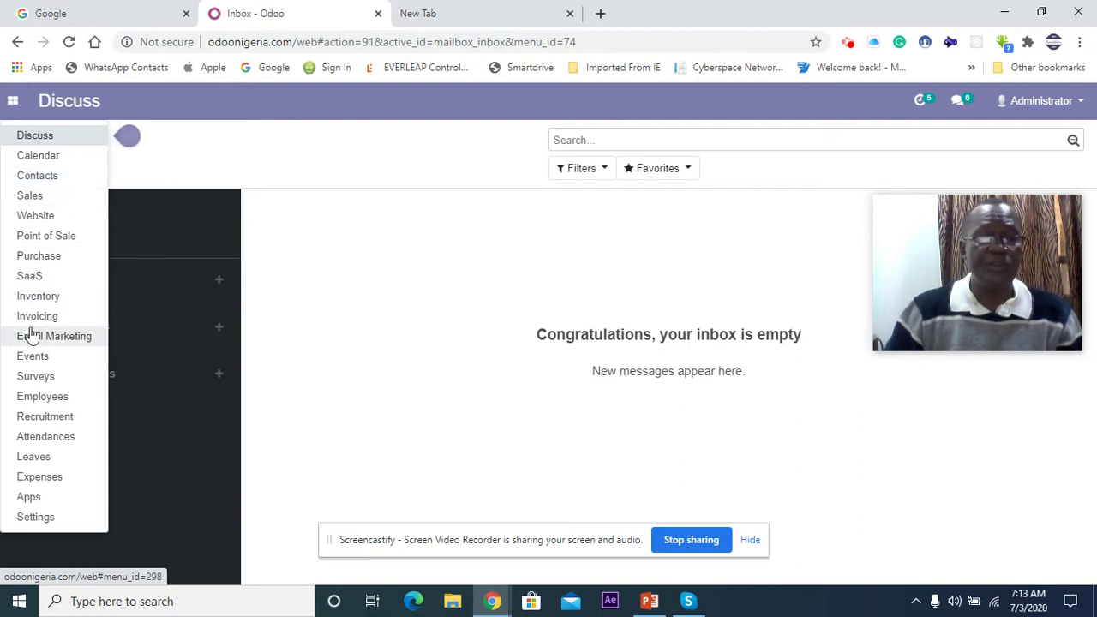
Step: Open the Inventory overview for the Ikeja and Jakande warehouses
click(33, 300)
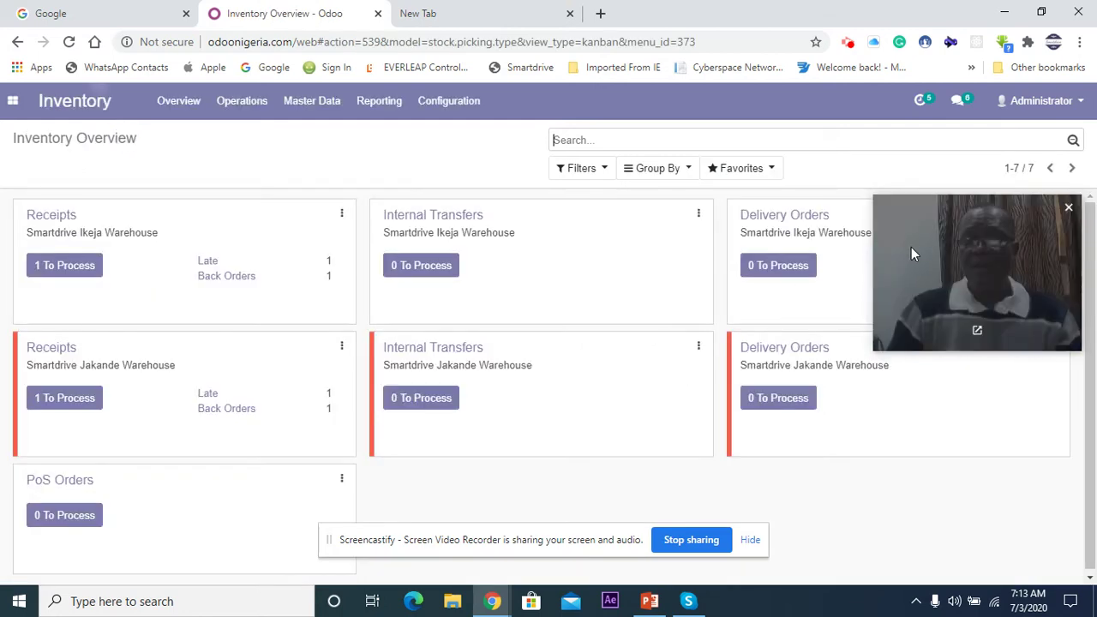
drag(926, 221, 917, 442)
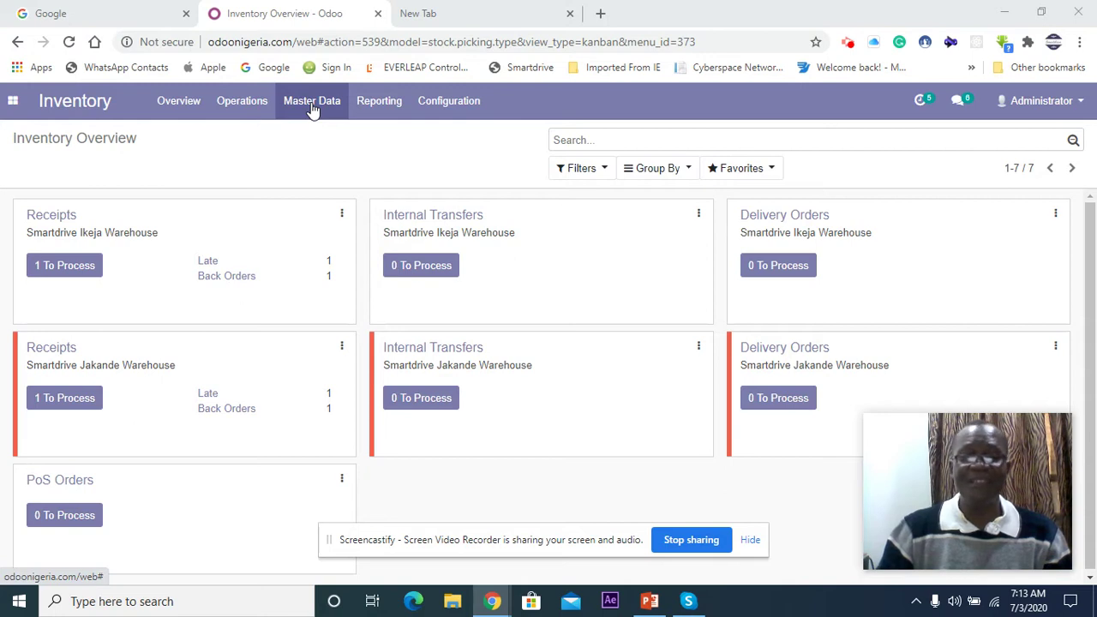
click(313, 103)
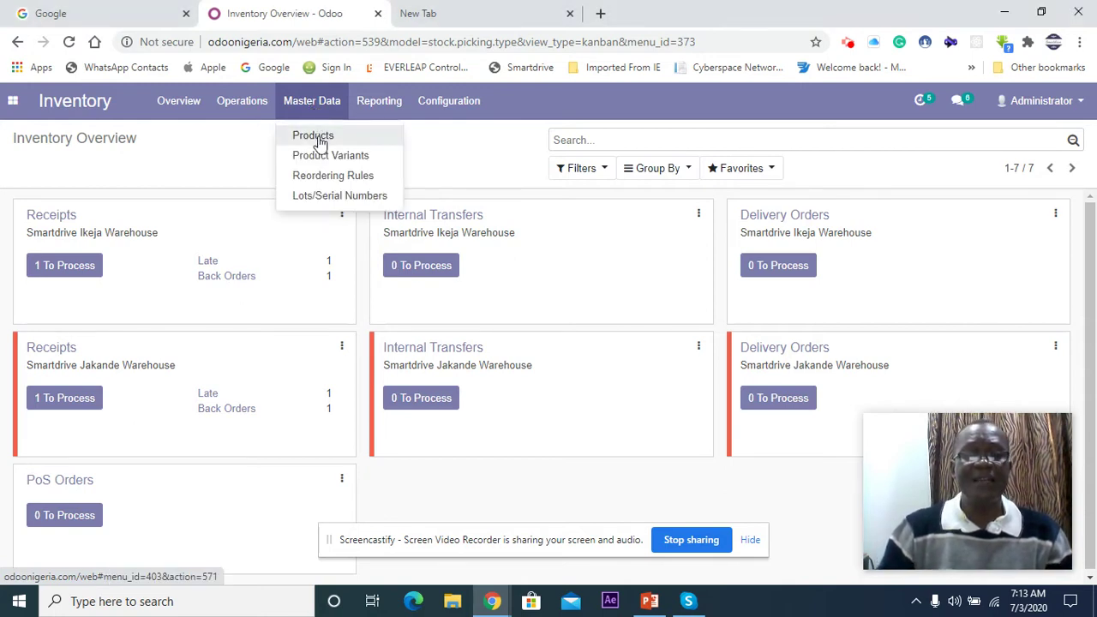
Step: Browse the Products list, start a blank new product, then switch back to PowerPoint
click(317, 138)
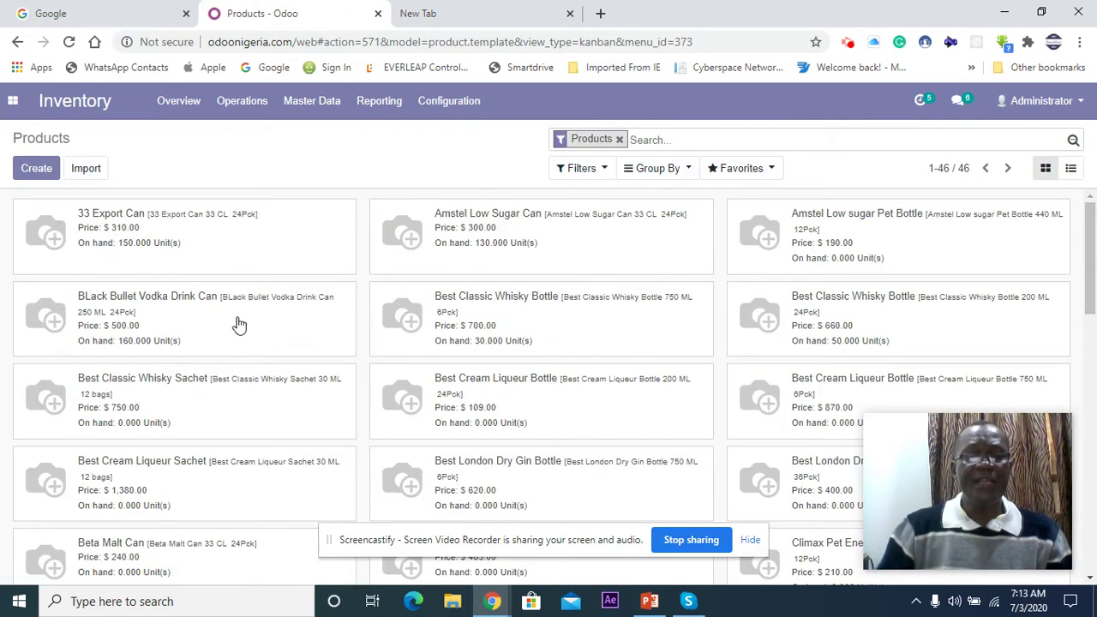
scroll(369, 314, down, 10)
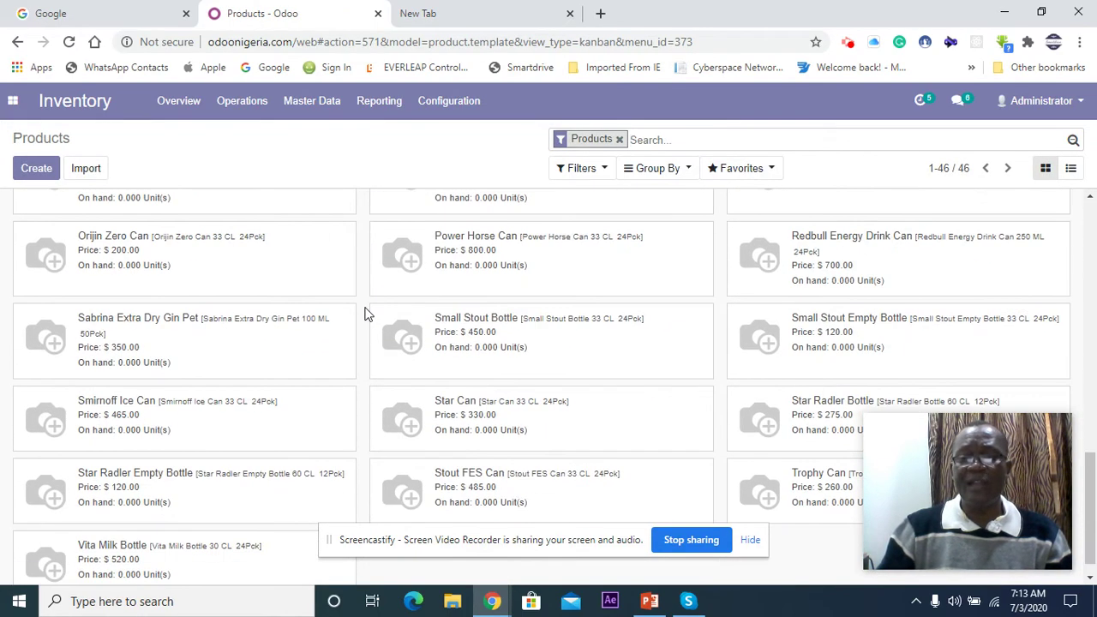
scroll(364, 315, up, 10)
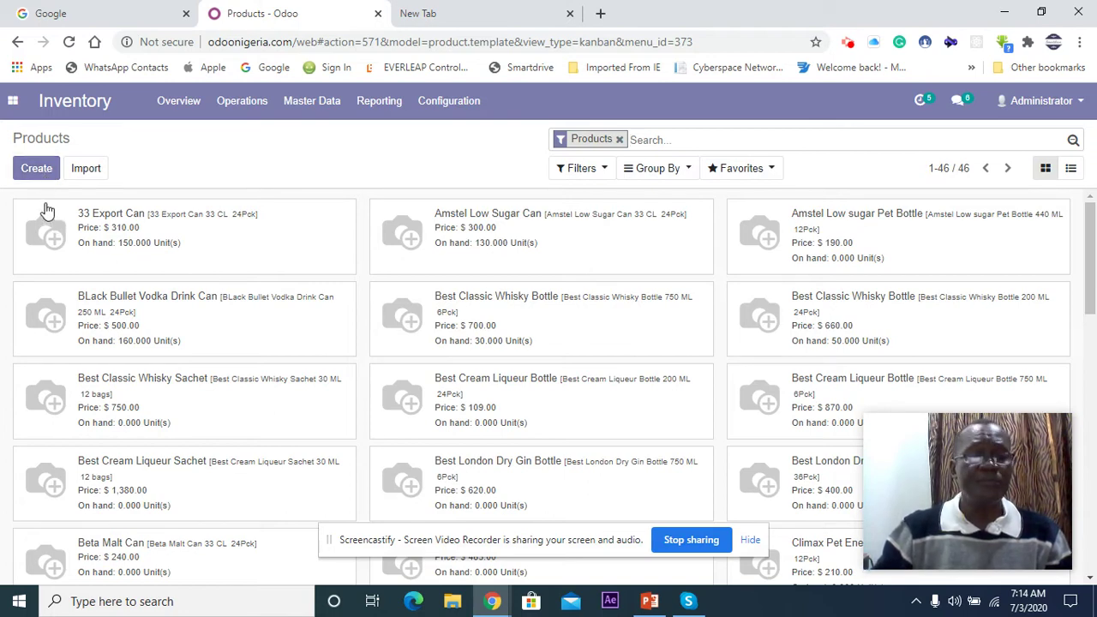
click(36, 171)
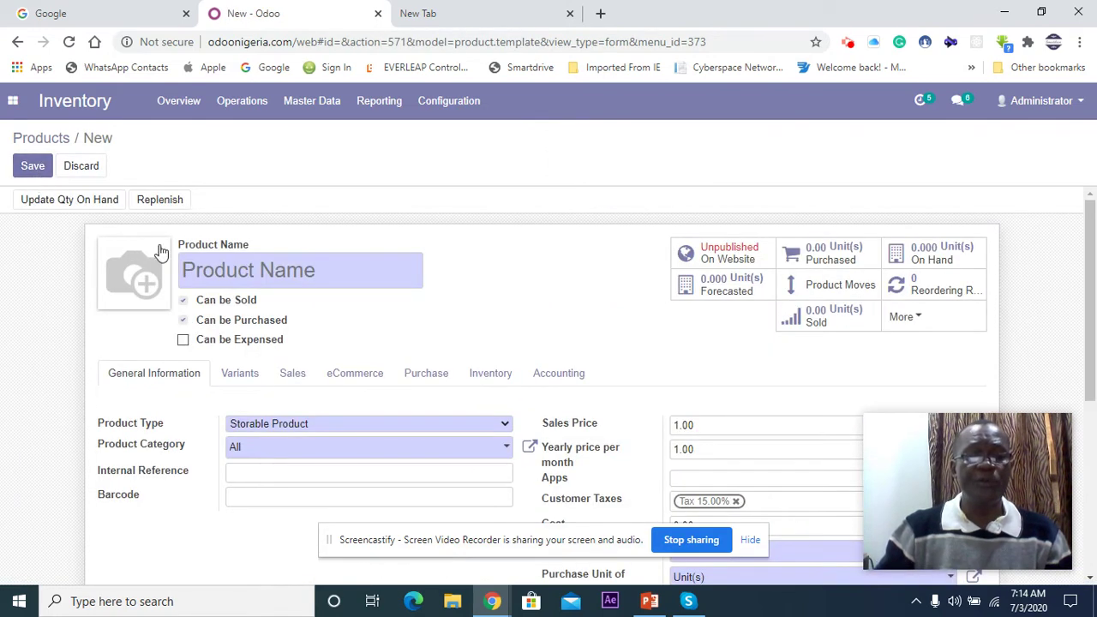
click(649, 602)
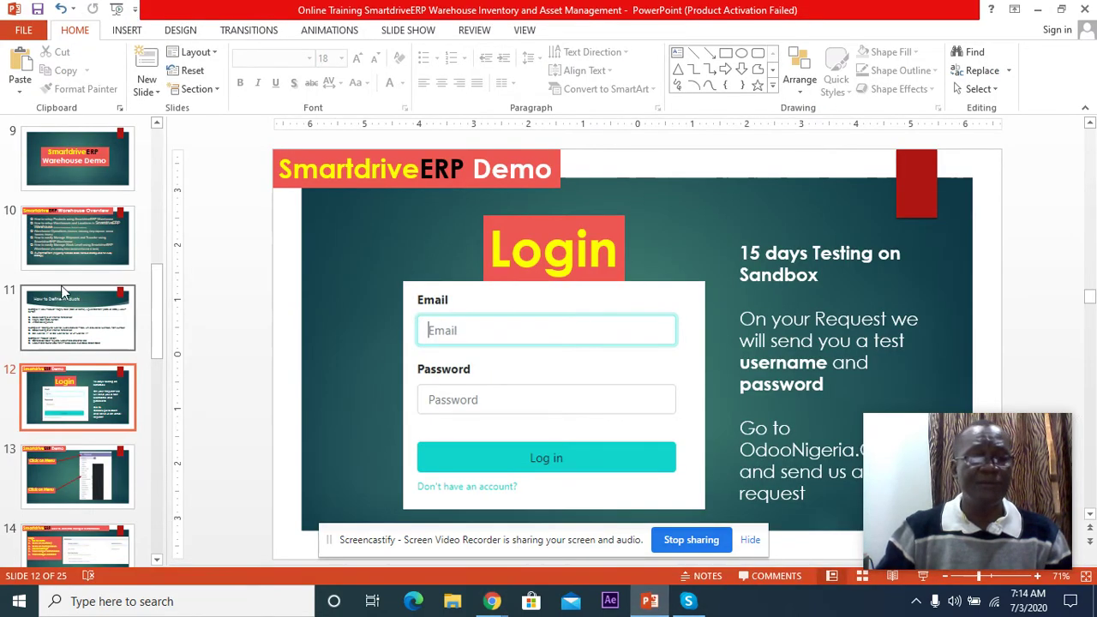
Step: Move through the slide thumbnails to slide 11, How to Define Products
click(73, 212)
scroll(74, 212, up, 2)
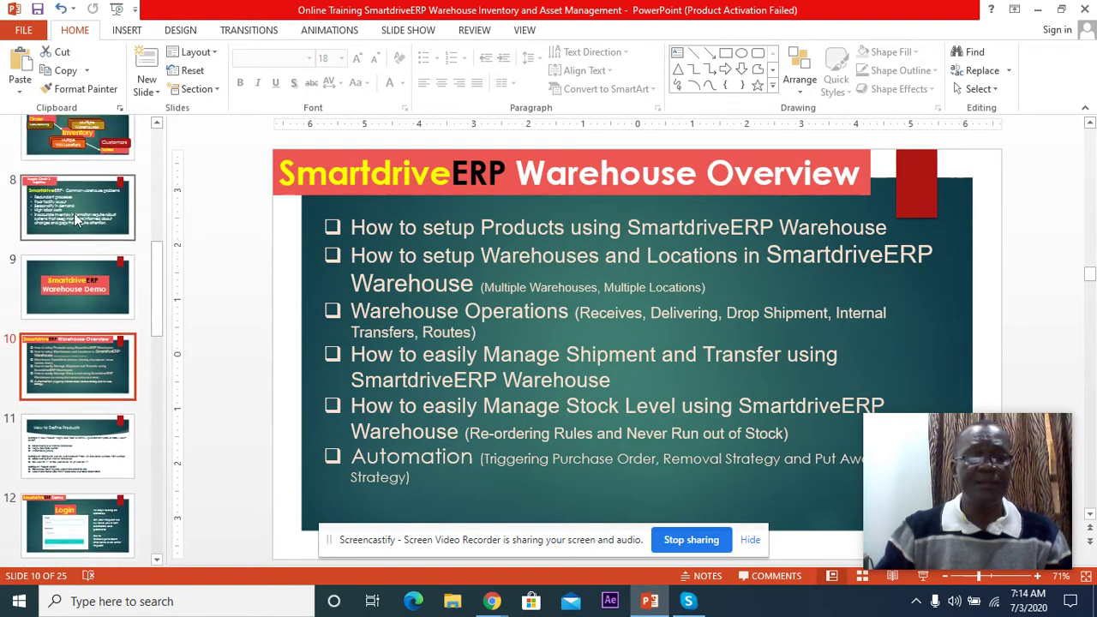
click(74, 213)
click(82, 364)
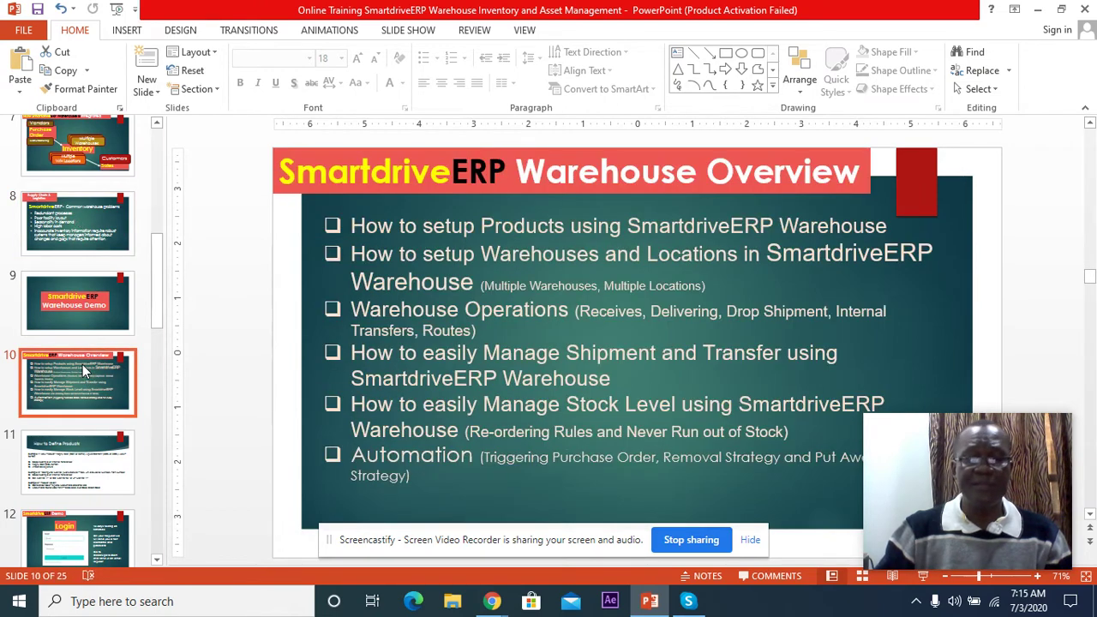
scroll(82, 364, down, 1)
click(71, 437)
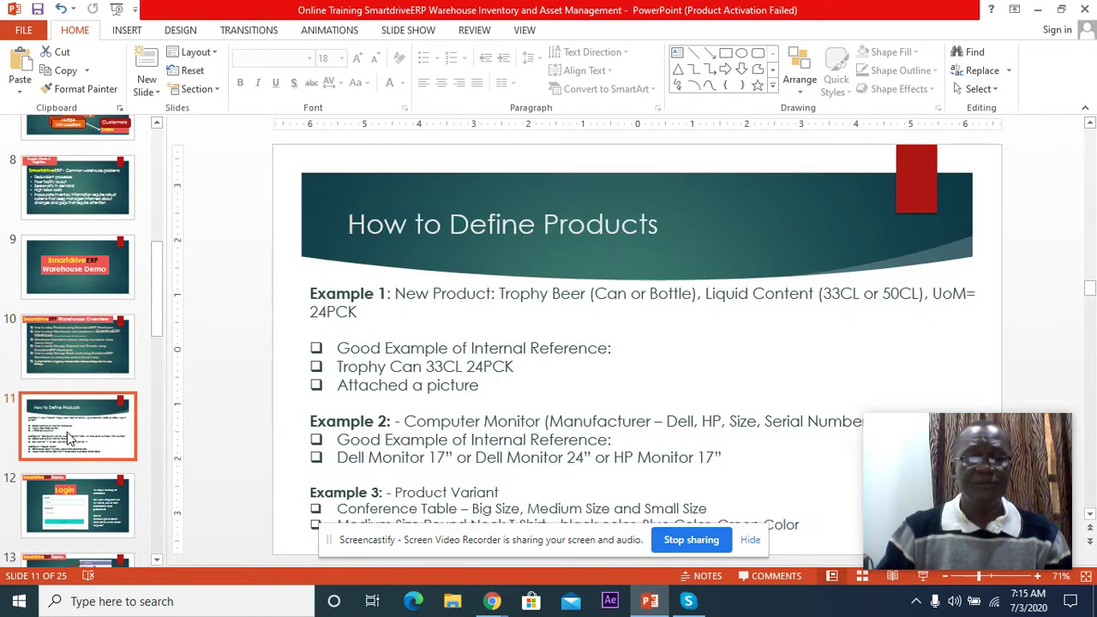
Step: Return to the blank new product form in Chrome
mouse_move(893, 427)
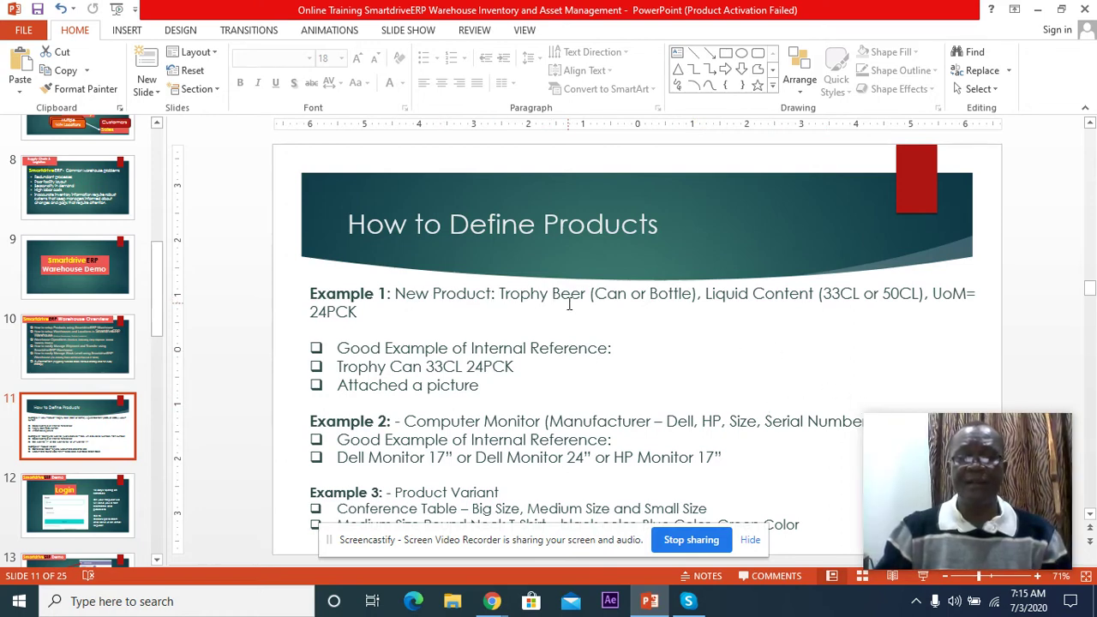
mouse_move(492, 602)
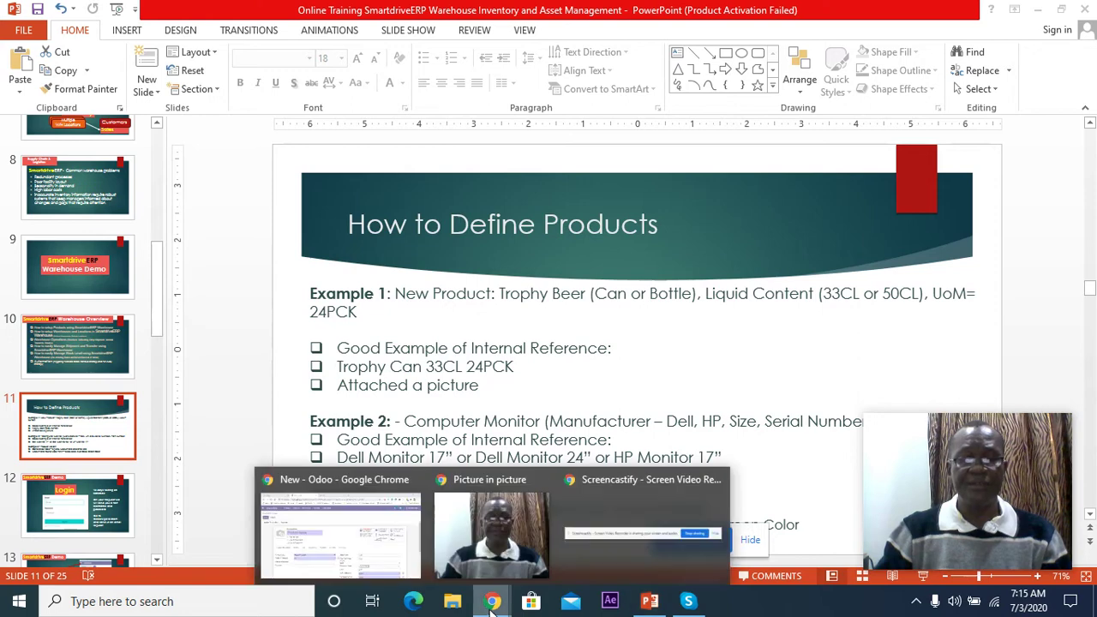
click(379, 536)
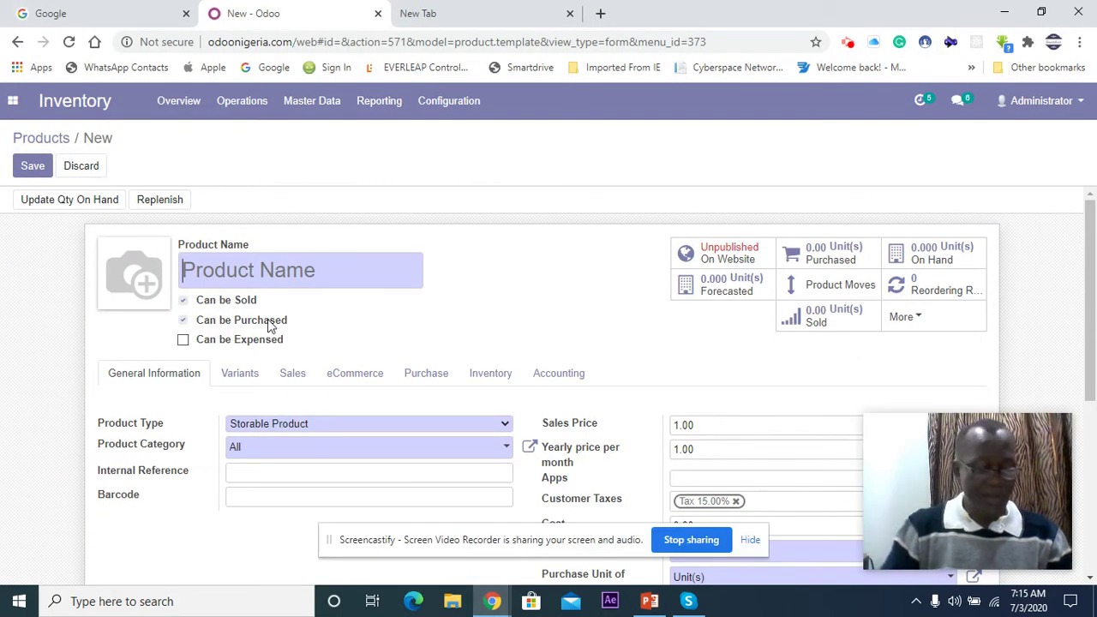
Step: Enter 'Trophy Can' as the new product's name
text(Trop)
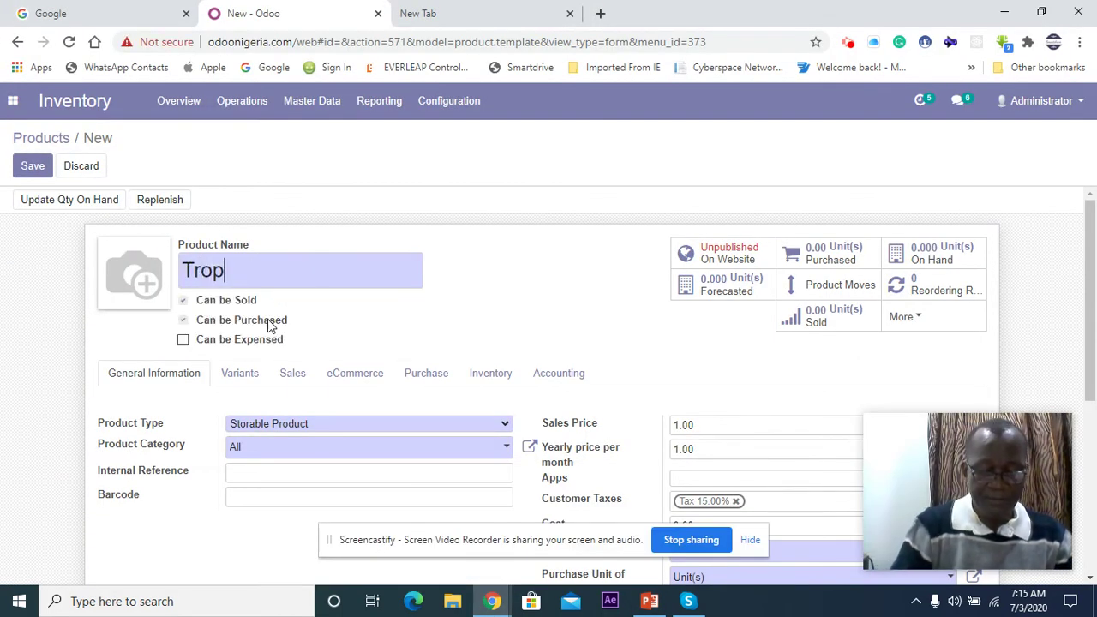
text(hy Ca)
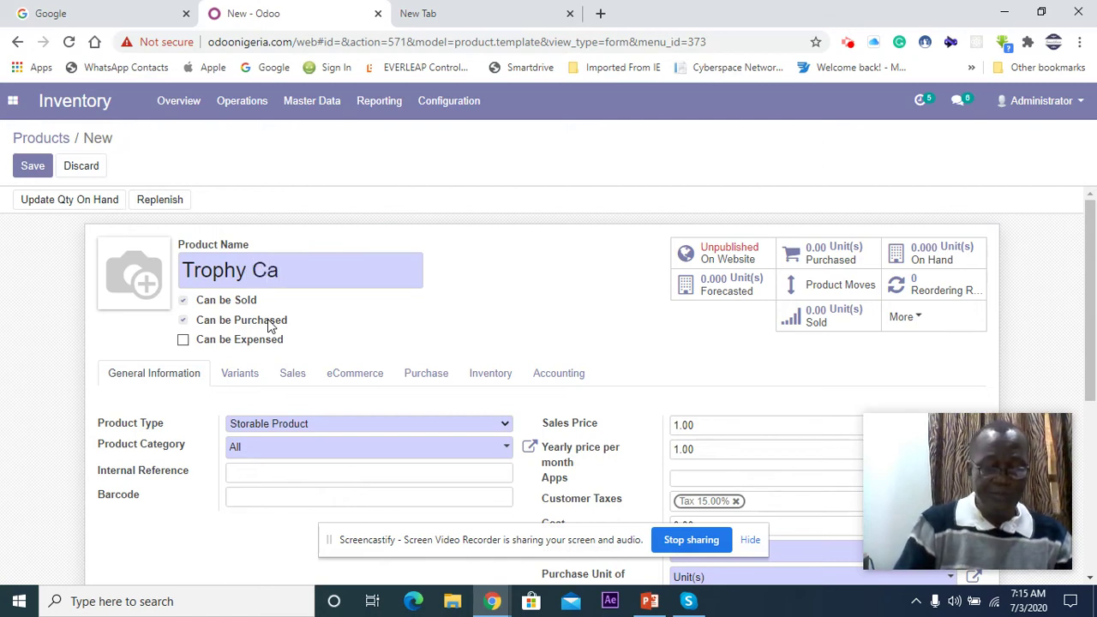
text(n)
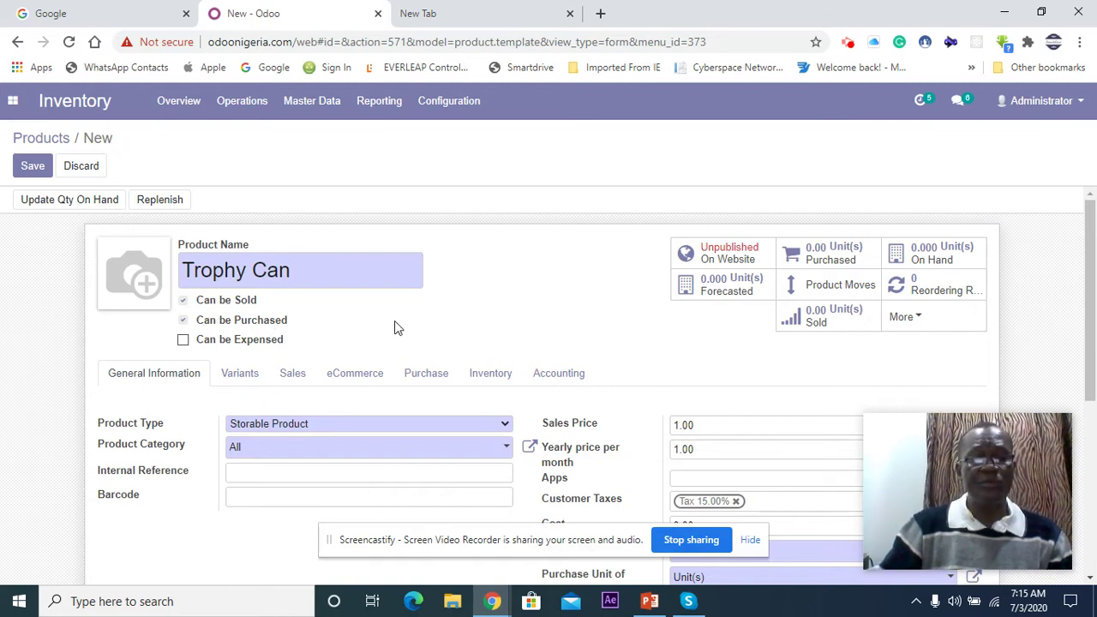
scroll(394, 327, down, 2)
scroll(394, 327, up, 2)
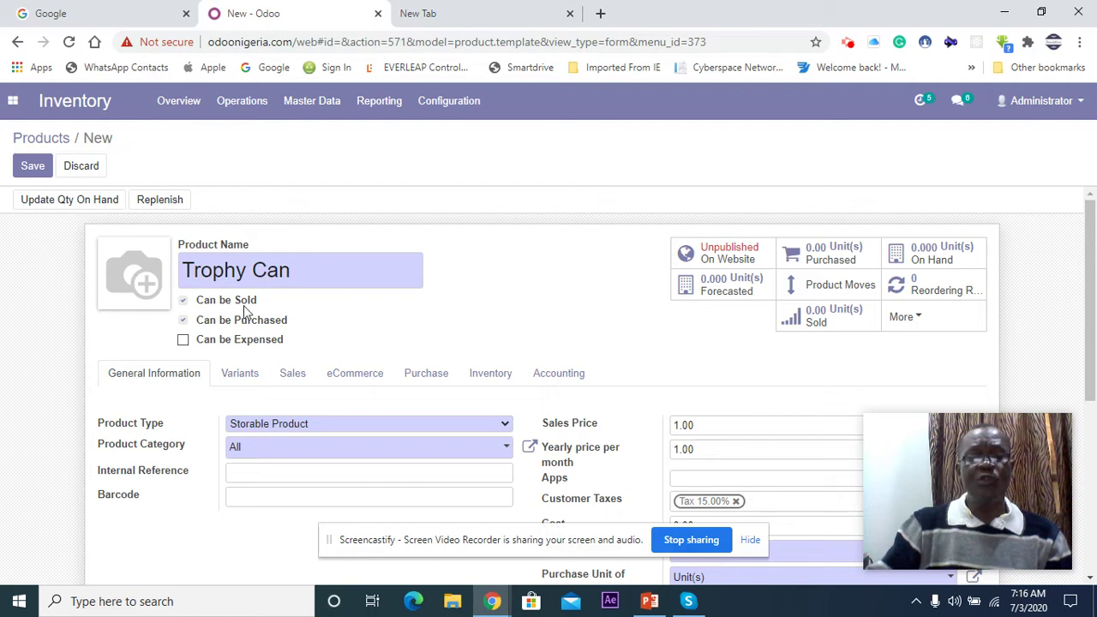
mouse_move(204, 349)
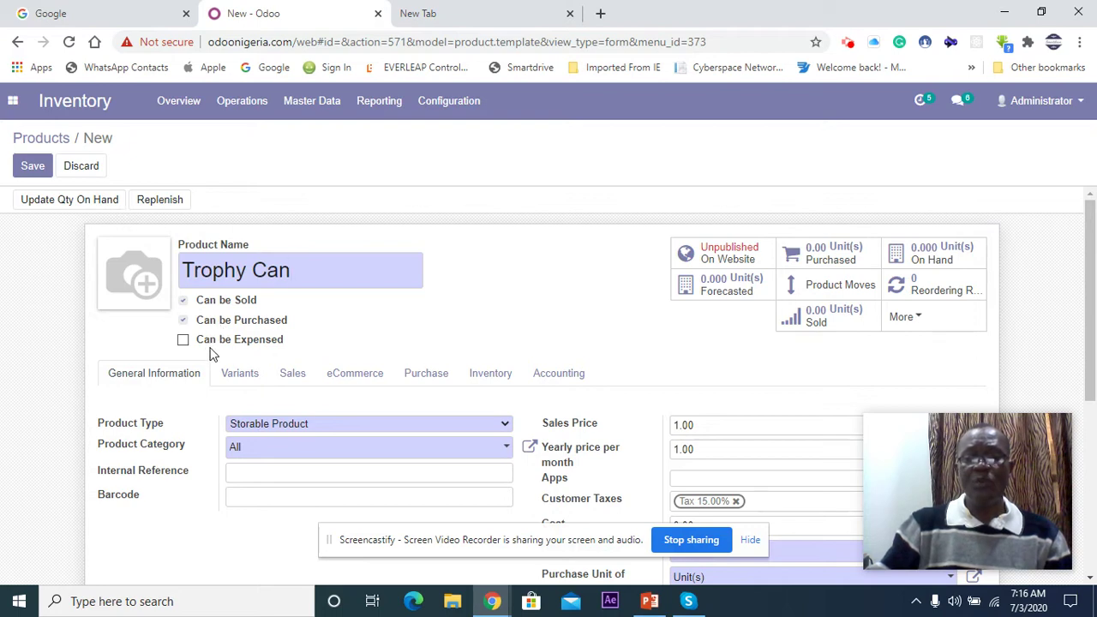
click(13, 101)
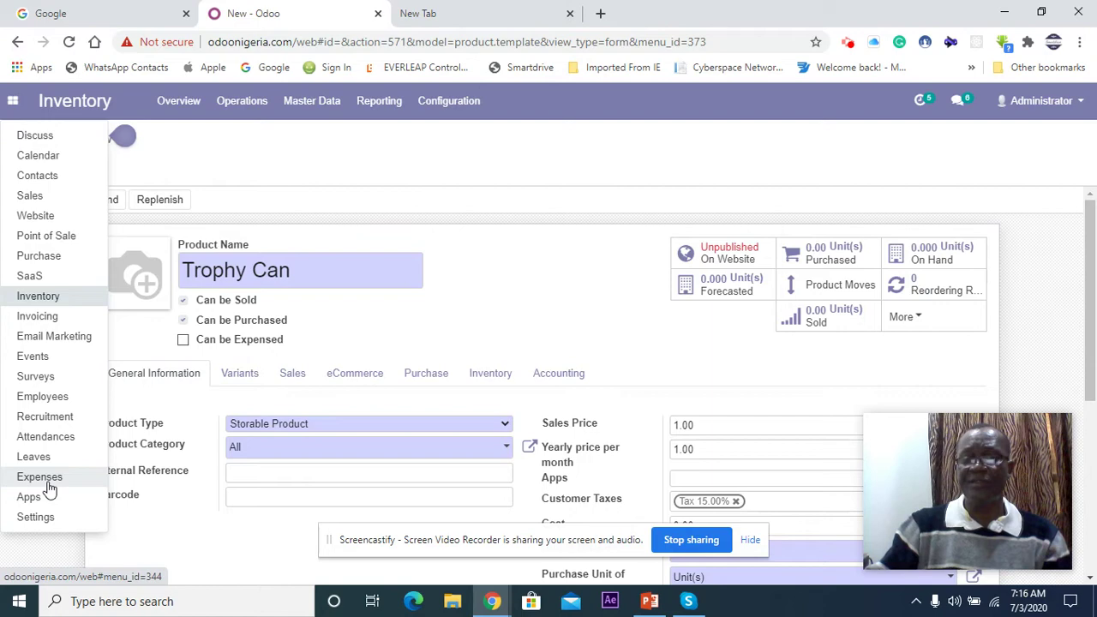
click(478, 287)
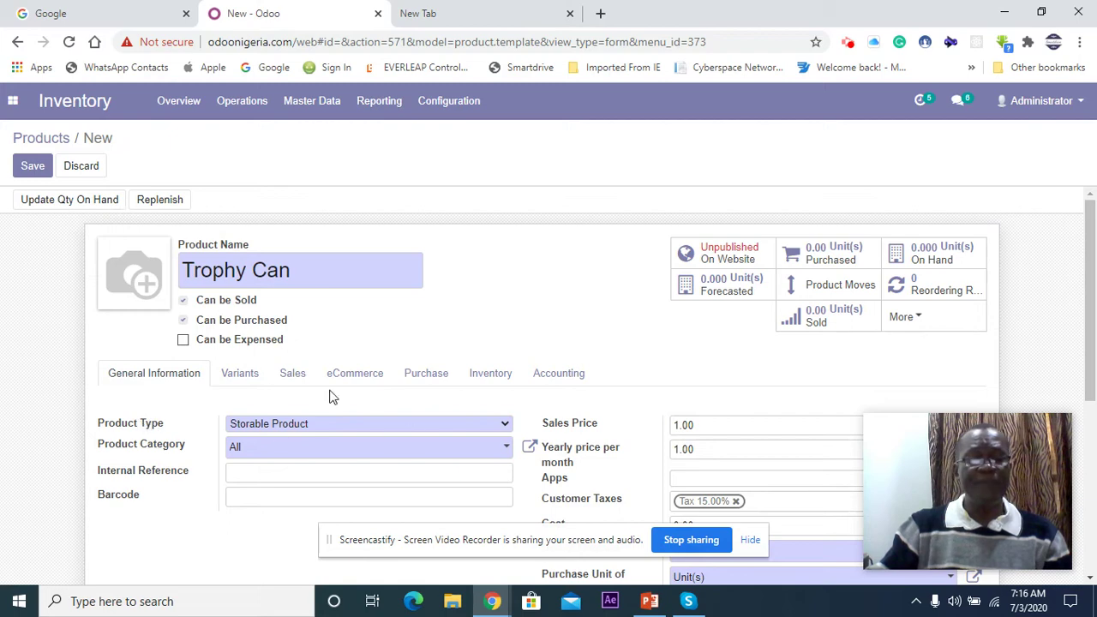
click(504, 426)
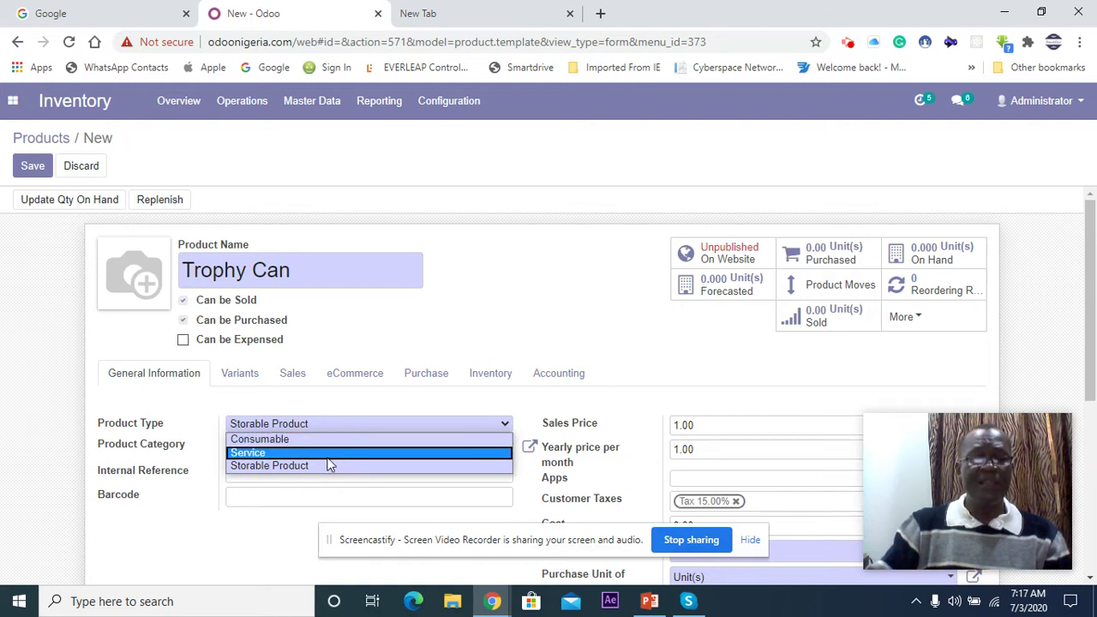
click(266, 465)
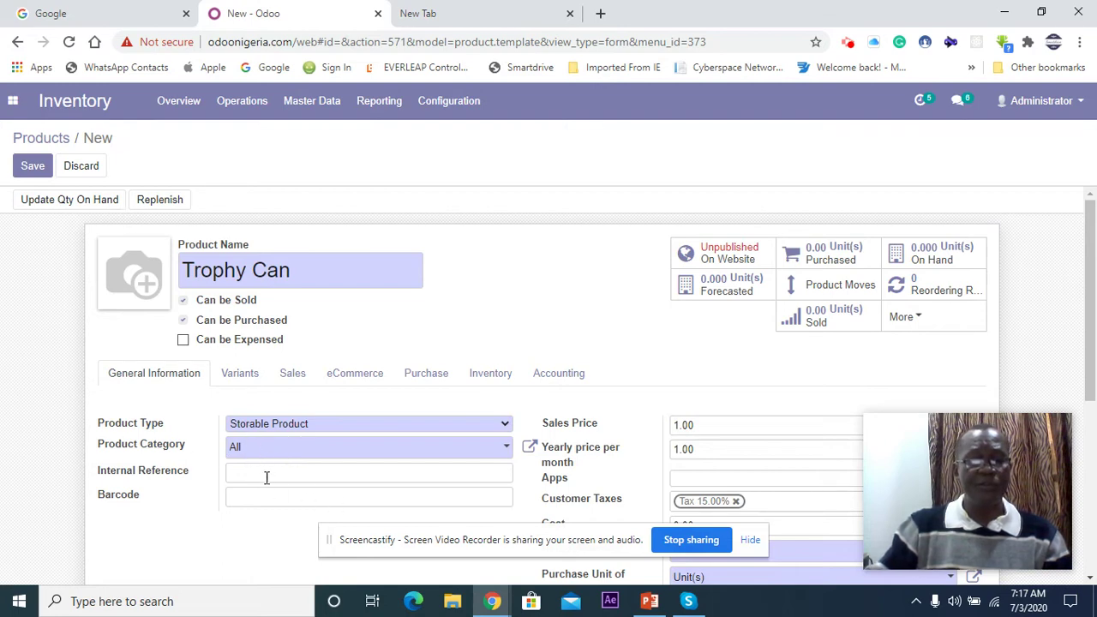
Step: Keep product category All and set internal reference 'Trophy Can 33CL 24pck'
click(315, 453)
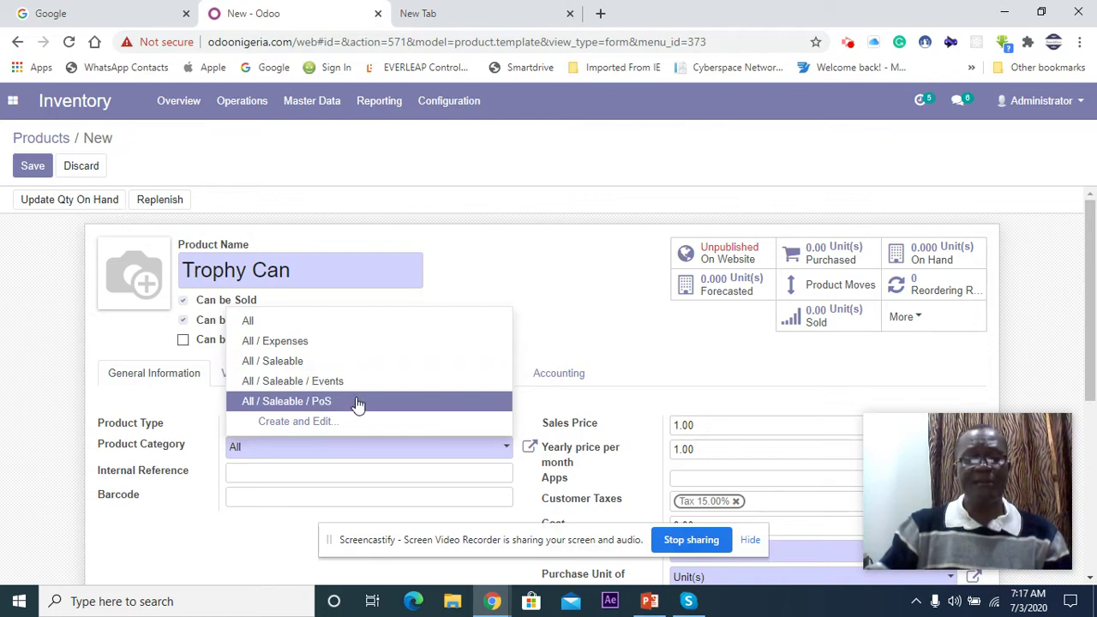
click(319, 448)
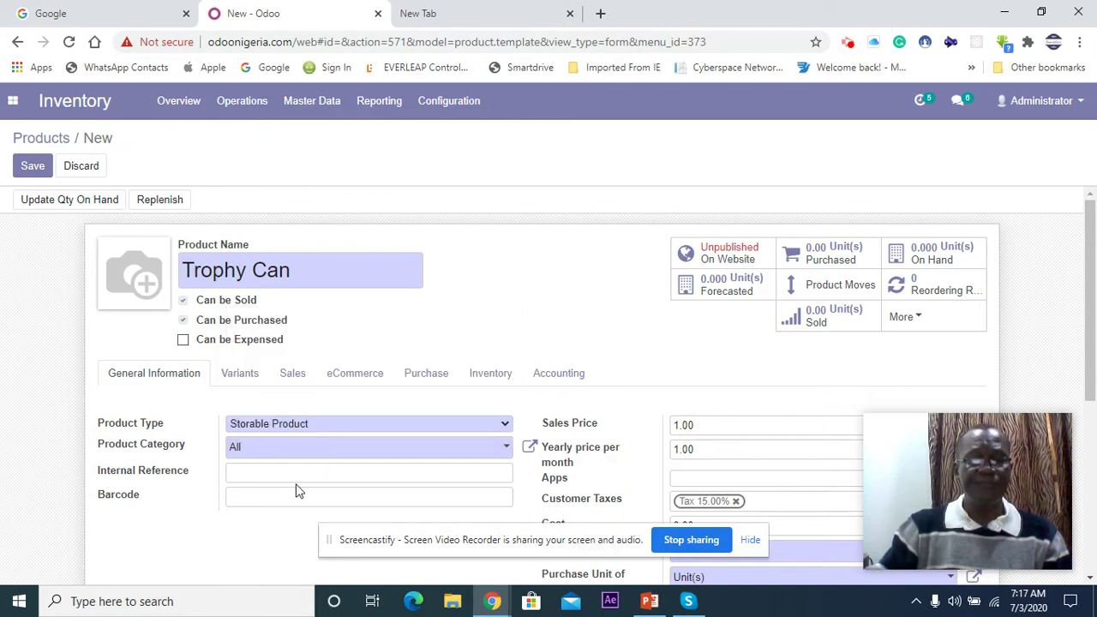
click(299, 477)
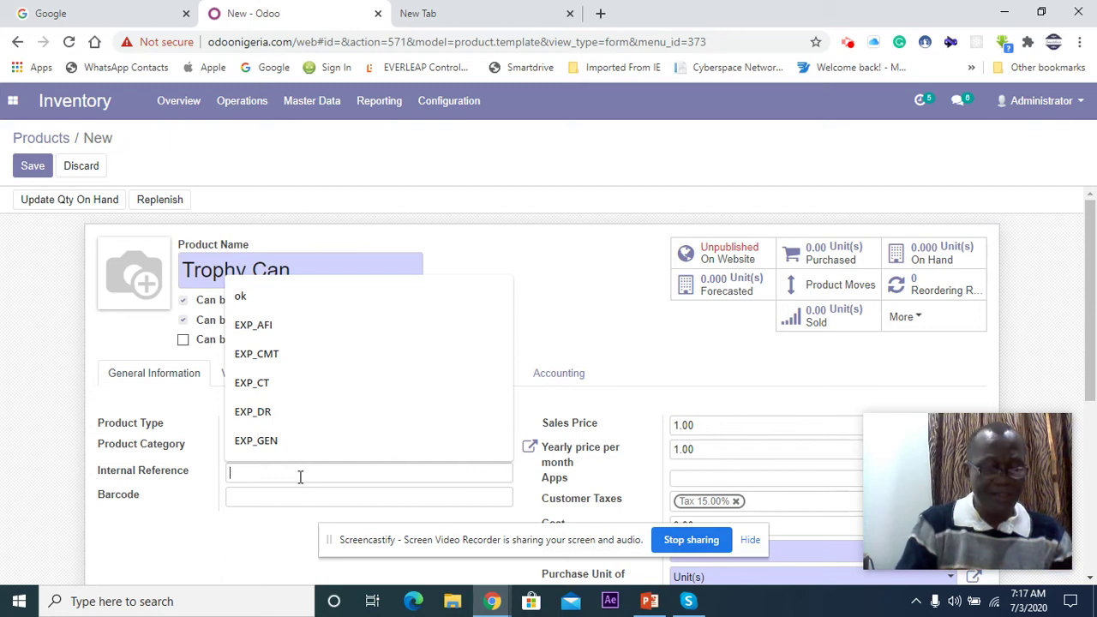
text(Trophy Can 33)
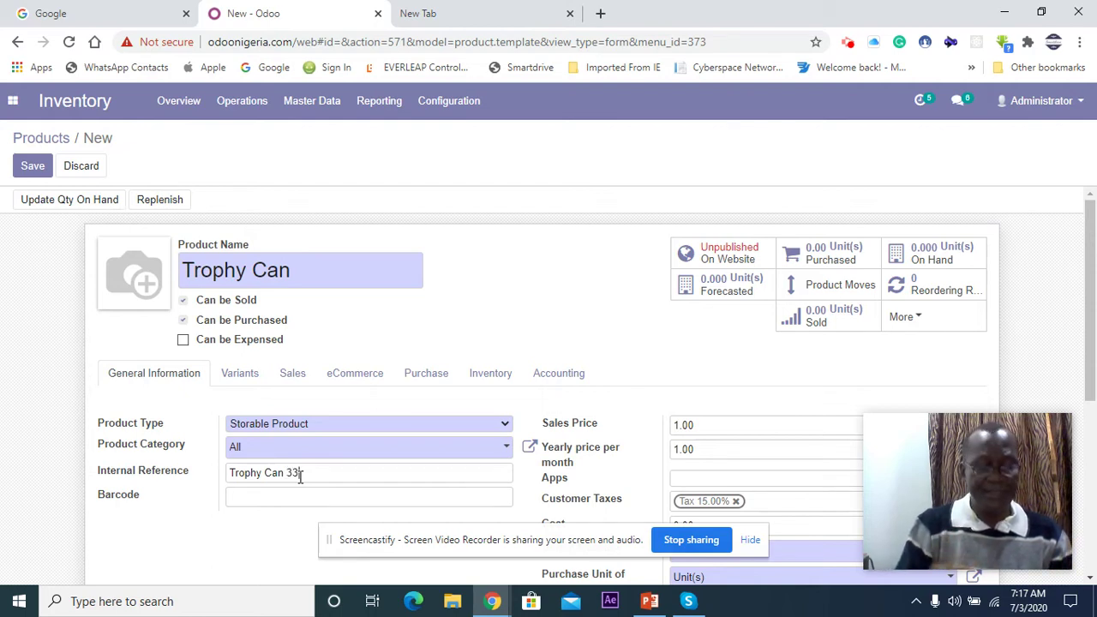
text(CL)
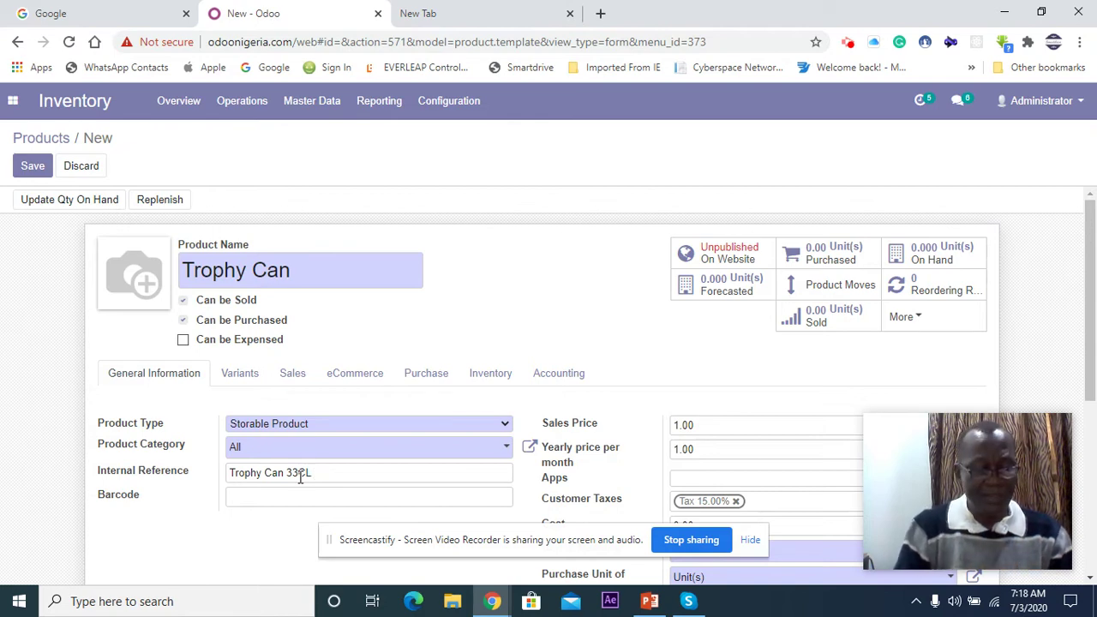
text(24pck)
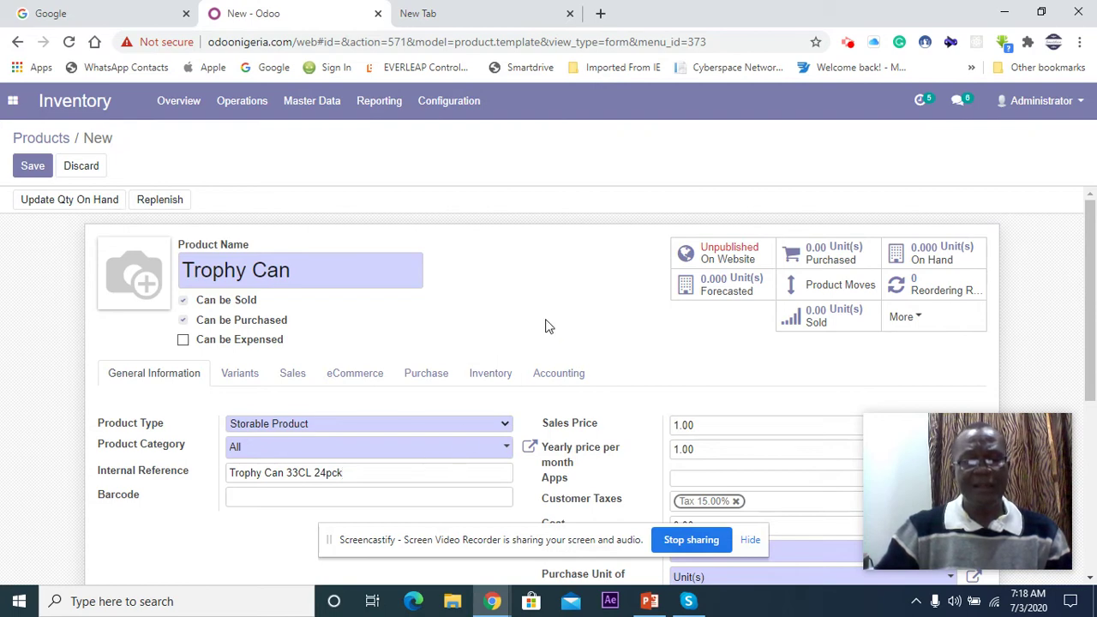
scroll(548, 325, down, 1)
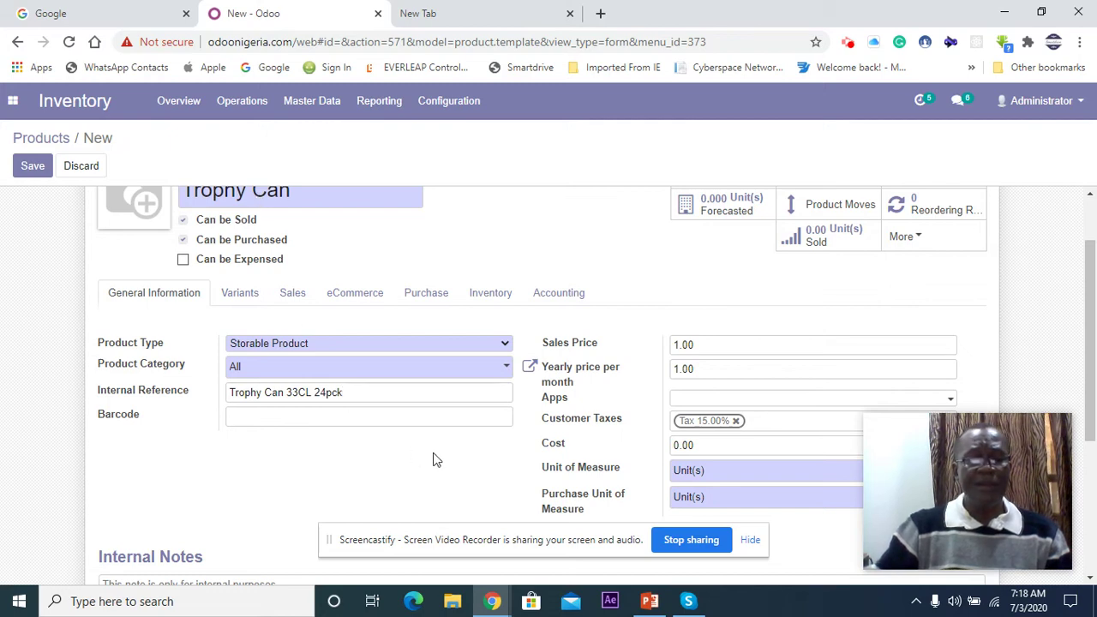
Step: Enter barcode 98712345 on the Trophy Can product form
click(293, 413)
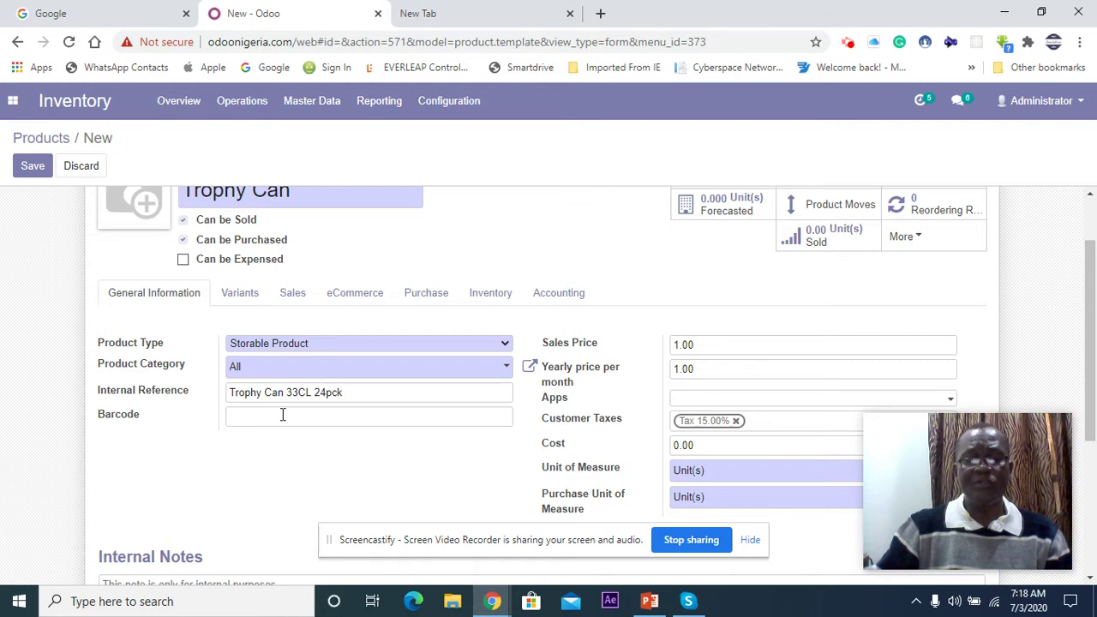
text(9)
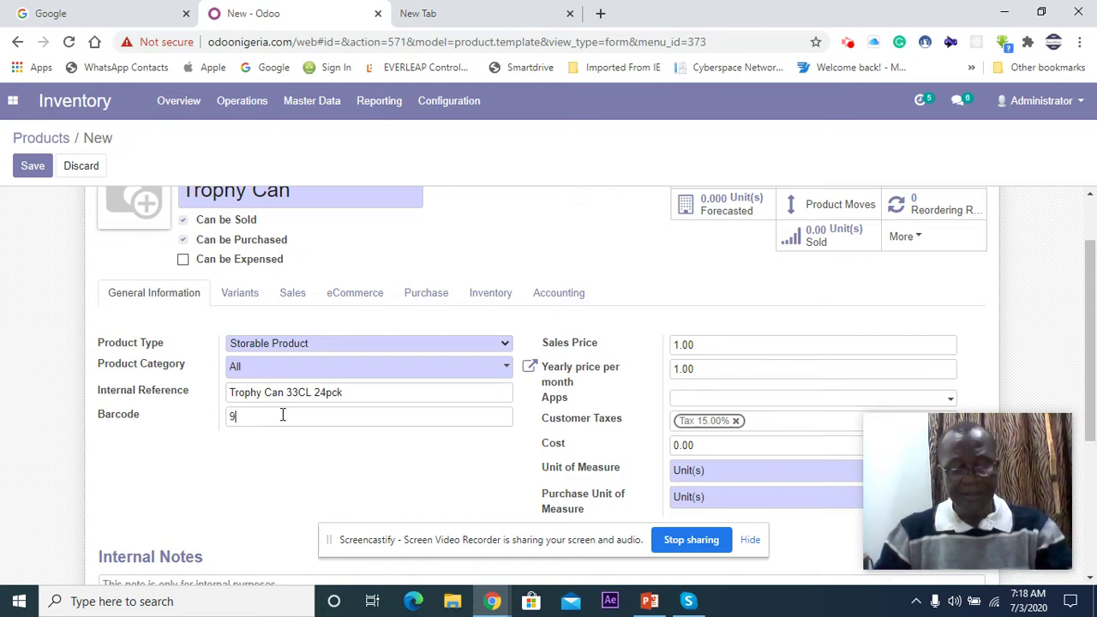
text(8712345)
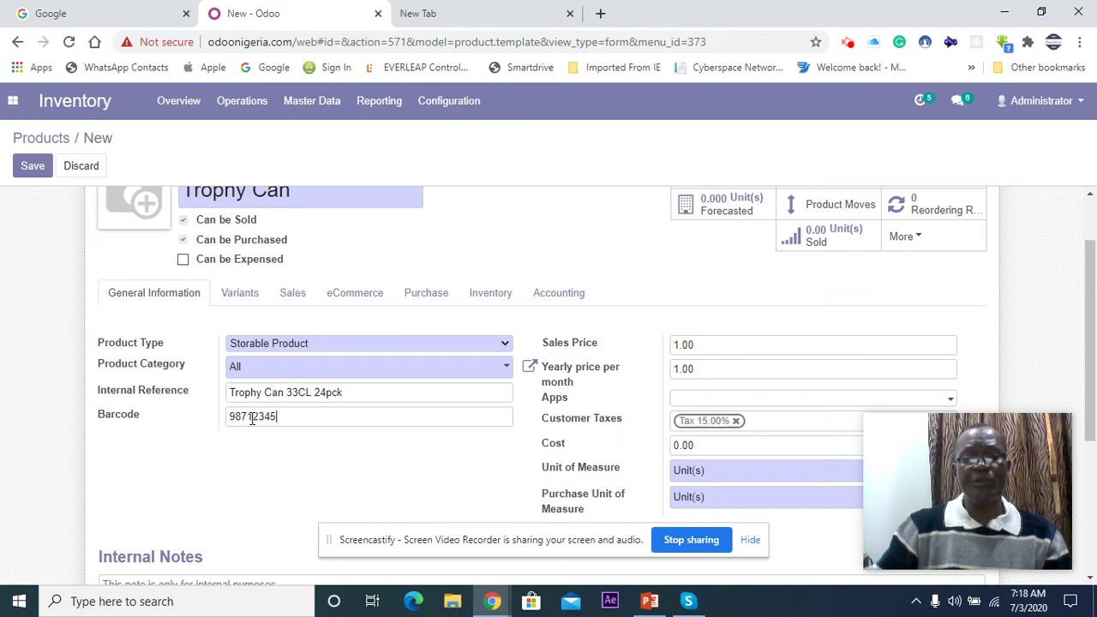
scroll(276, 442, up, 1)
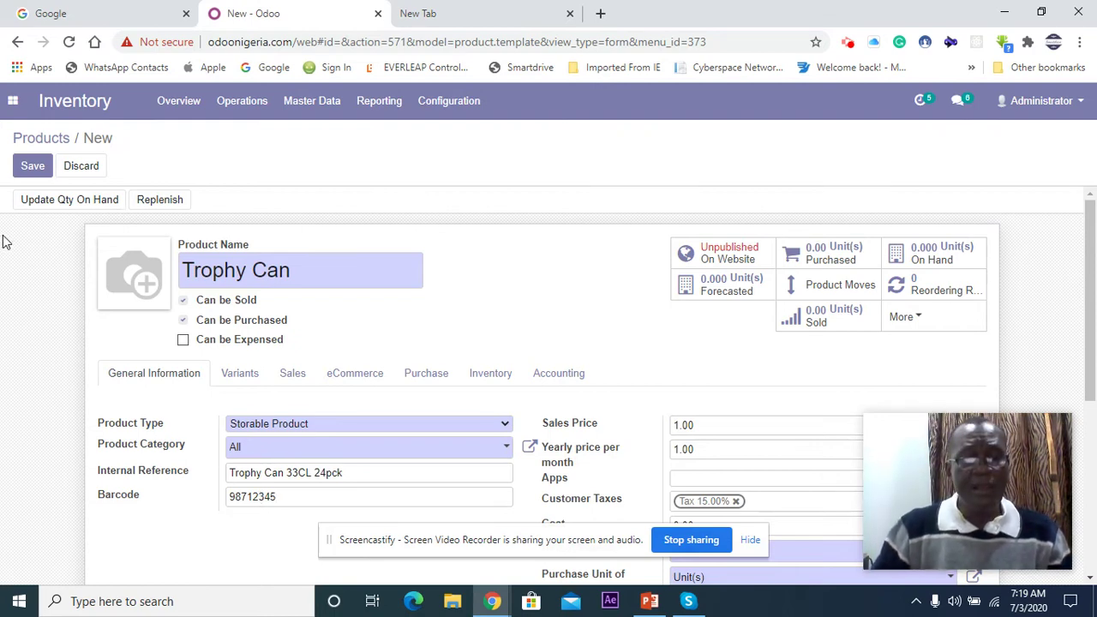
mouse_move(102, 279)
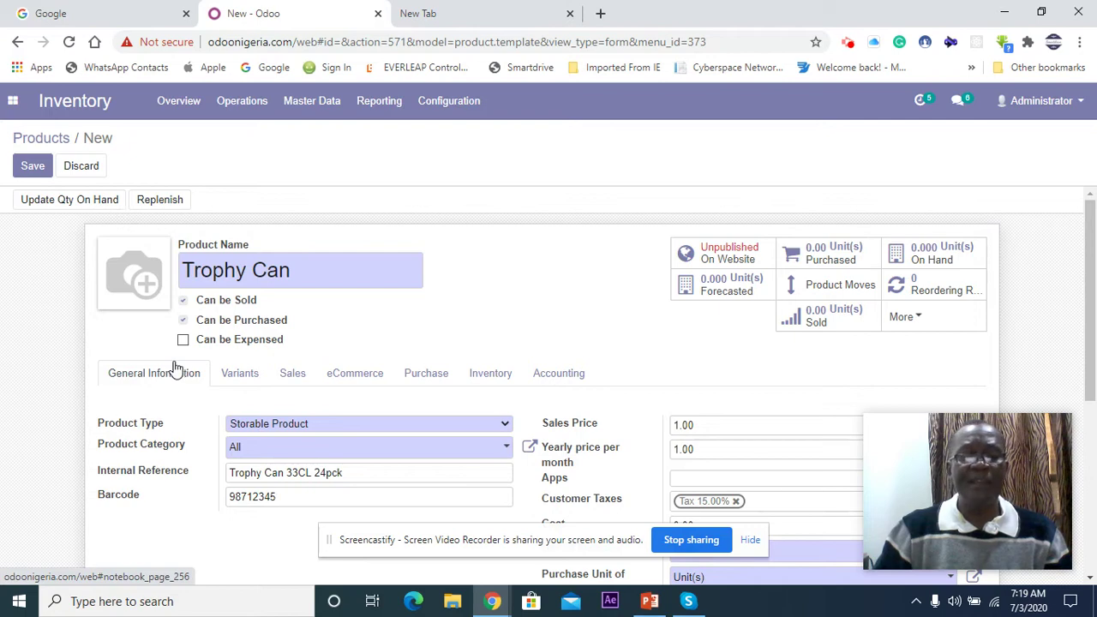
Step: Upload the trophycan picture from the Warehouse folder as the product image
mouse_move(143, 266)
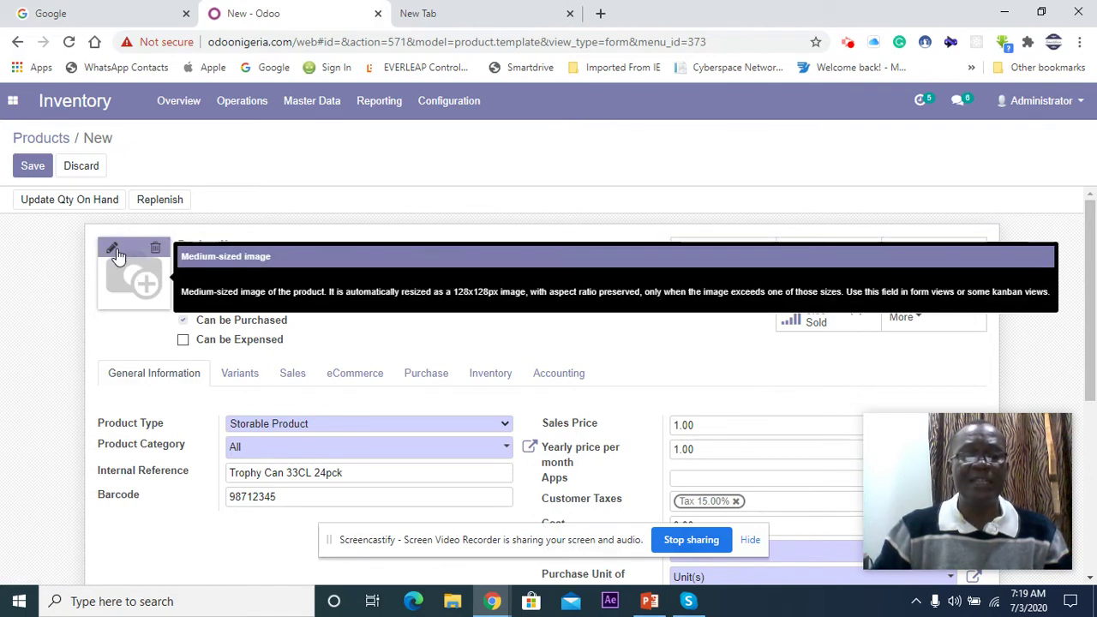
click(113, 248)
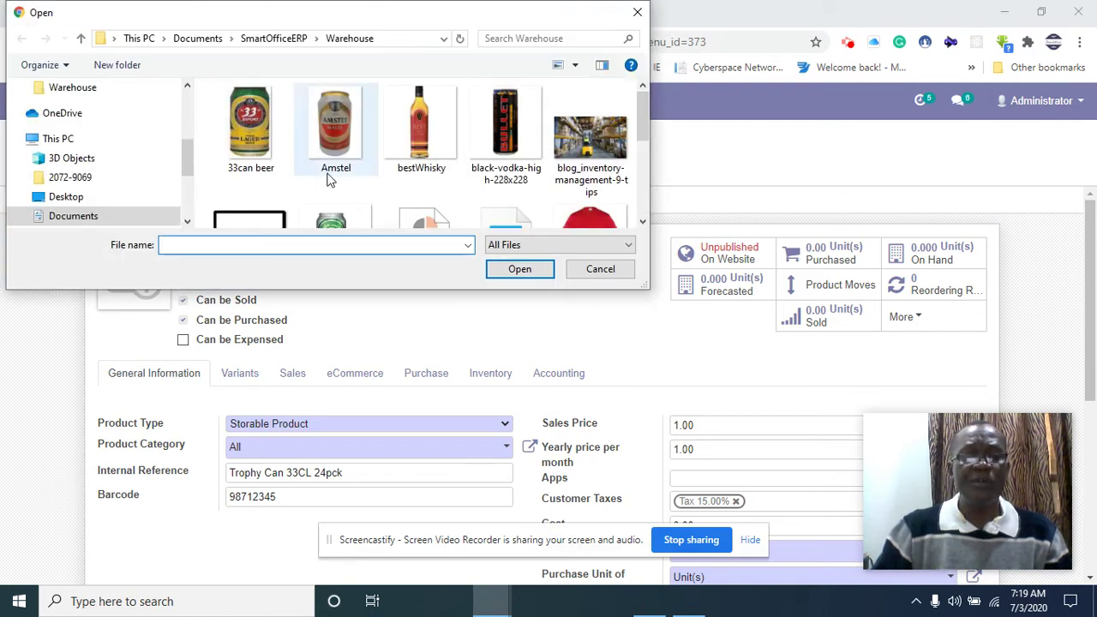
scroll(591, 163, down, 1)
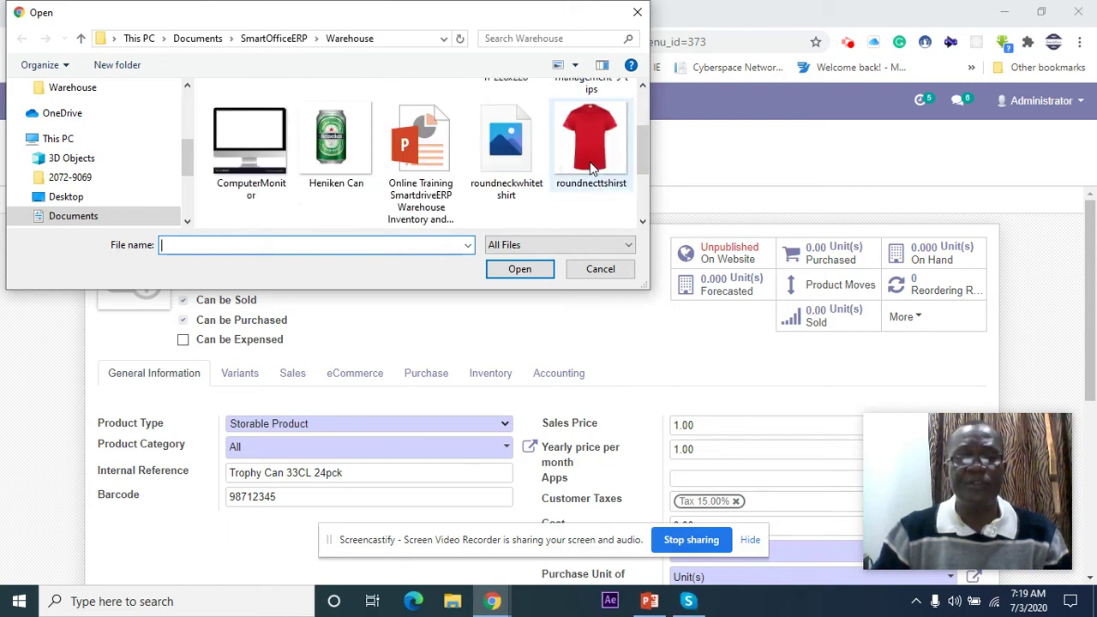
scroll(326, 171, down, 1)
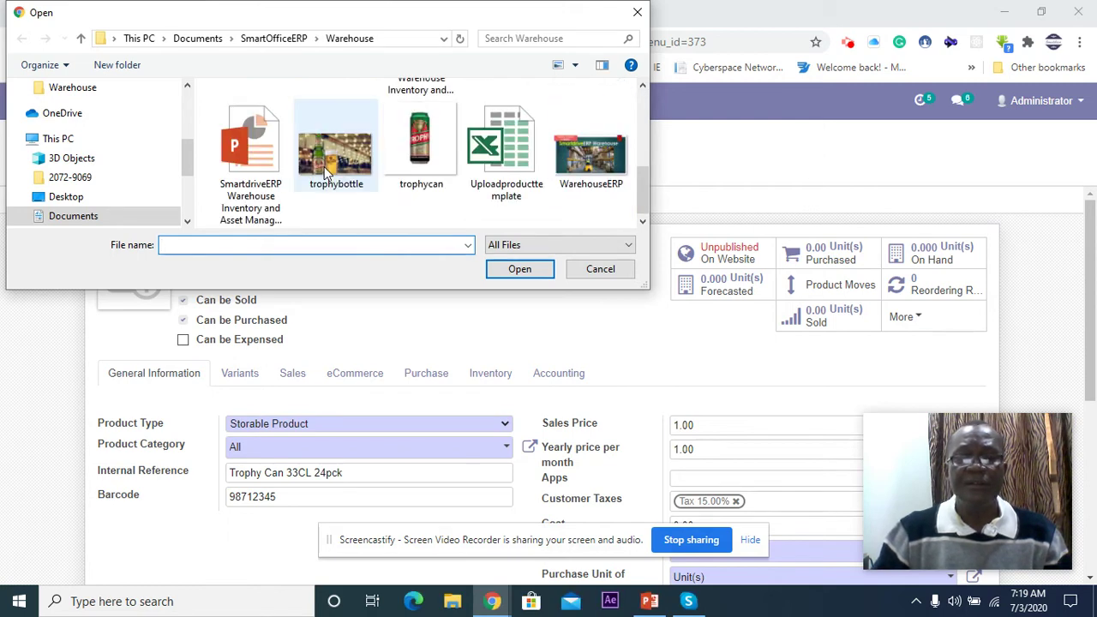
click(419, 159)
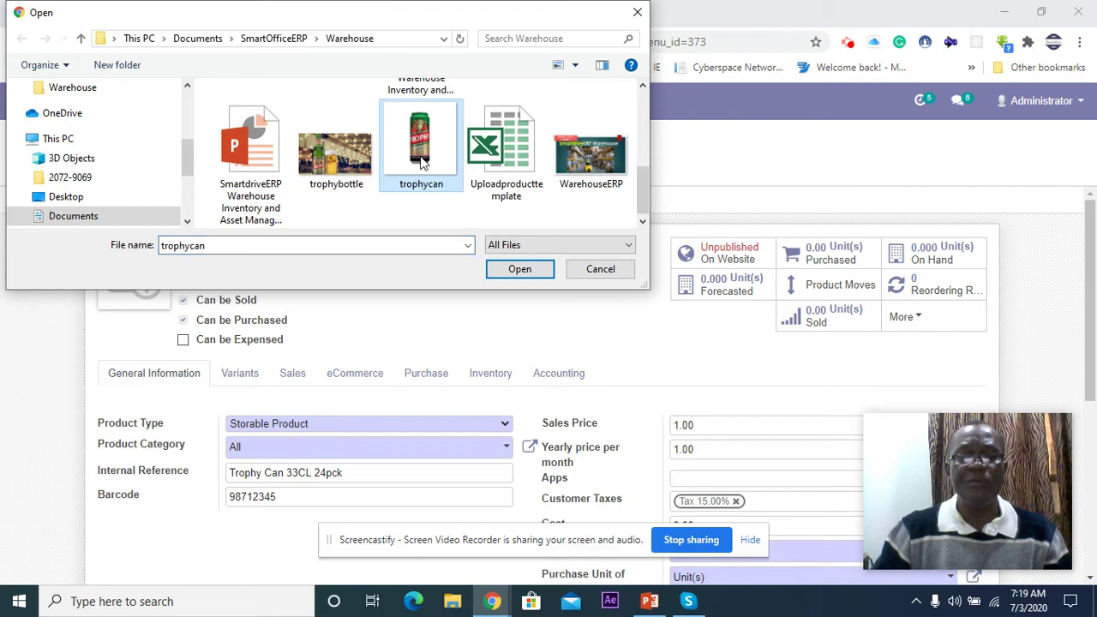
click(519, 275)
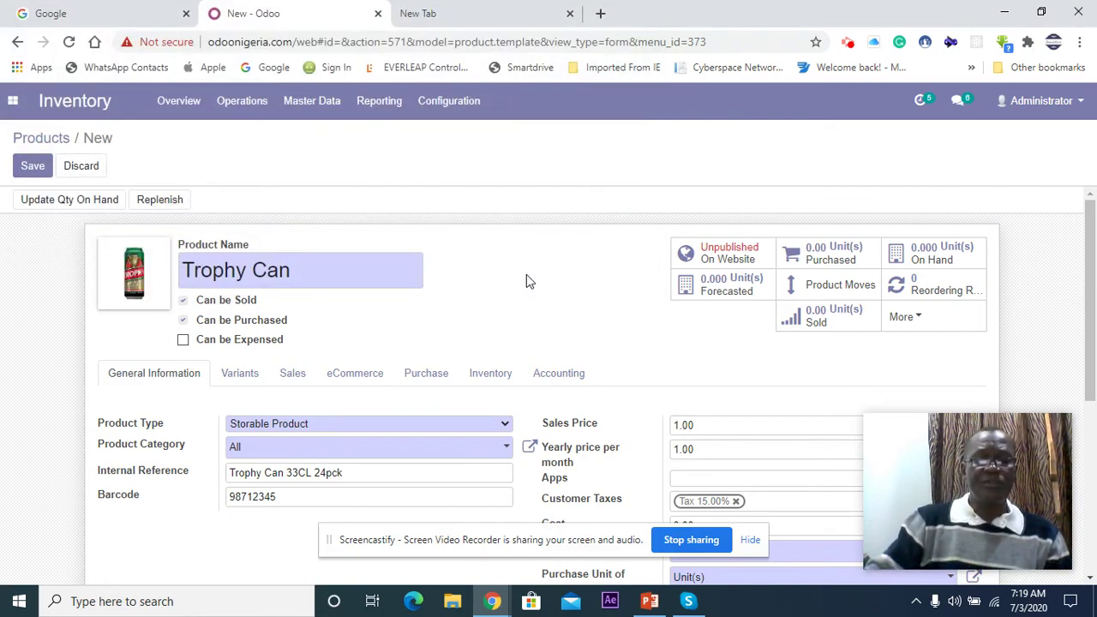
Step: Enter 150 as the Trophy Can's sales price and 130 as its cost
scroll(528, 281, down, 3)
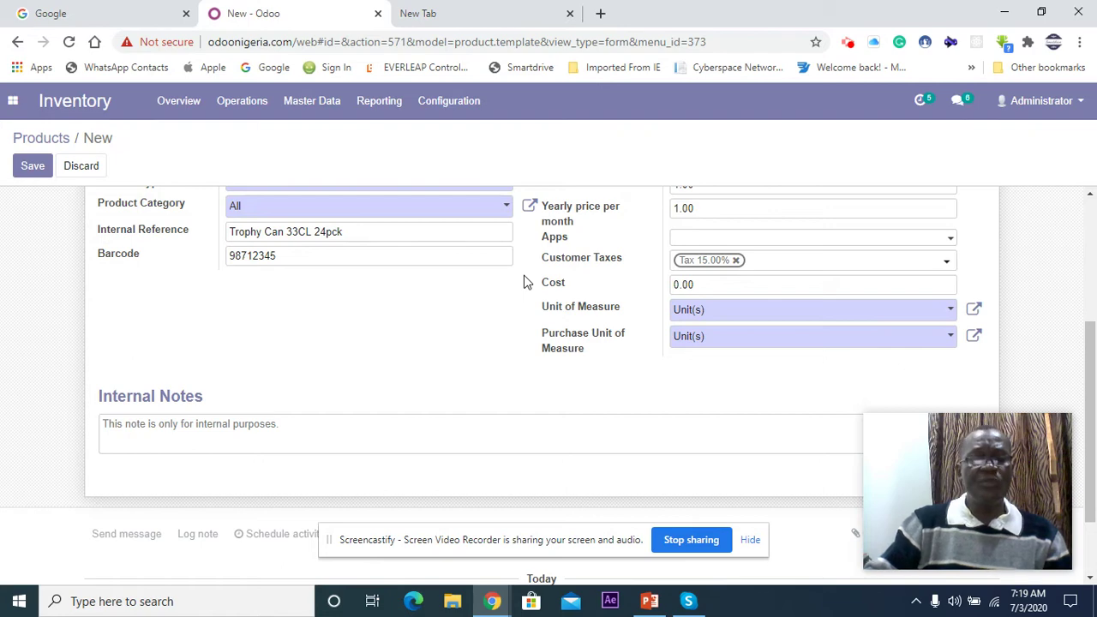
scroll(422, 274, up, 2)
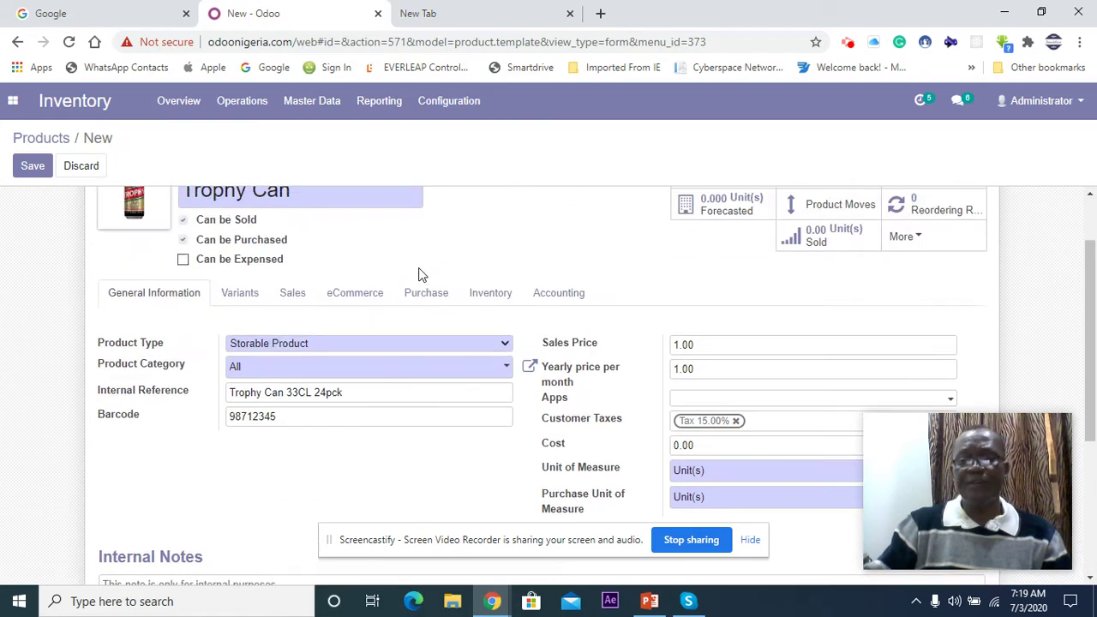
scroll(420, 274, down, 1)
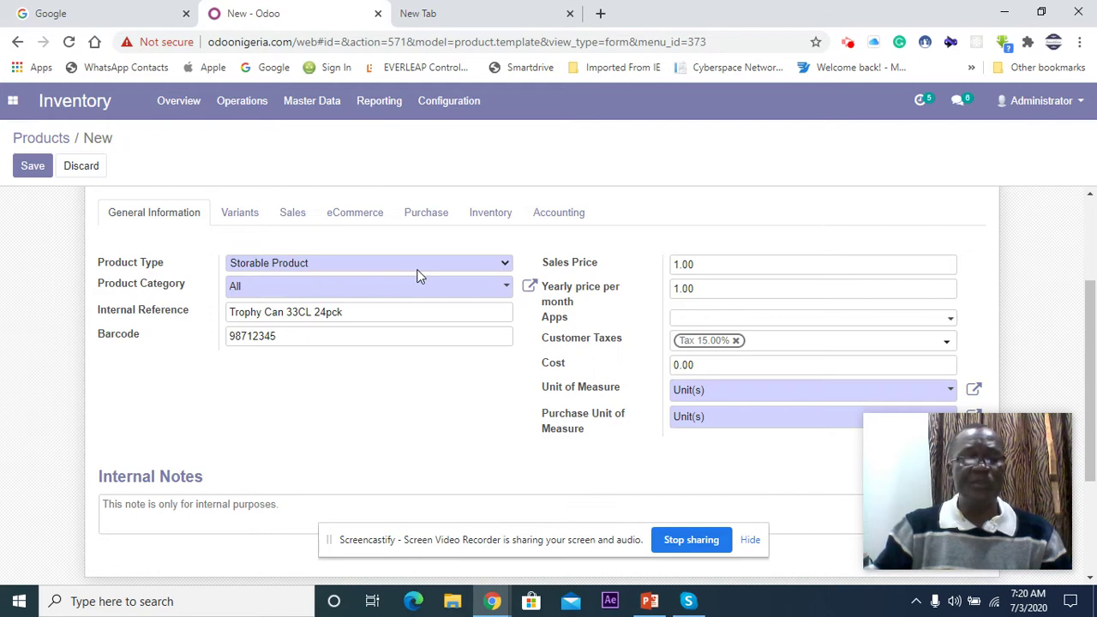
scroll(420, 274, up, 1)
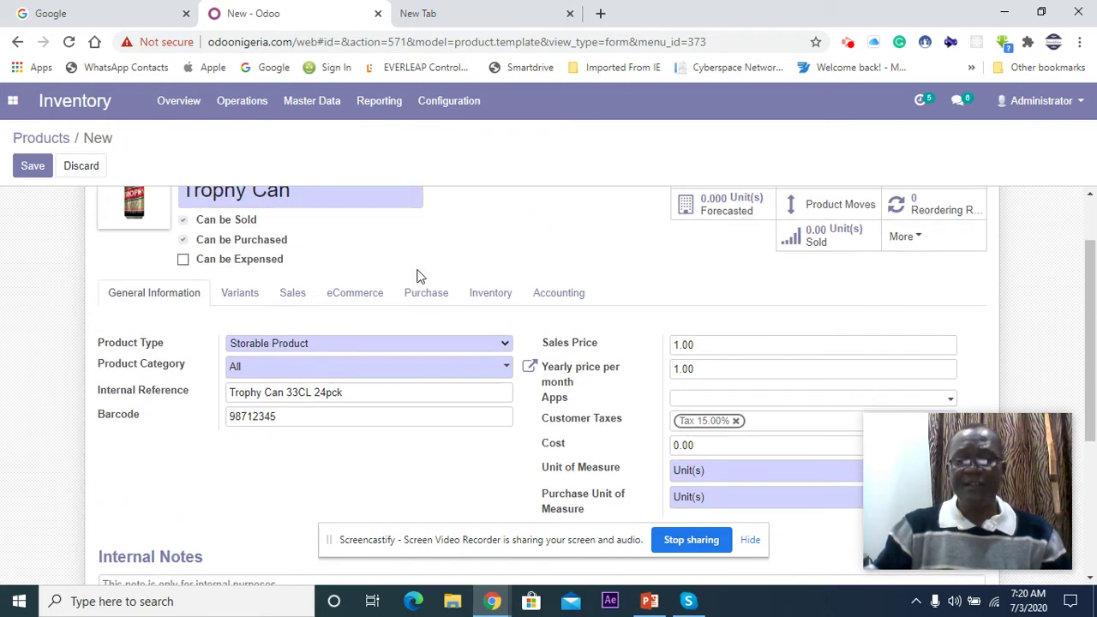
scroll(597, 355, down, 1)
scroll(597, 356, up, 1)
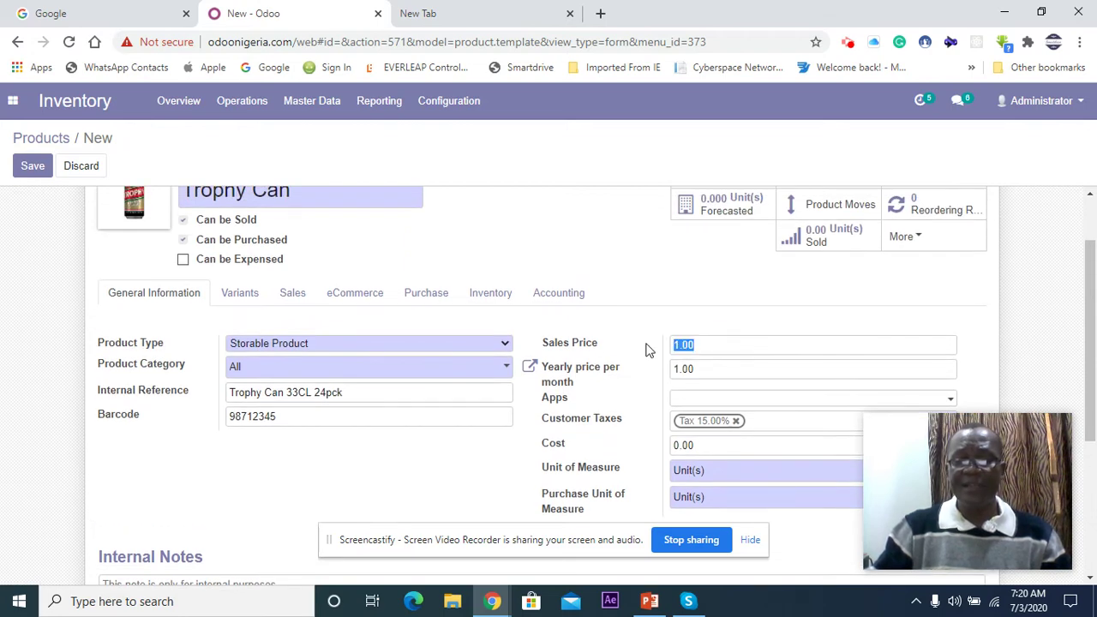
text(15)
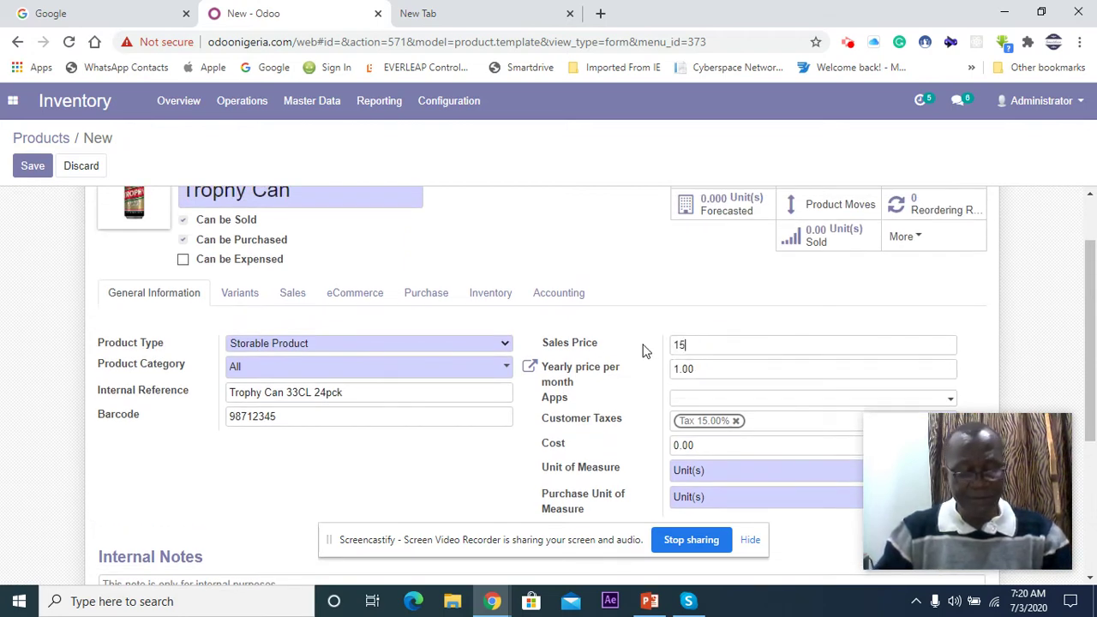
text(0)
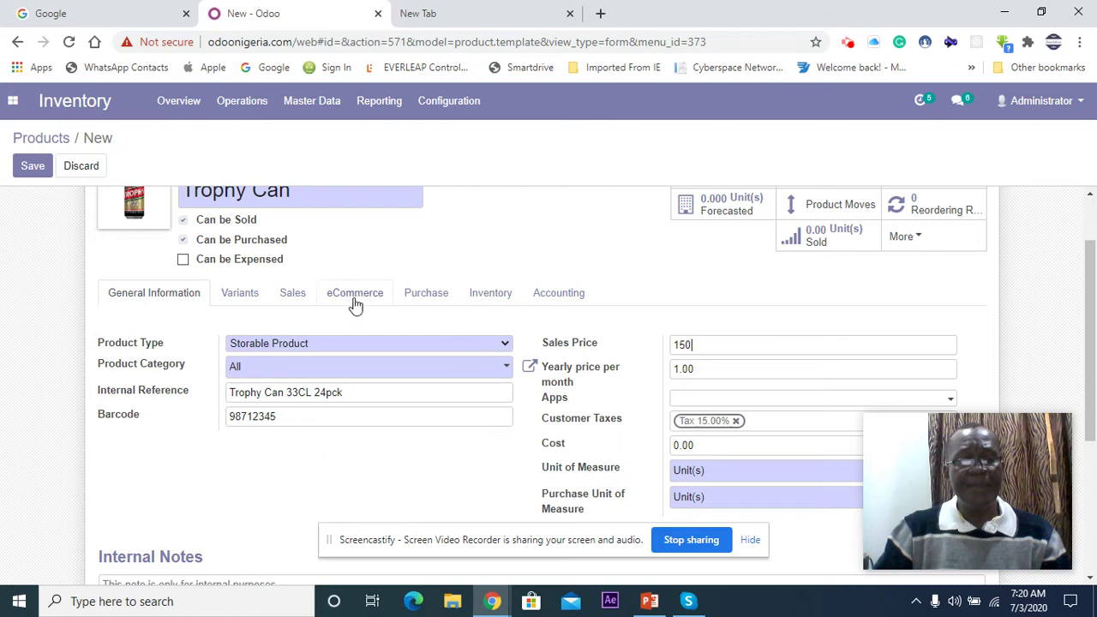
scroll(489, 301, down, 1)
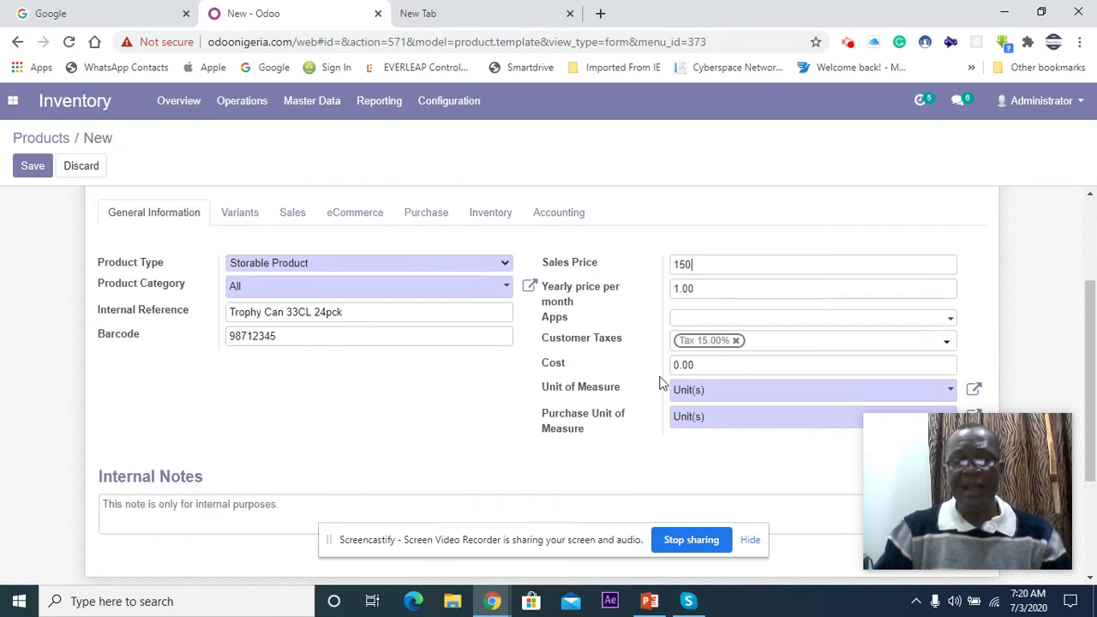
click(716, 366)
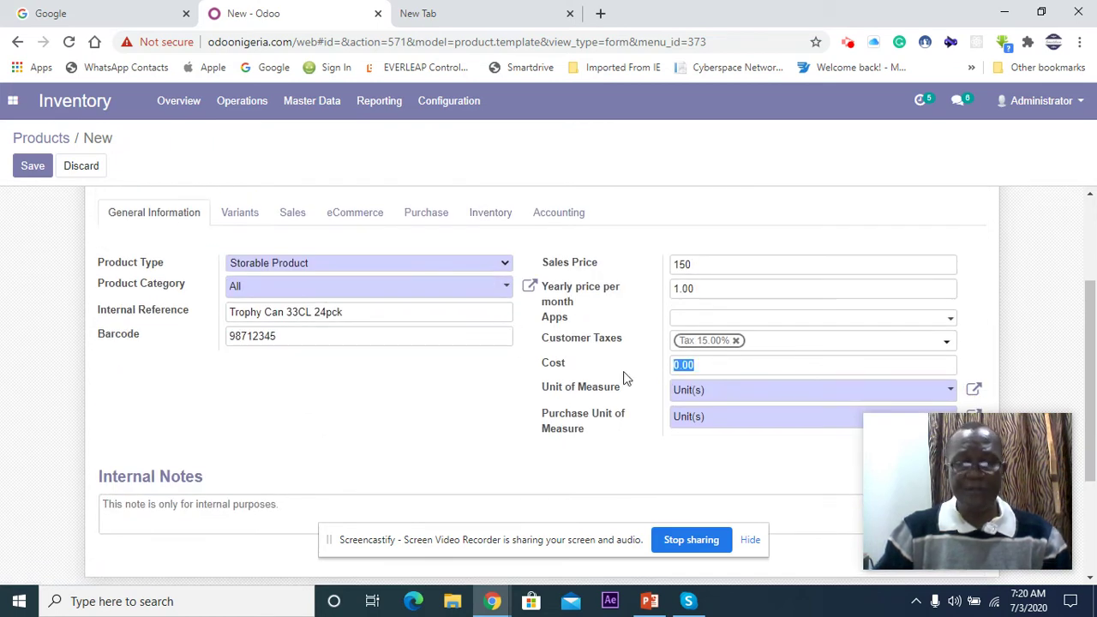
text(130)
scroll(613, 429, down, 1)
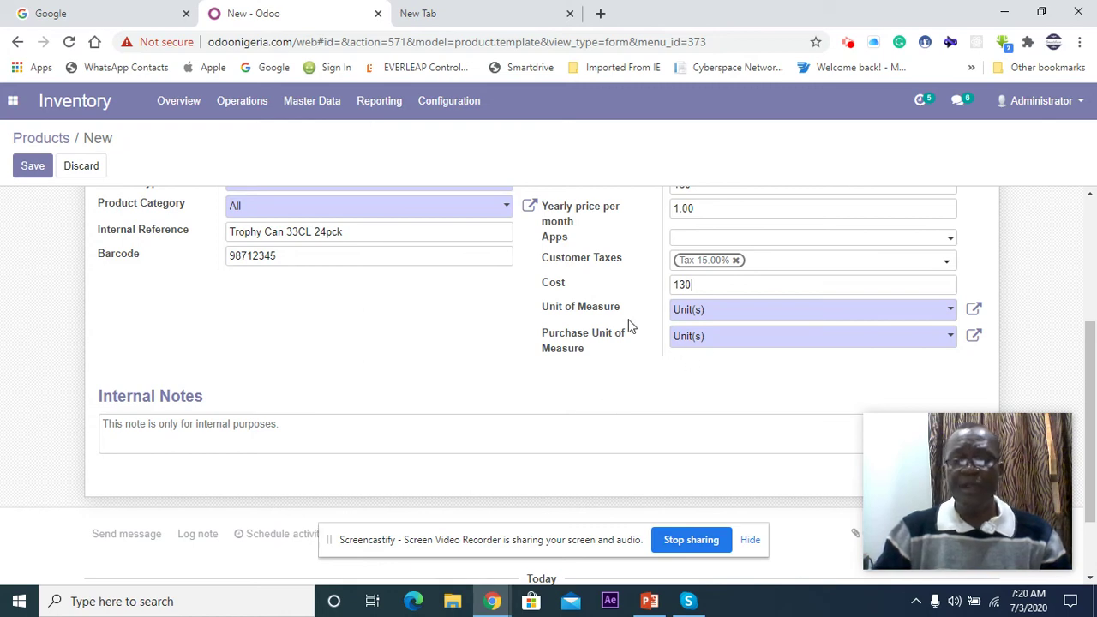
Step: Pick Cartons as the Trophy Can's unit of measure, which also sets its purchase unit
click(951, 312)
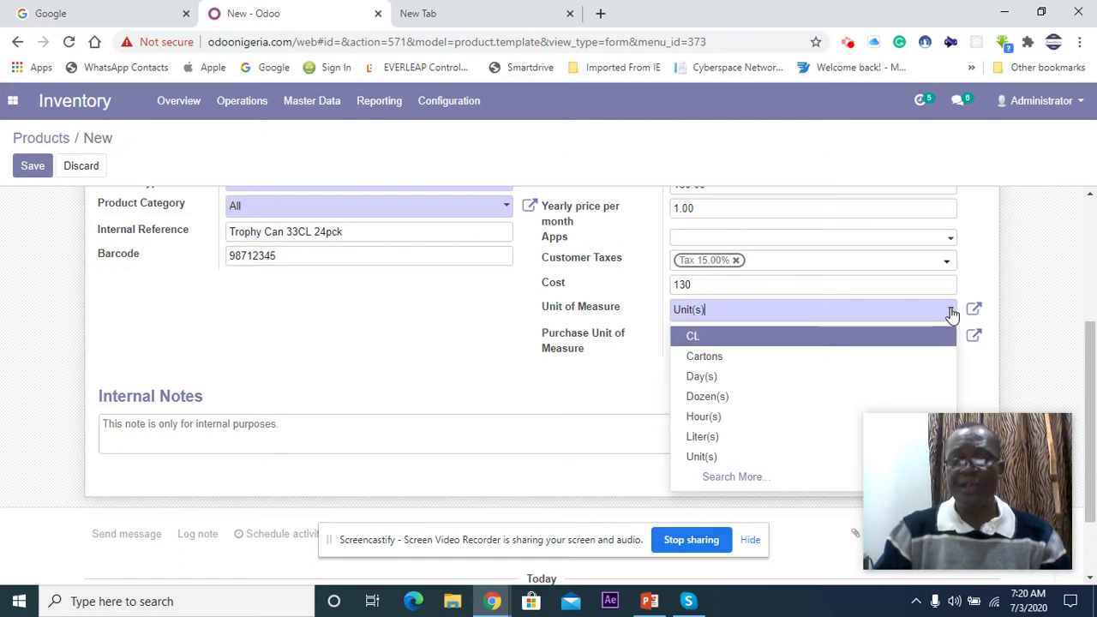
click(717, 359)
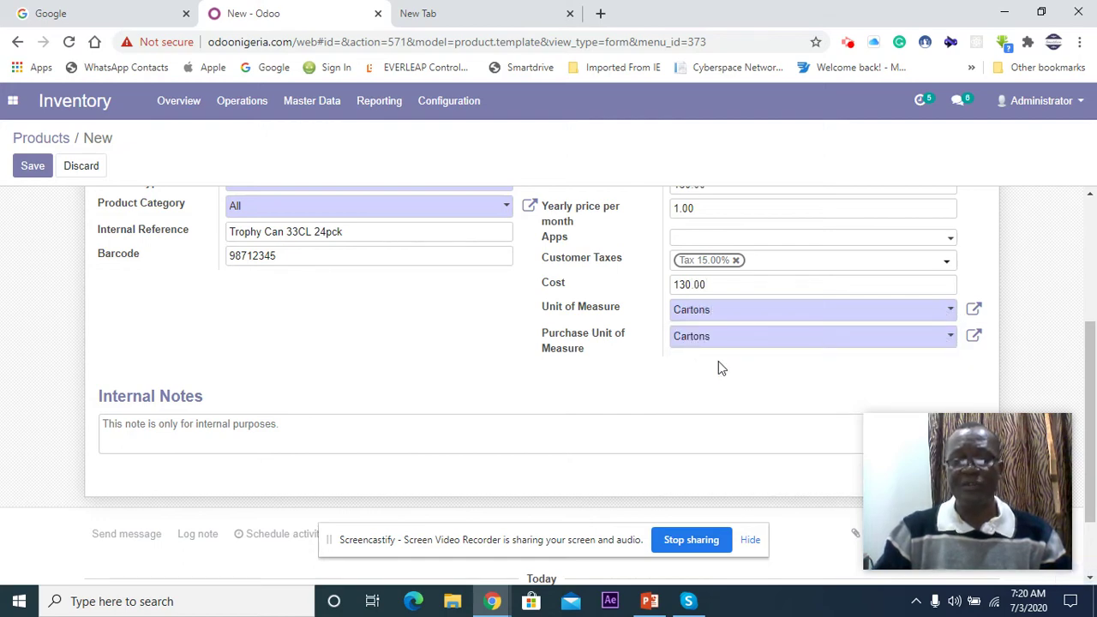
scroll(473, 347, up, 1)
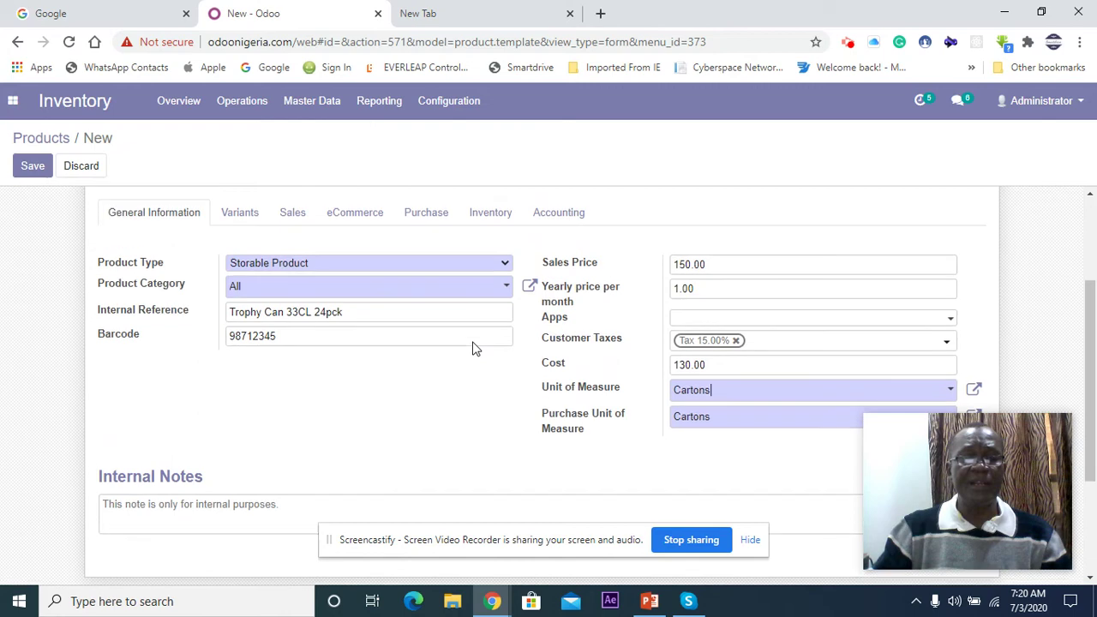
scroll(456, 370, up, 2)
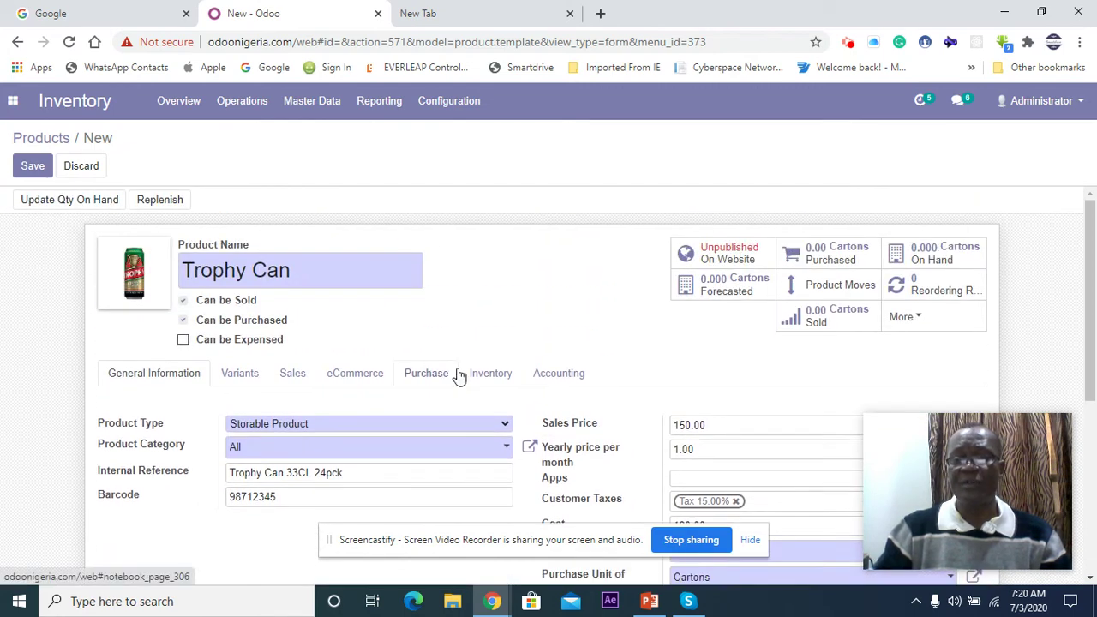
scroll(725, 433, down, 1)
scroll(725, 433, up, 1)
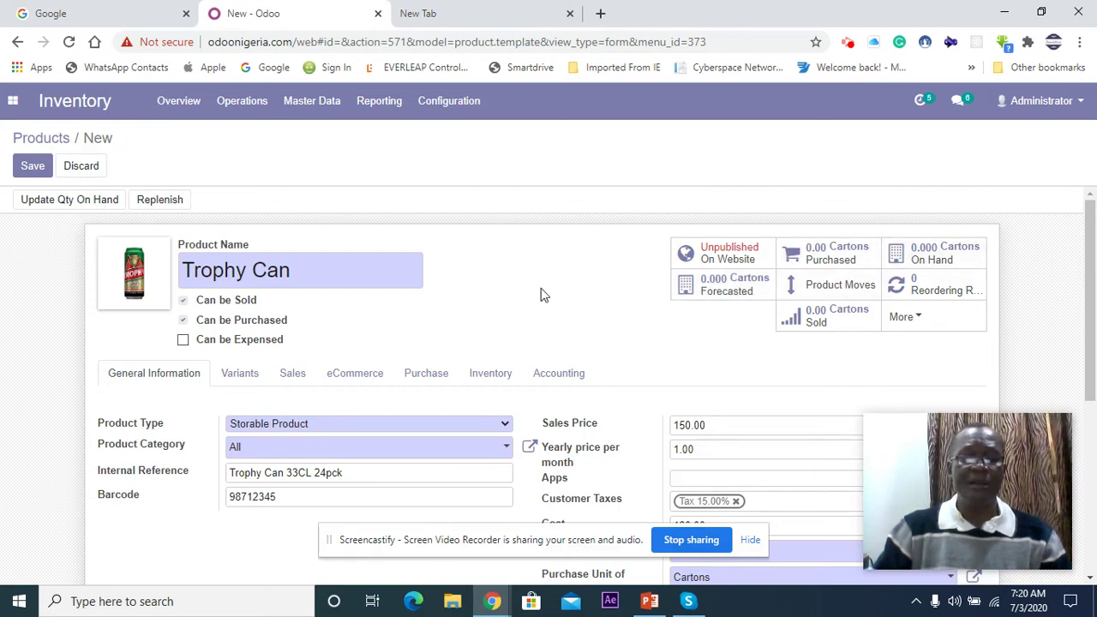
scroll(541, 295, down, 5)
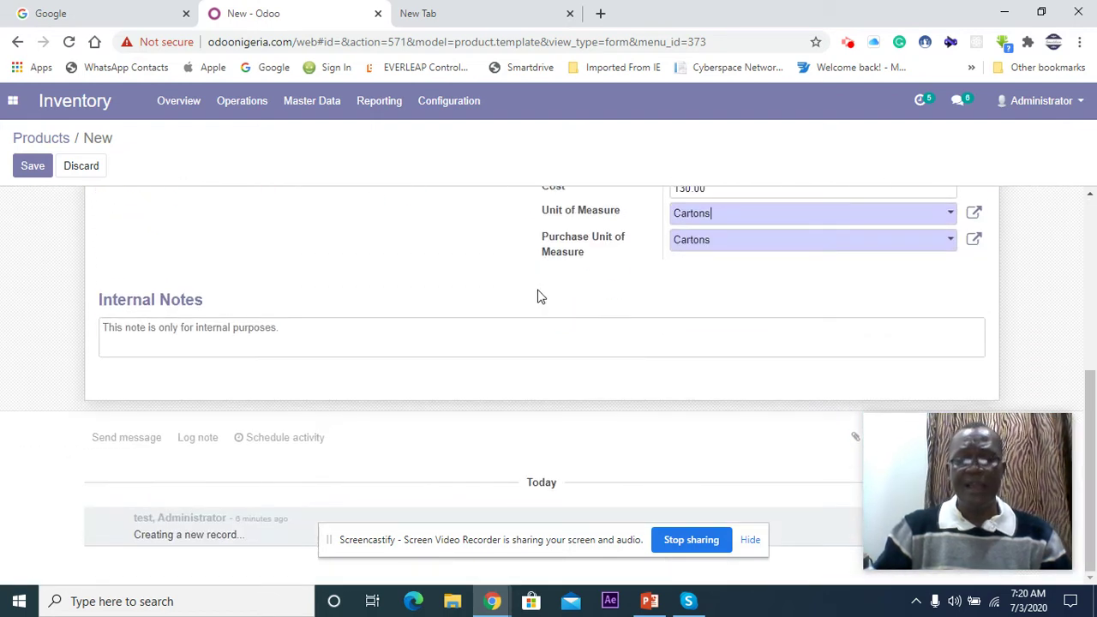
scroll(541, 295, up, 5)
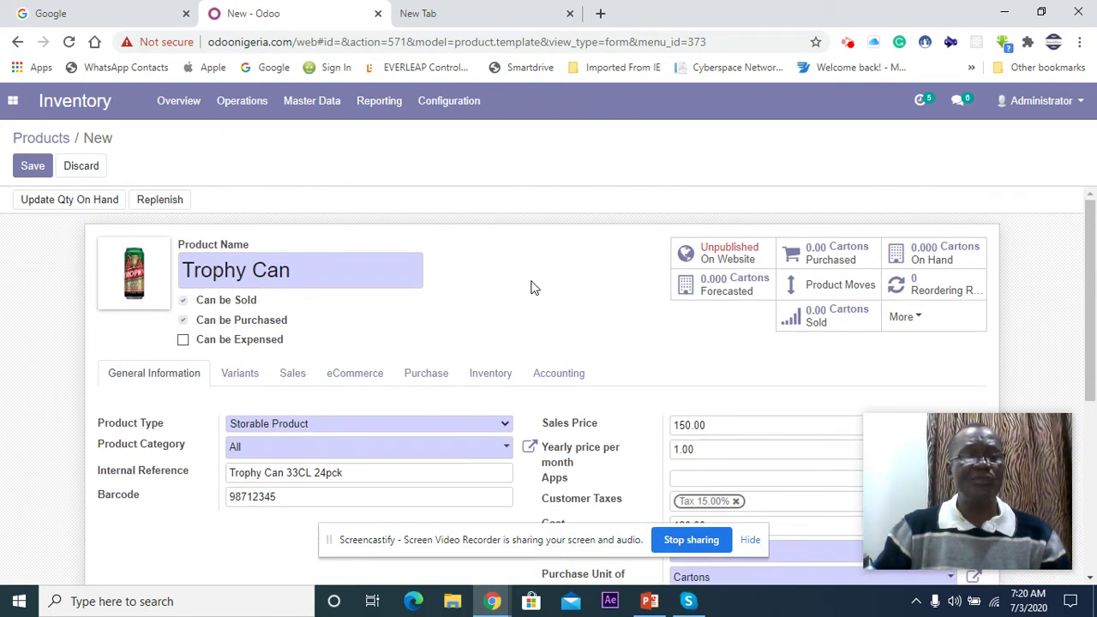
Step: Save the new Trophy Can product
click(44, 174)
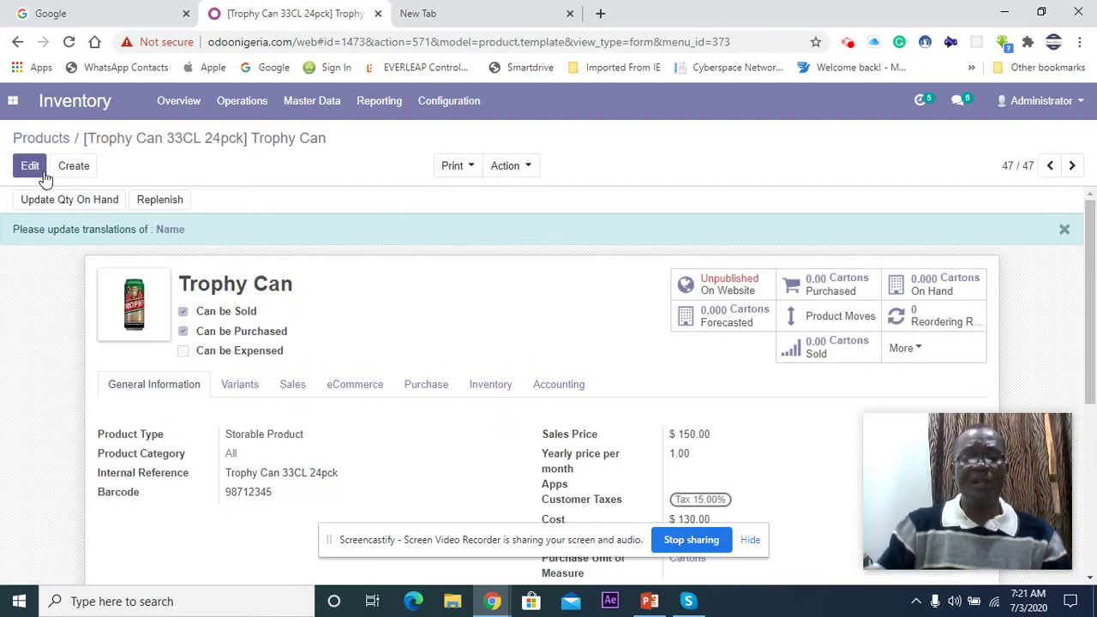
scroll(337, 313, down, 4)
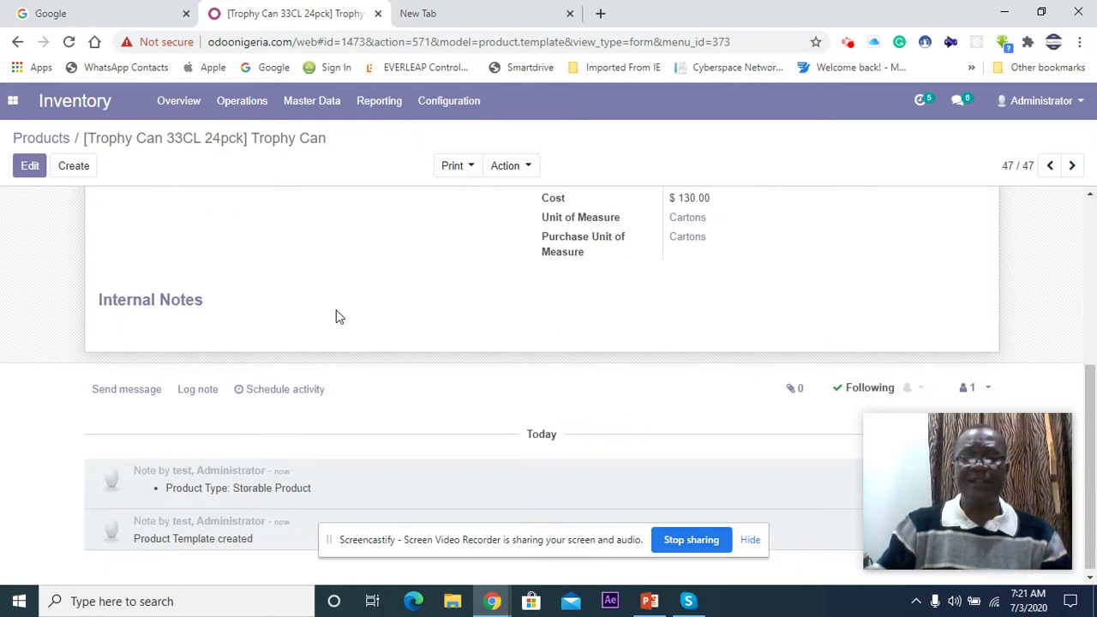
scroll(338, 315, up, 3)
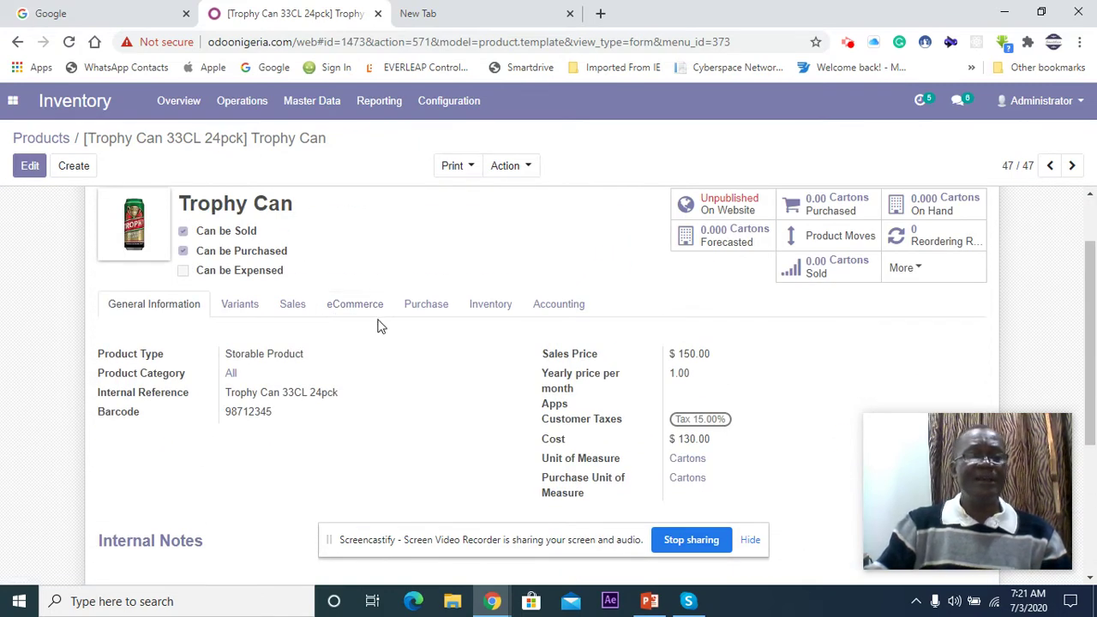
Step: Return to the product list and open the 33 Export Can product for editing
click(39, 146)
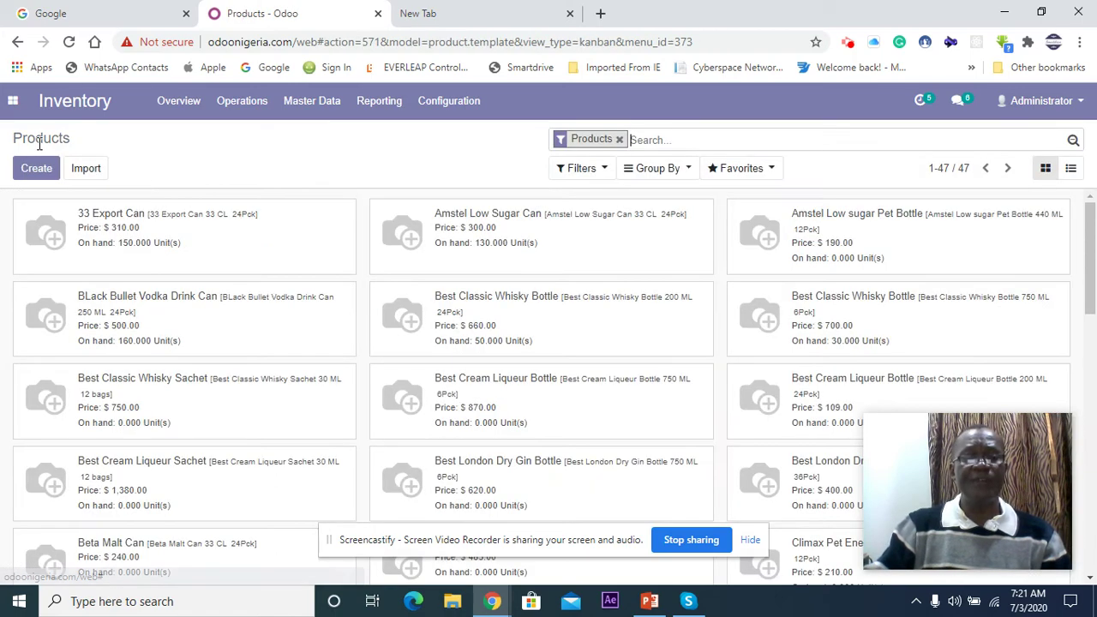
scroll(441, 356, down, 5)
scroll(440, 355, down, 7)
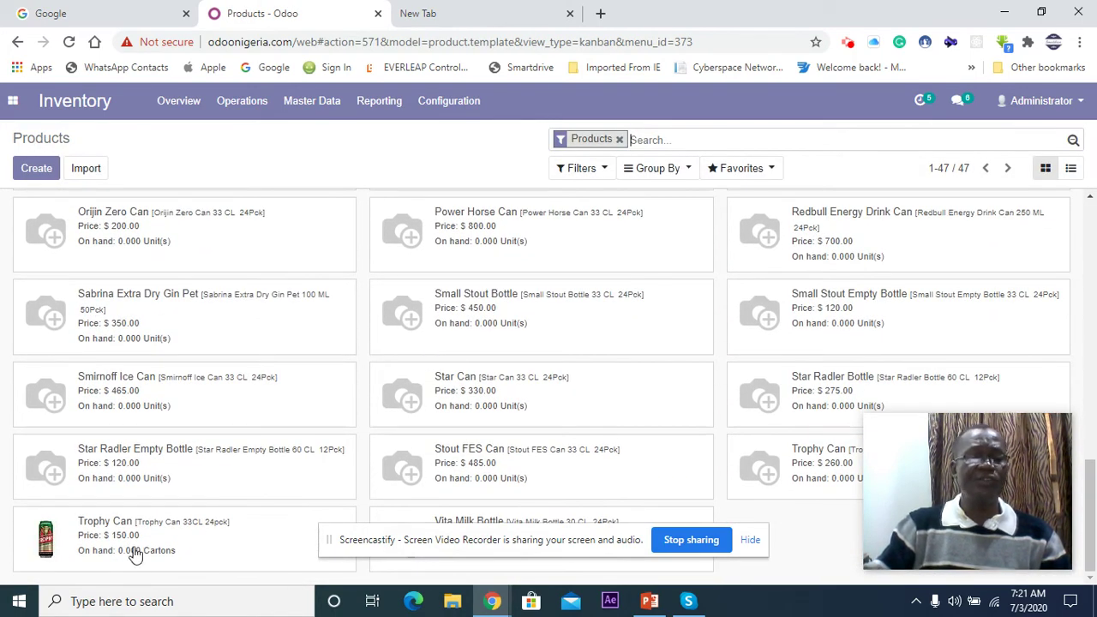
scroll(143, 541, up, 12)
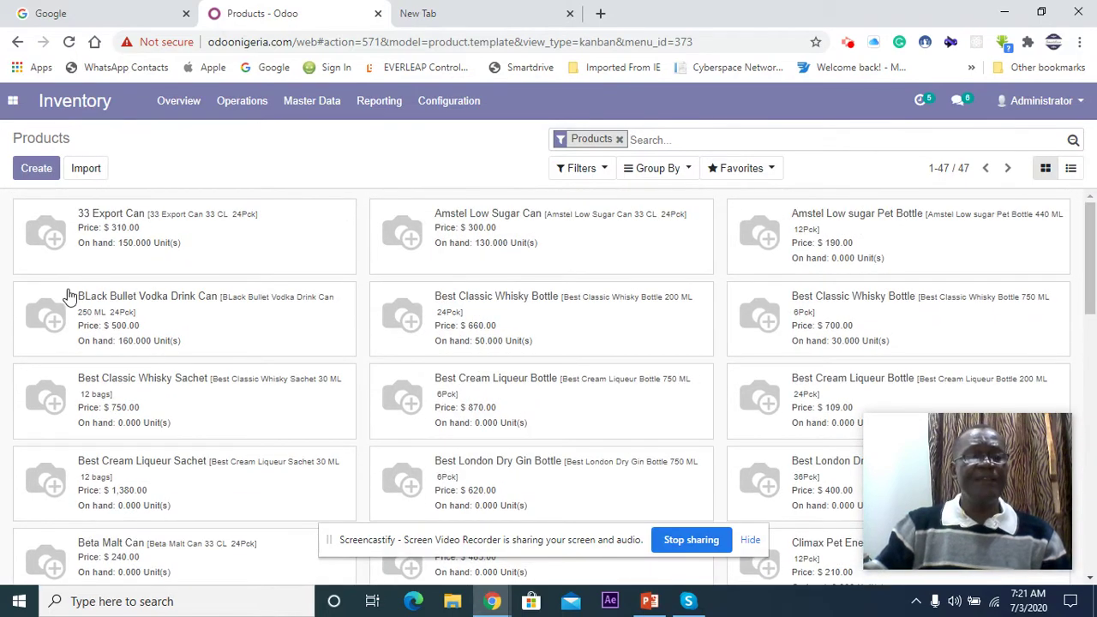
click(98, 237)
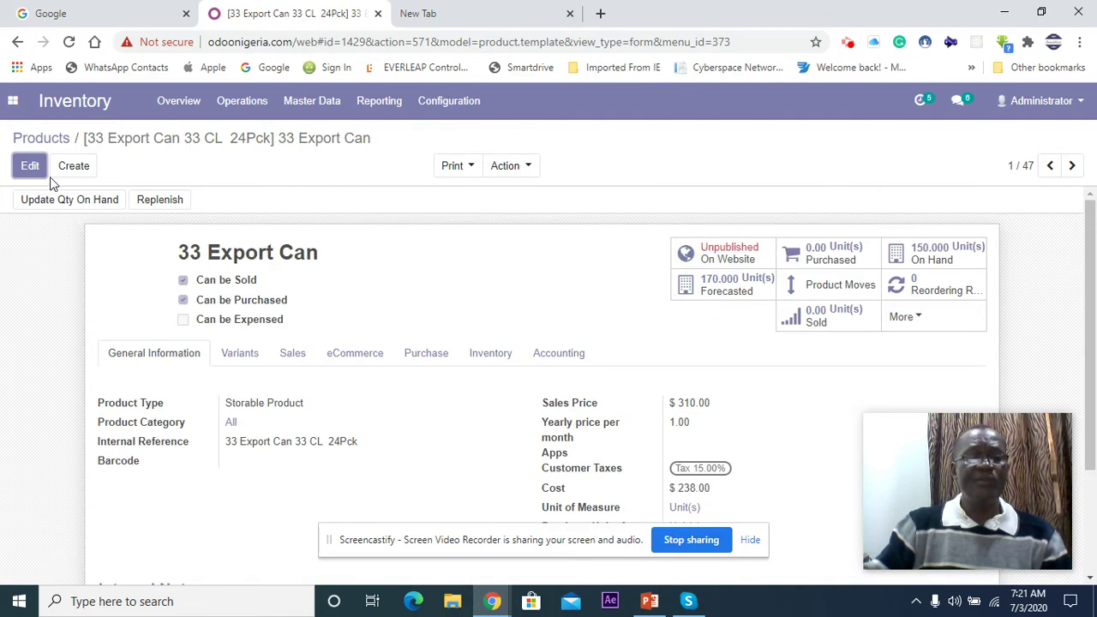
click(30, 170)
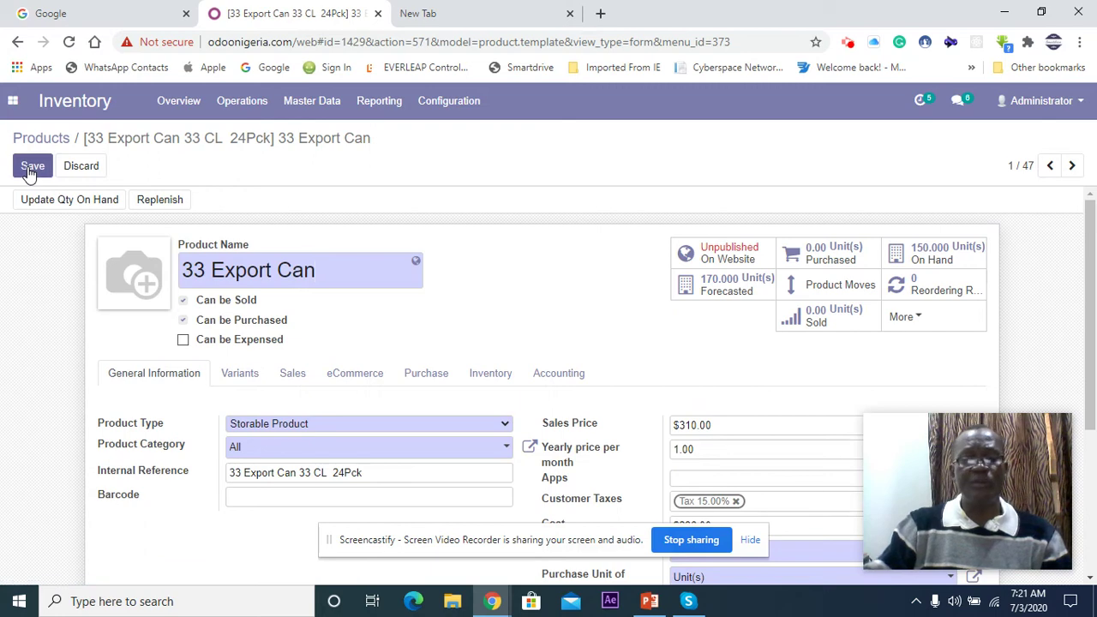
Step: Upload the 33can beer picture as the 33 Export Can product image and save it
mouse_move(144, 265)
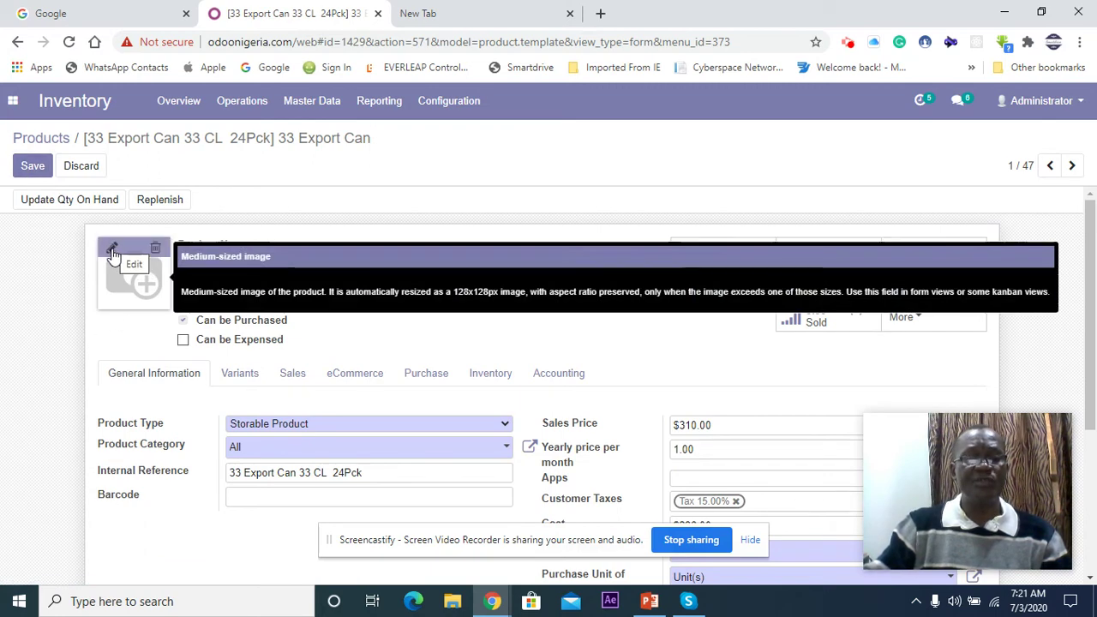
click(112, 251)
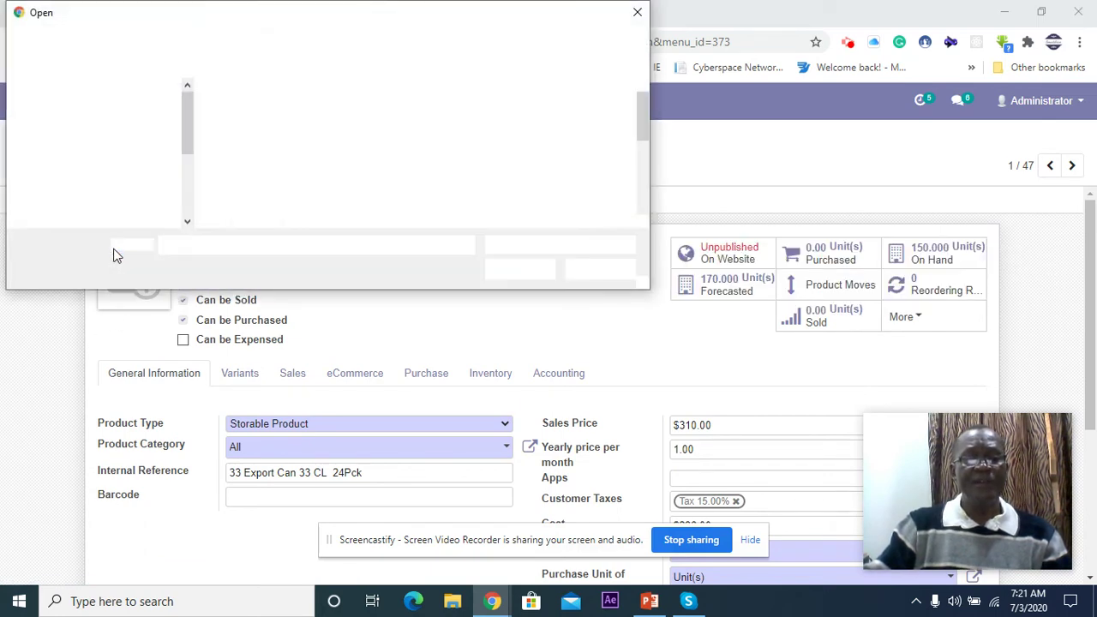
click(252, 154)
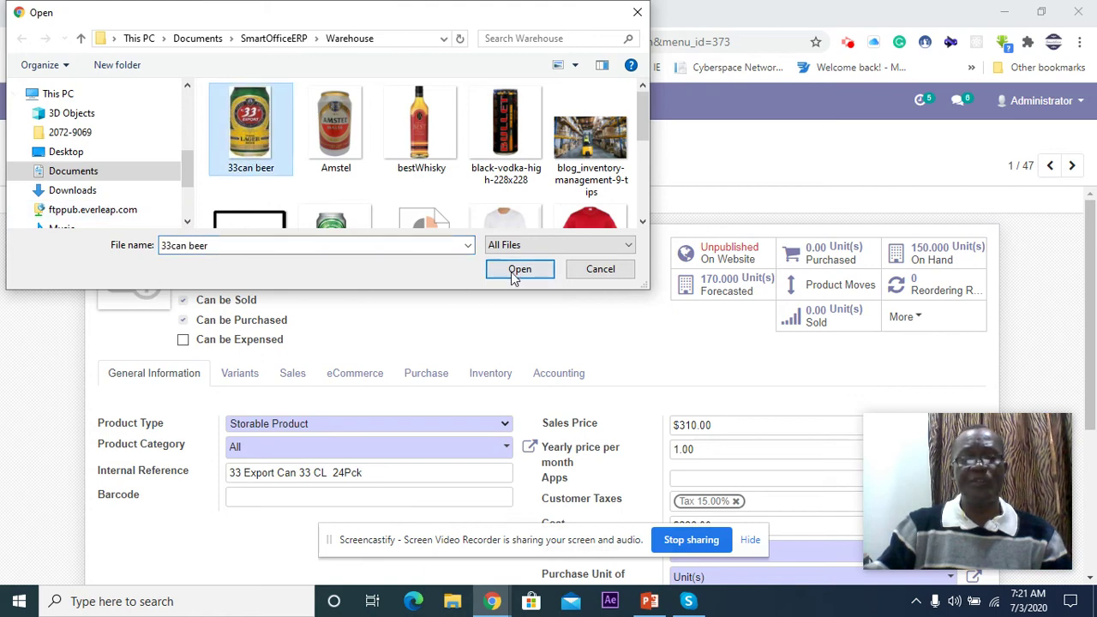
click(517, 269)
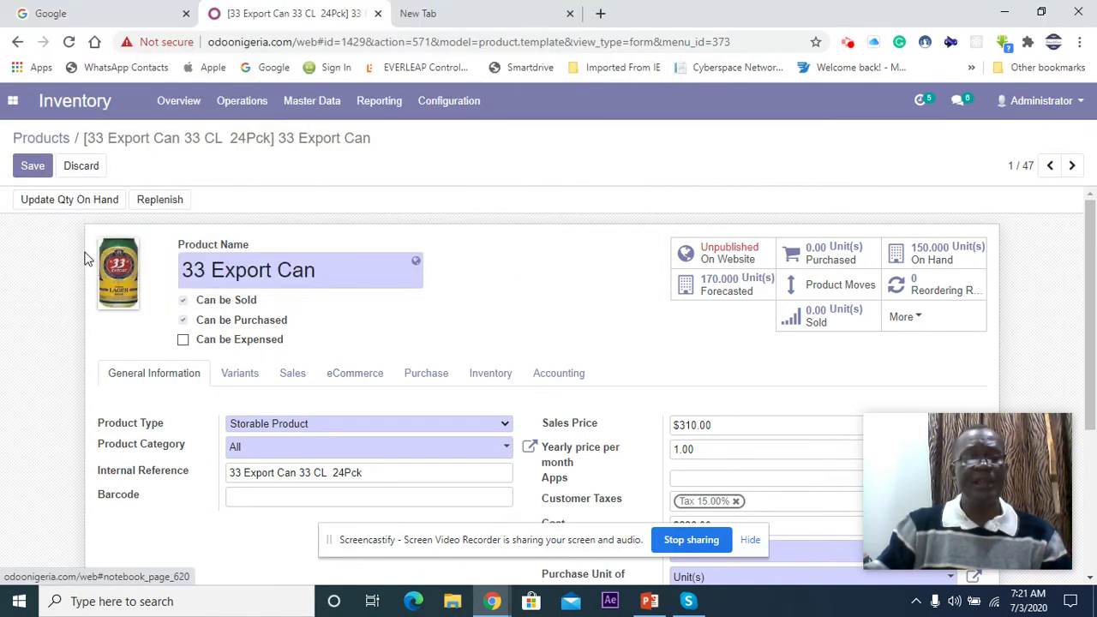
click(41, 171)
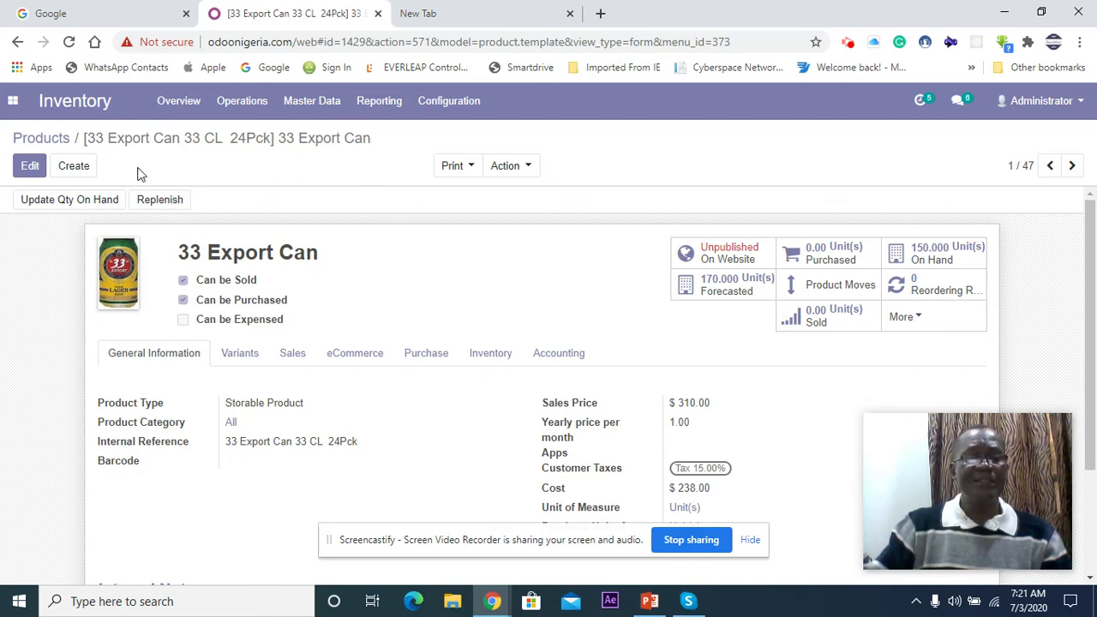
Step: Go back to the product catalogue list
click(53, 139)
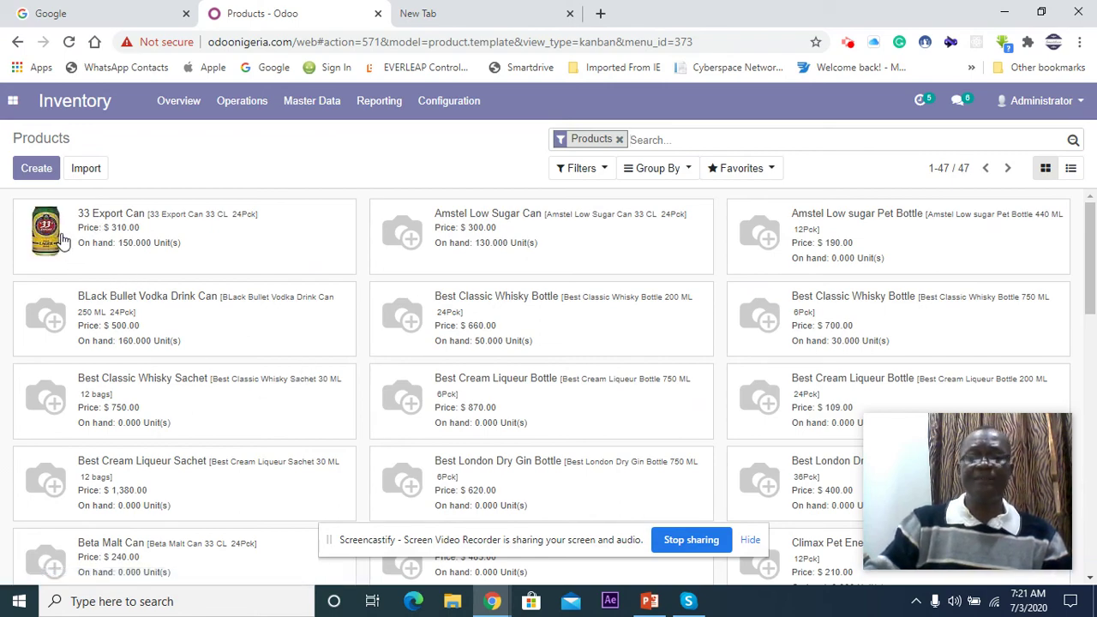
scroll(61, 240, down, 3)
scroll(64, 242, down, 10)
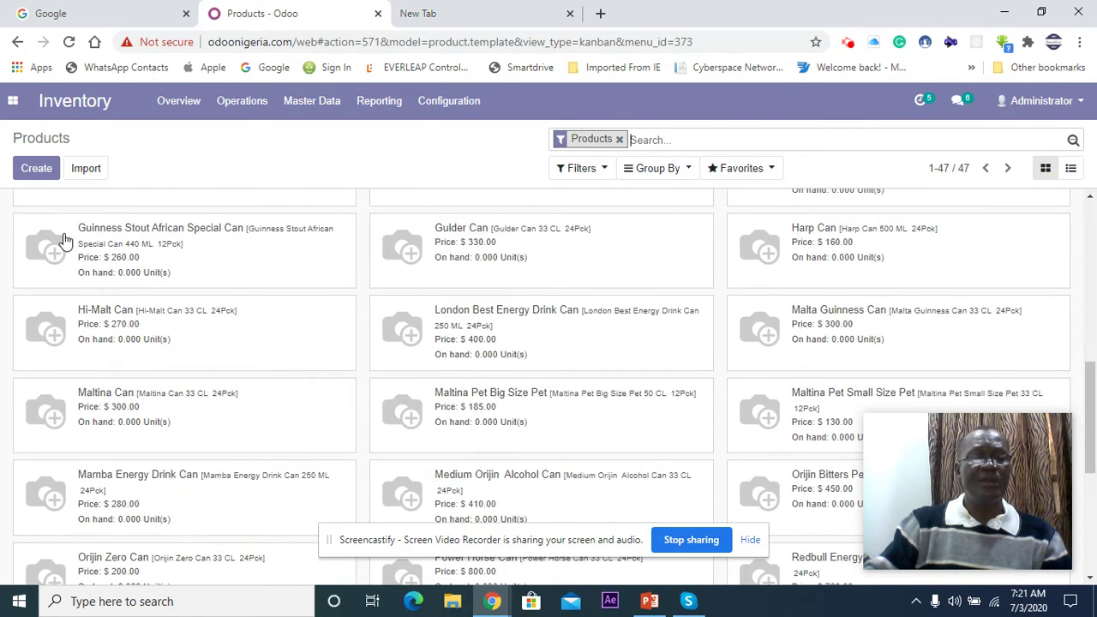
scroll(69, 358, up, 15)
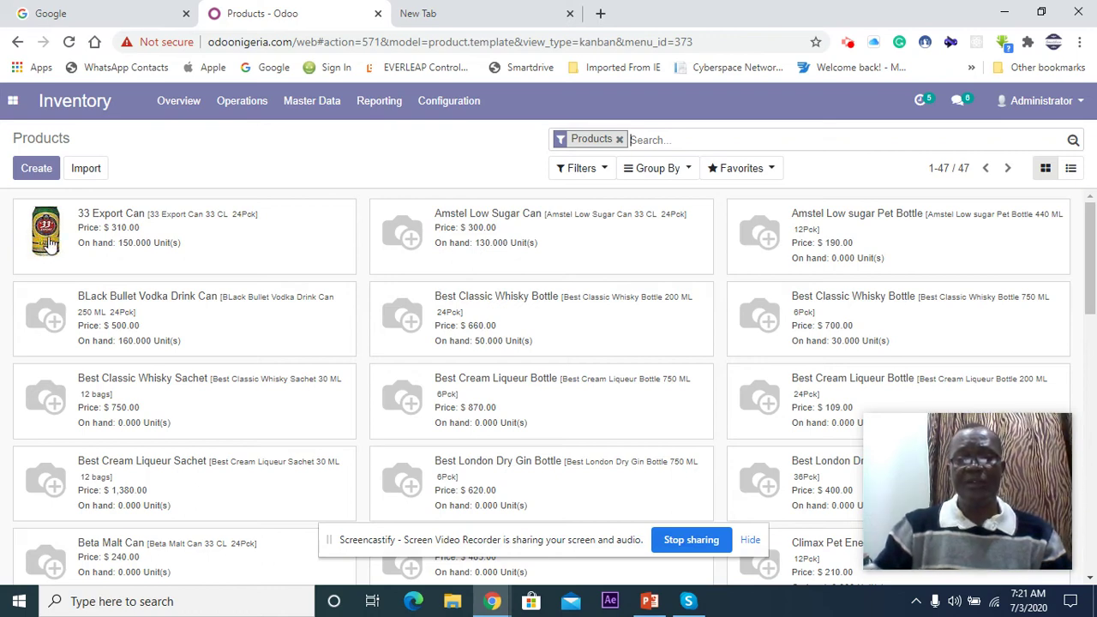
Step: Swap the Products filter for Services, then remove it so all 382 items are listed
click(606, 171)
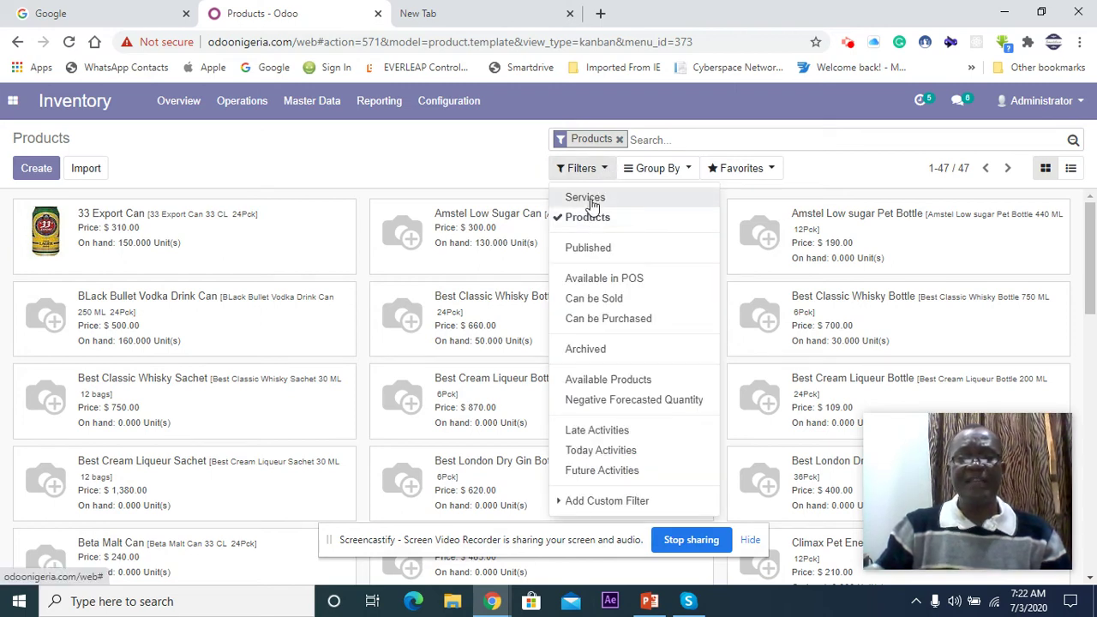
click(591, 204)
click(582, 220)
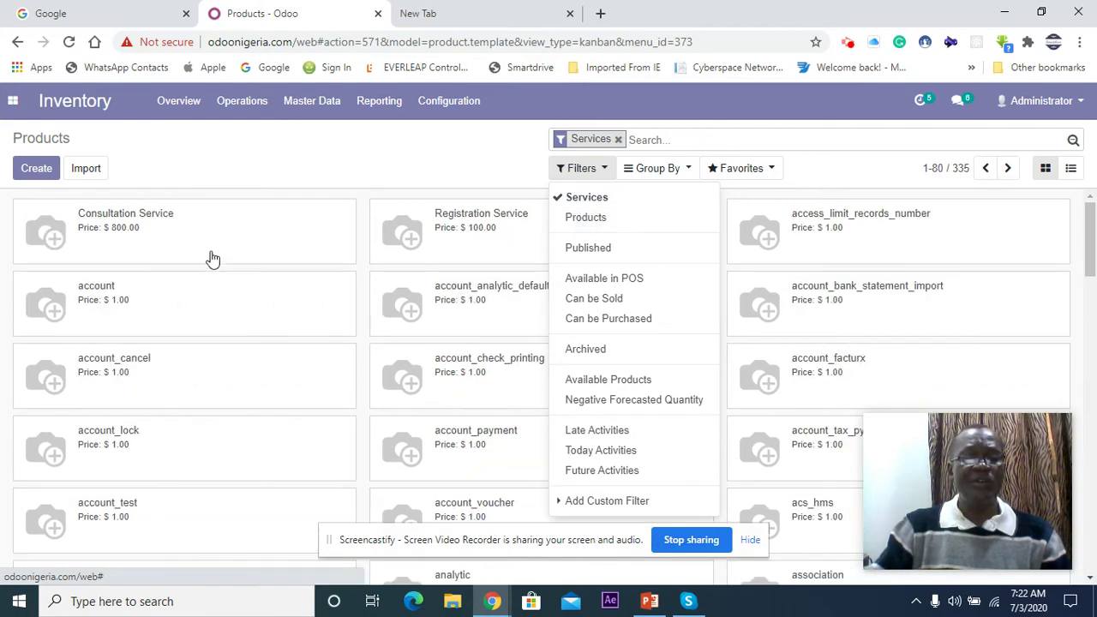
click(606, 171)
click(606, 171)
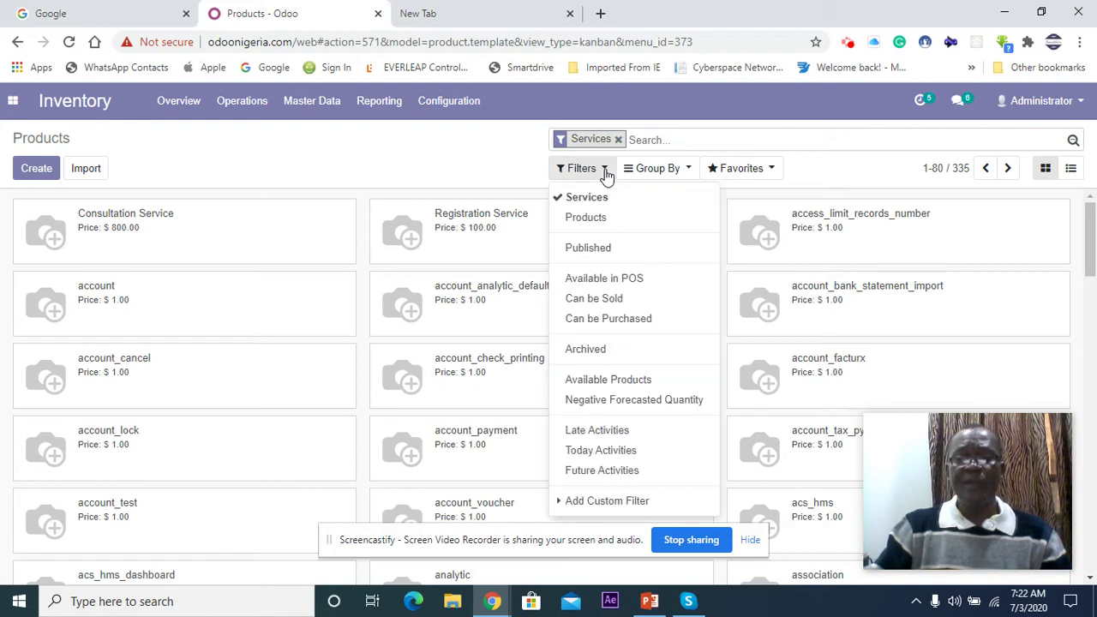
click(597, 198)
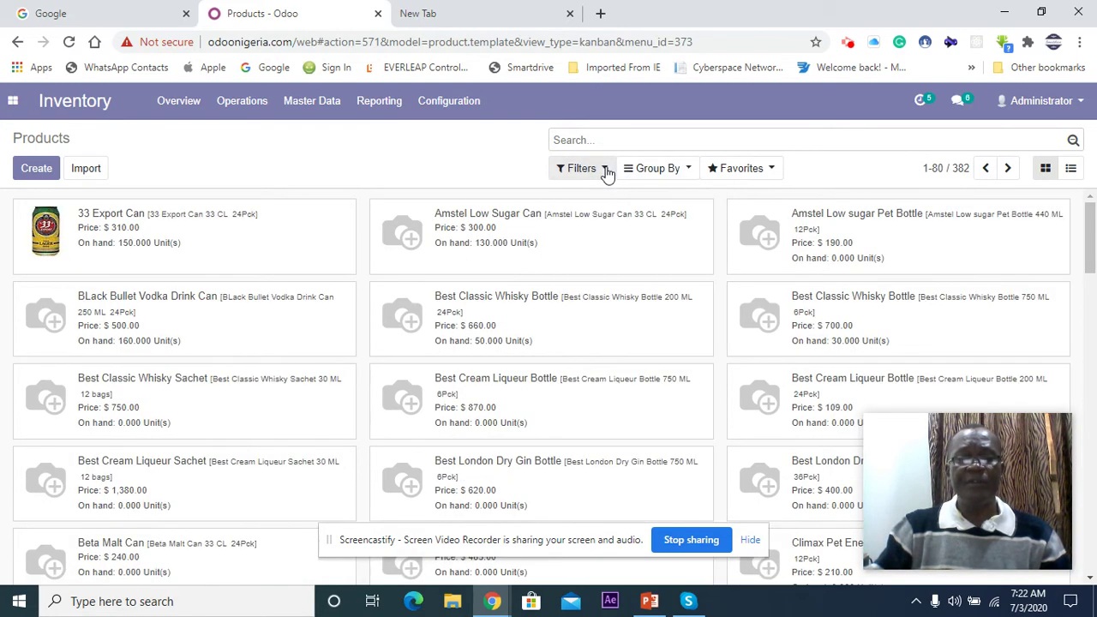
click(606, 171)
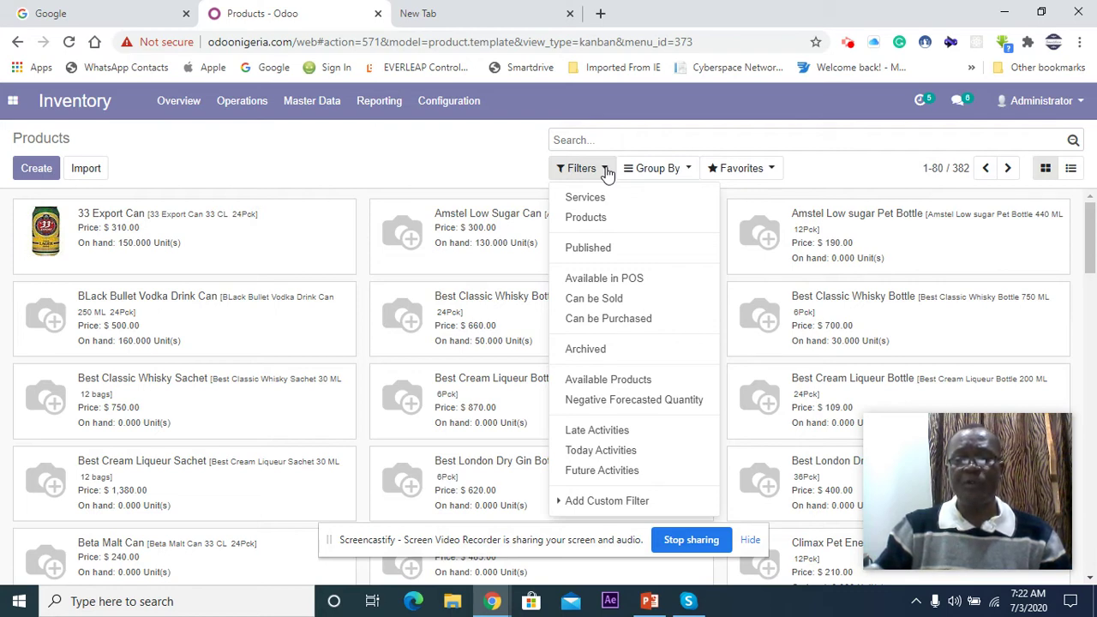
click(606, 171)
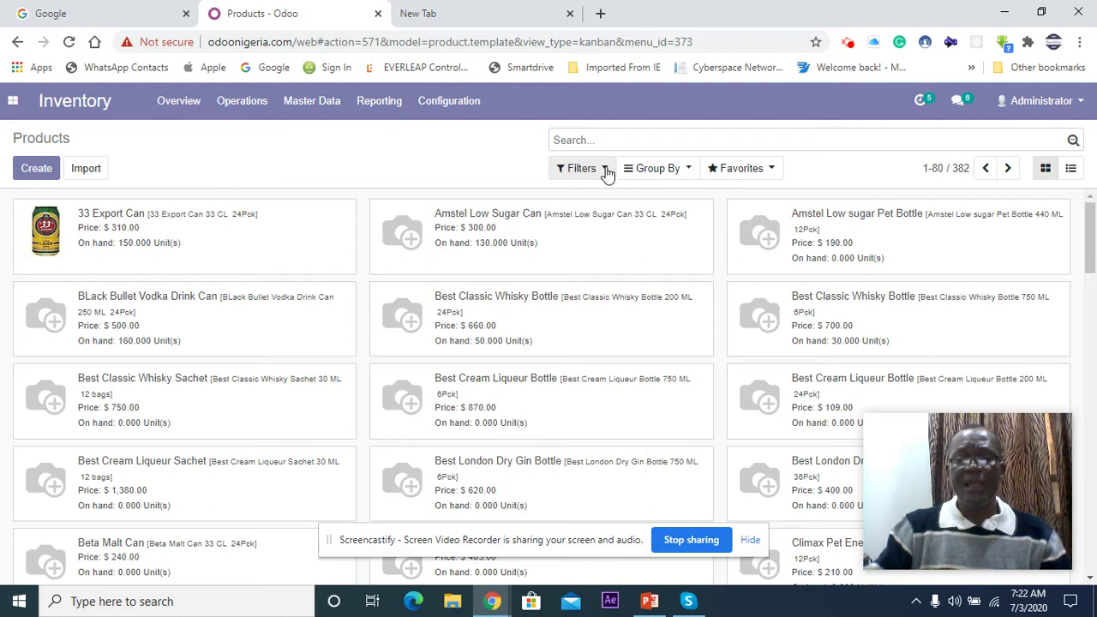
click(606, 171)
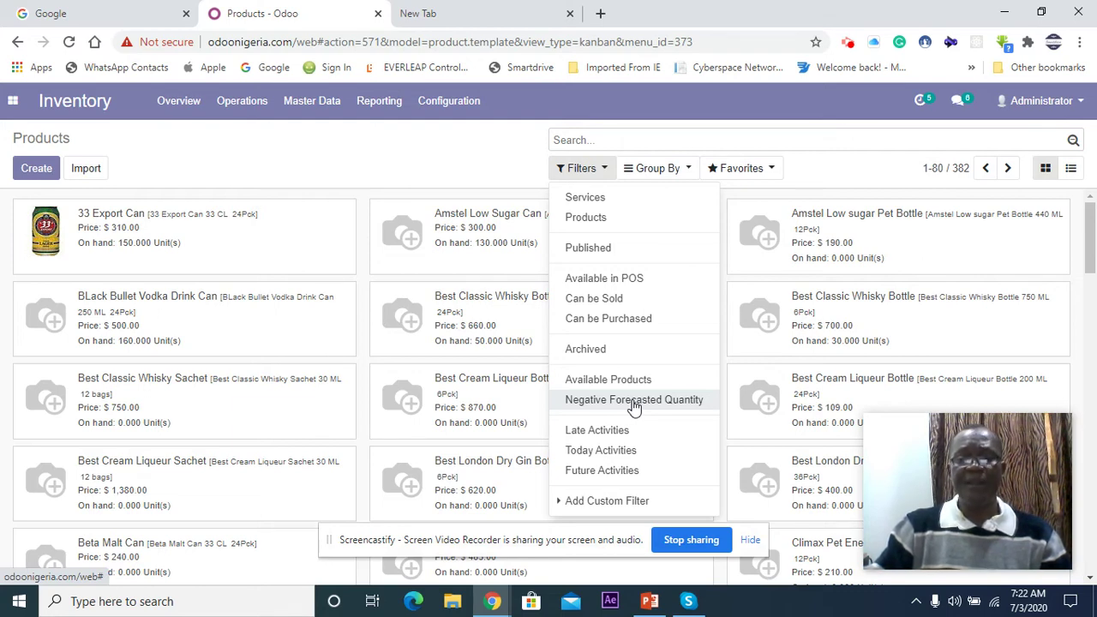
click(654, 604)
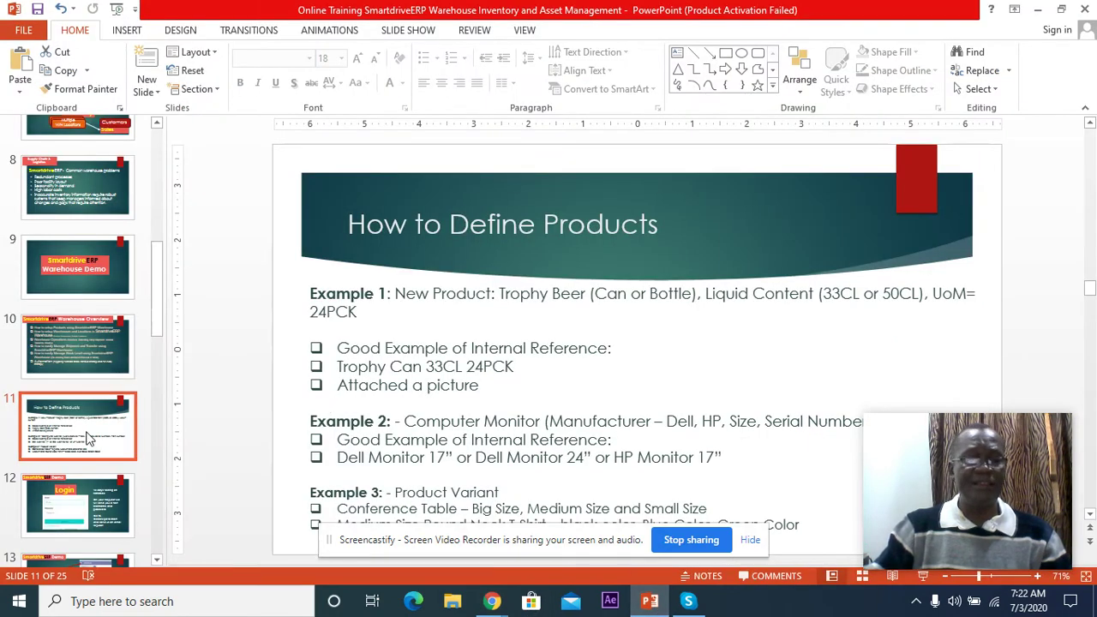
Step: Show slide 16, How to integrate Purchase Order with Inventory, then minimize PowerPoint
scroll(94, 429, down, 3)
scroll(93, 428, down, 6)
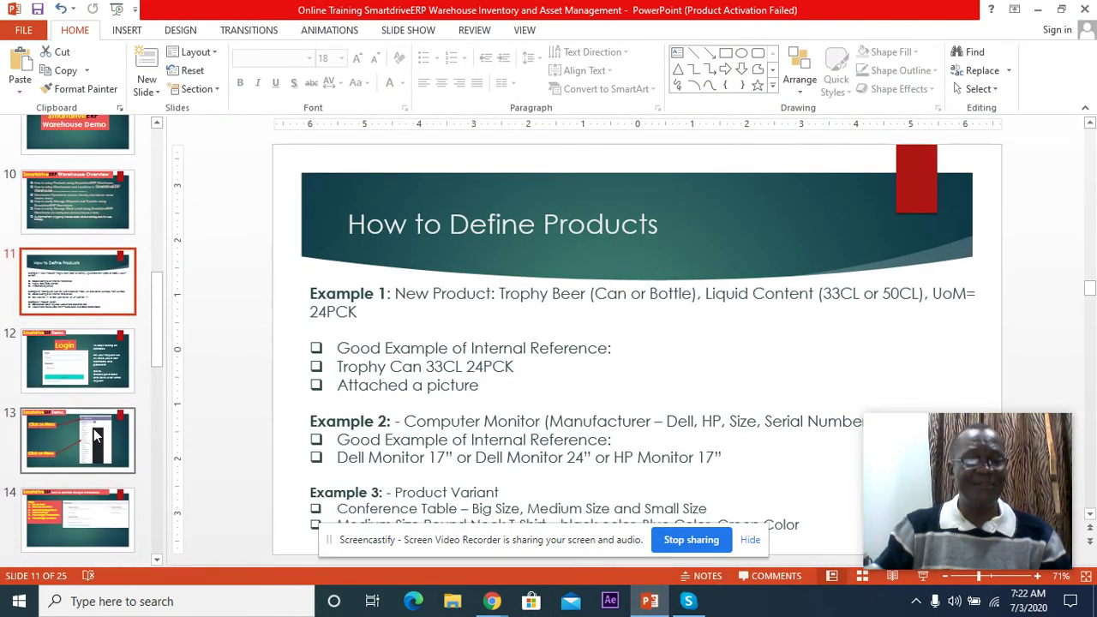
scroll(93, 396, down, 6)
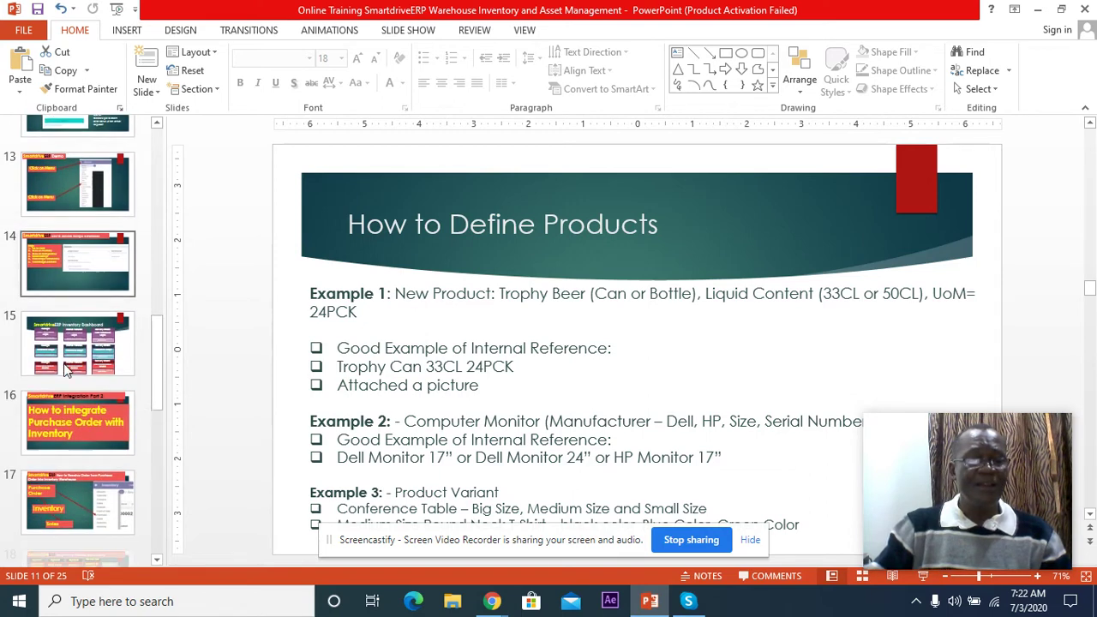
click(87, 287)
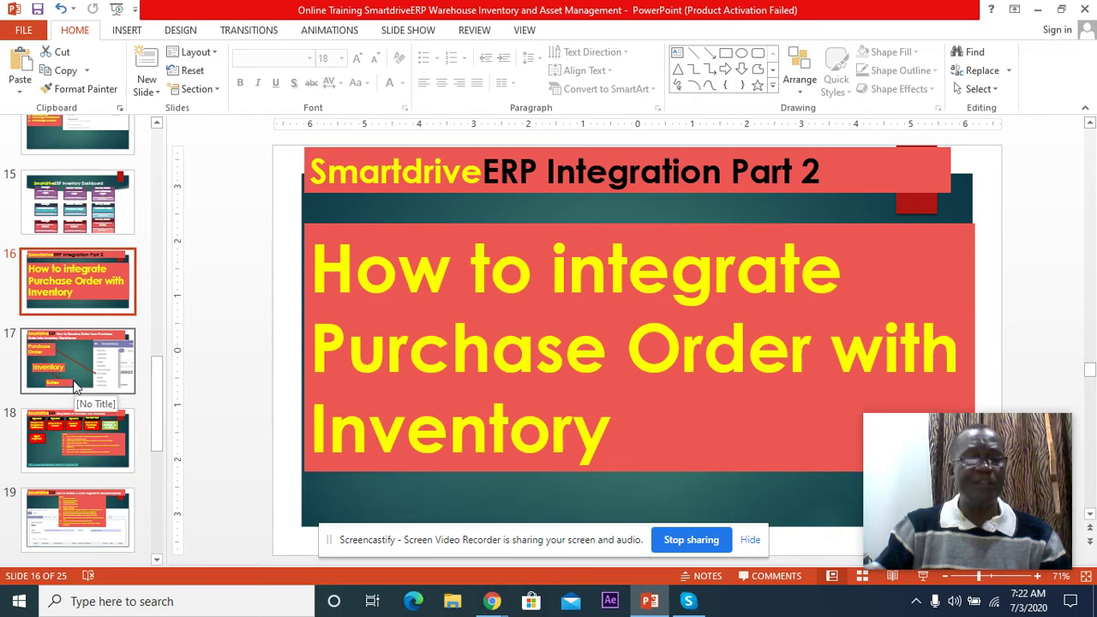
click(1039, 12)
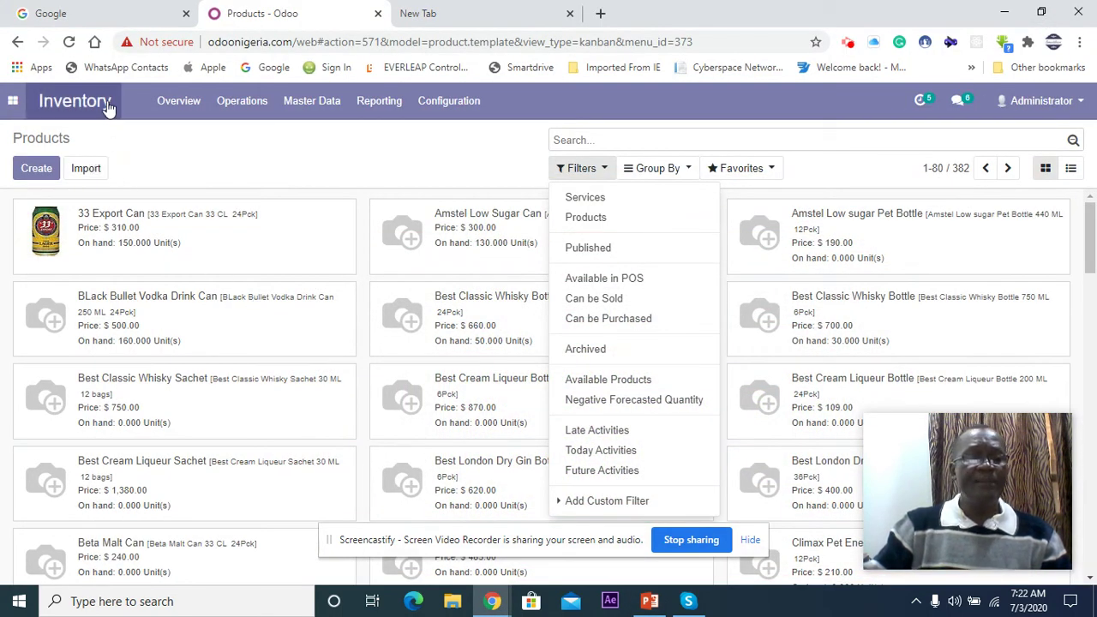
Step: Open the Inventory Overview and list the Smartdrive Ikeja Warehouse receipts
click(81, 106)
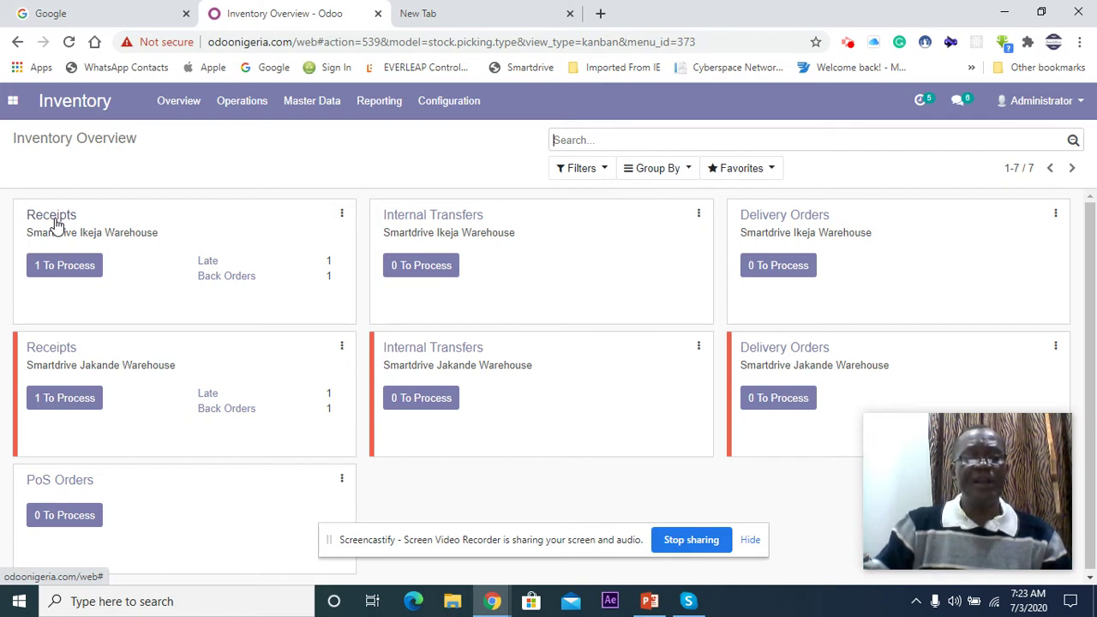
click(55, 224)
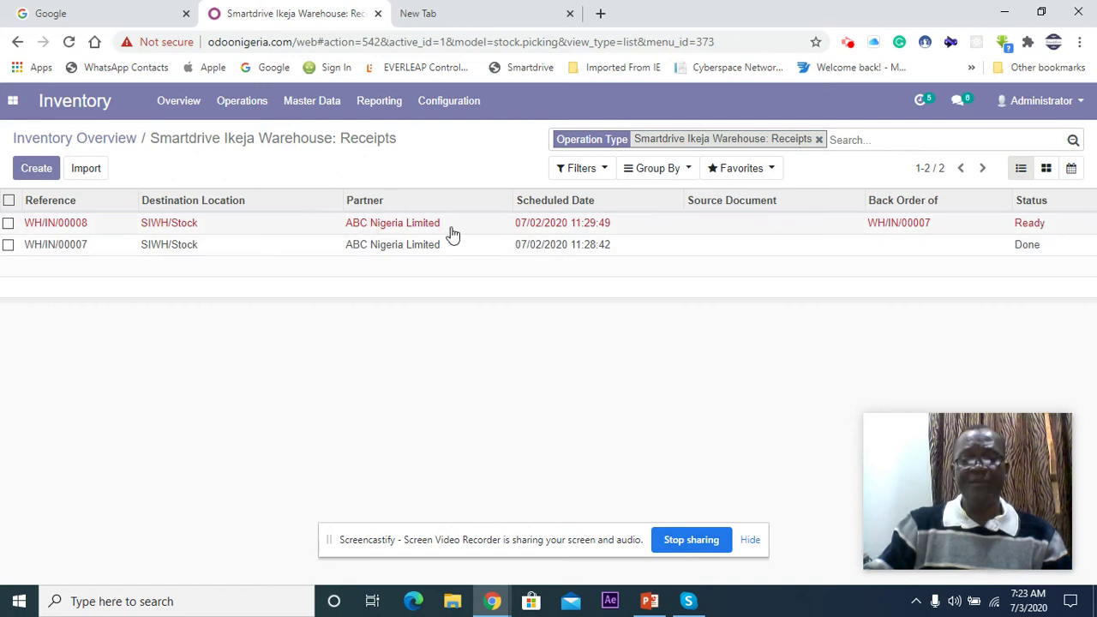
Step: Open receipt WH/IN/00008 and view detailed operations for its Black Bullet Vodka Drink Can line
click(193, 230)
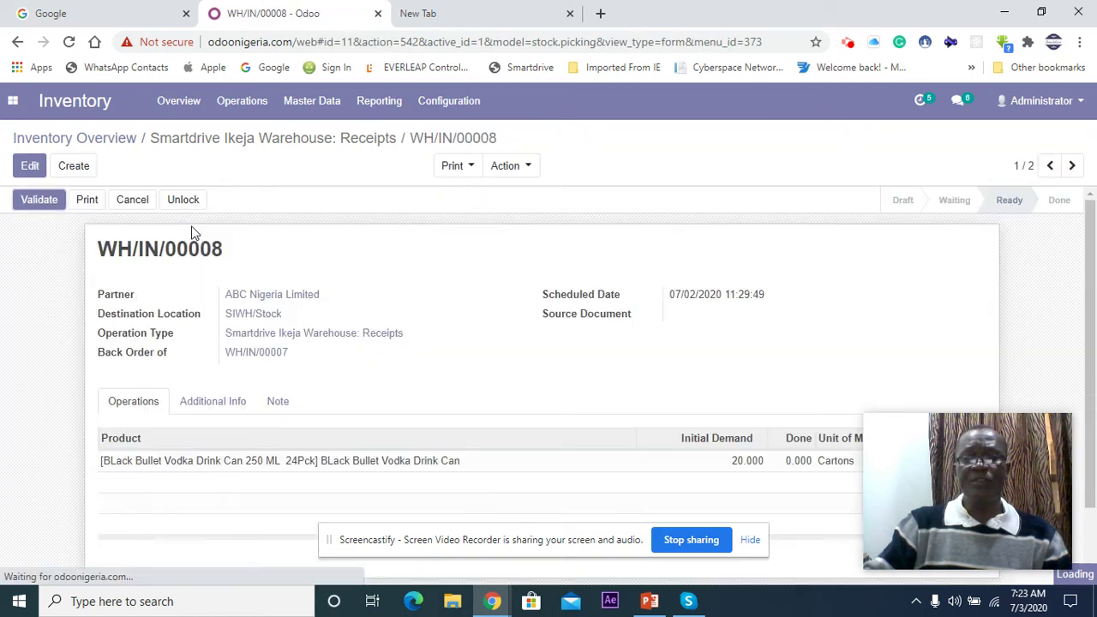
scroll(253, 342, down, 2)
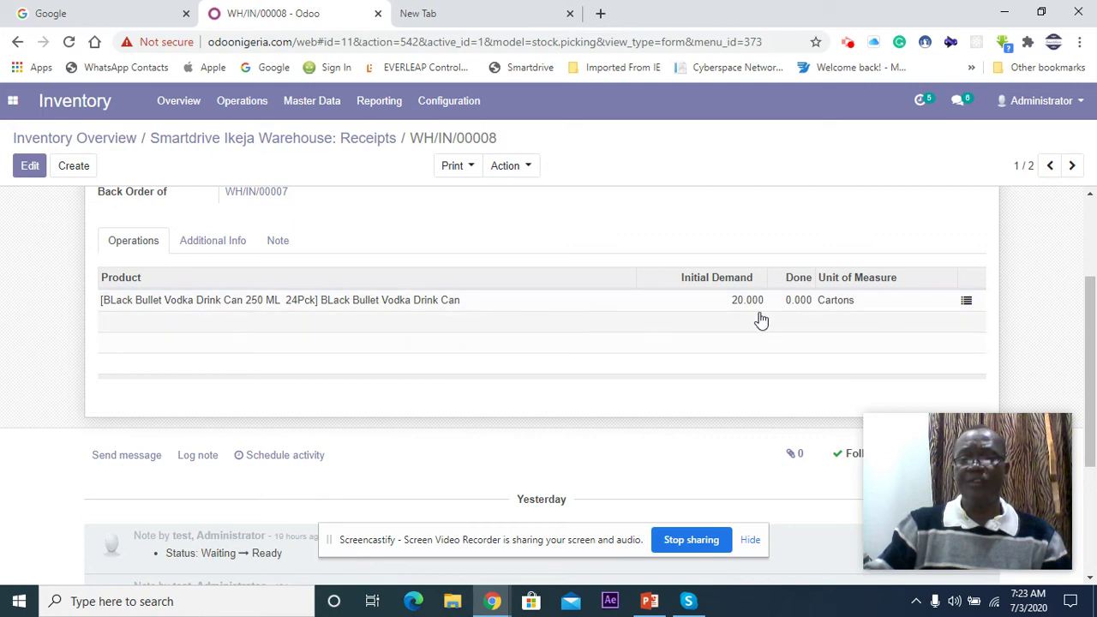
scroll(754, 319, up, 2)
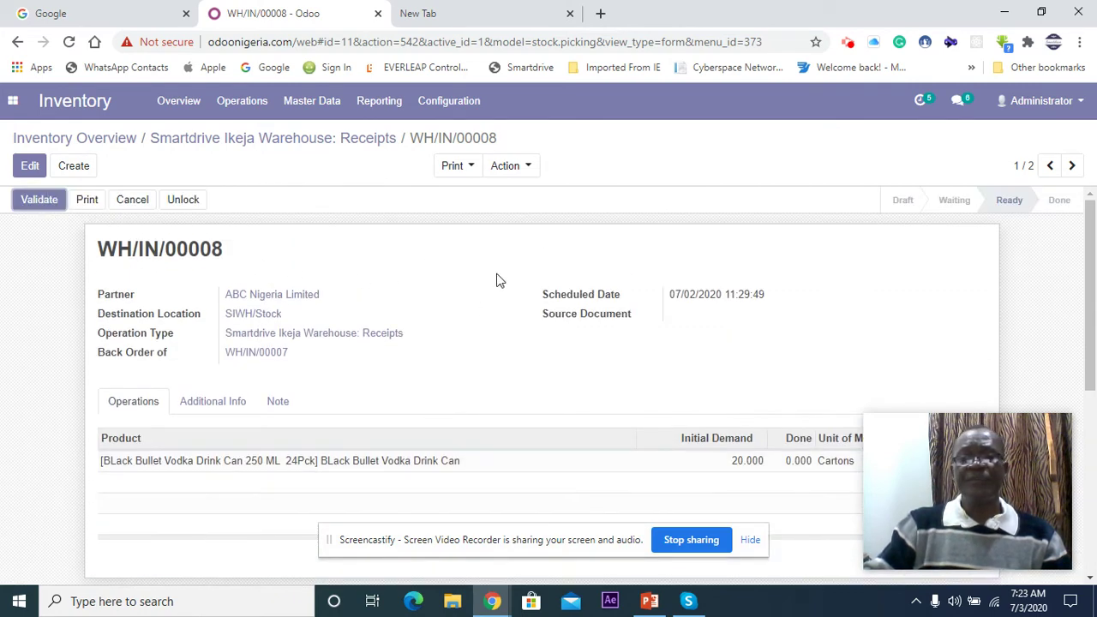
scroll(497, 280, down, 2)
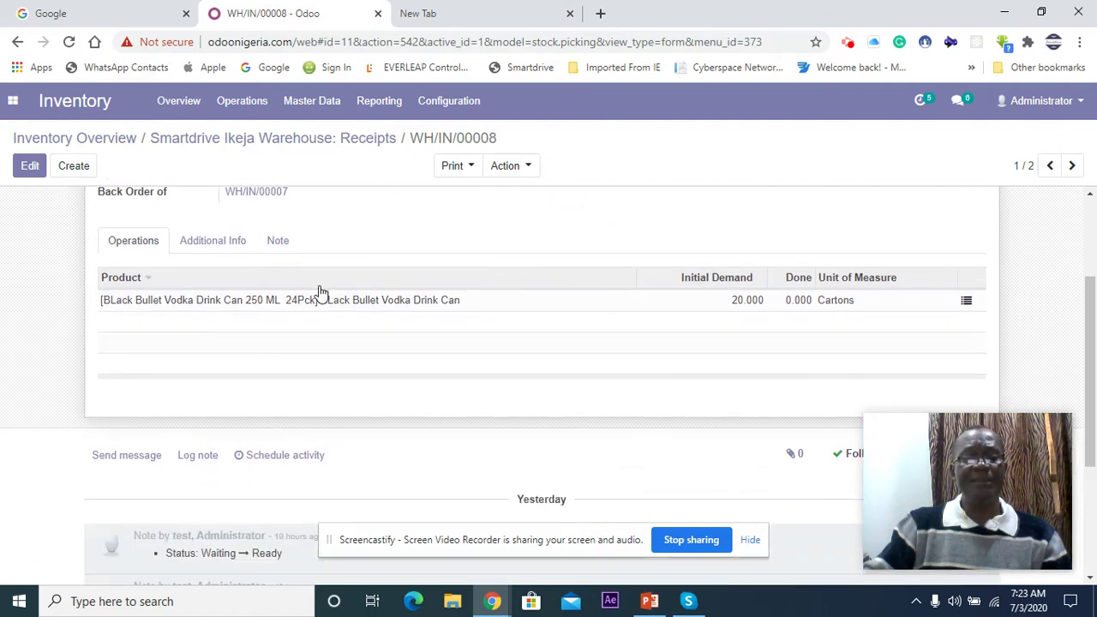
scroll(317, 303, up, 1)
scroll(317, 302, up, 2)
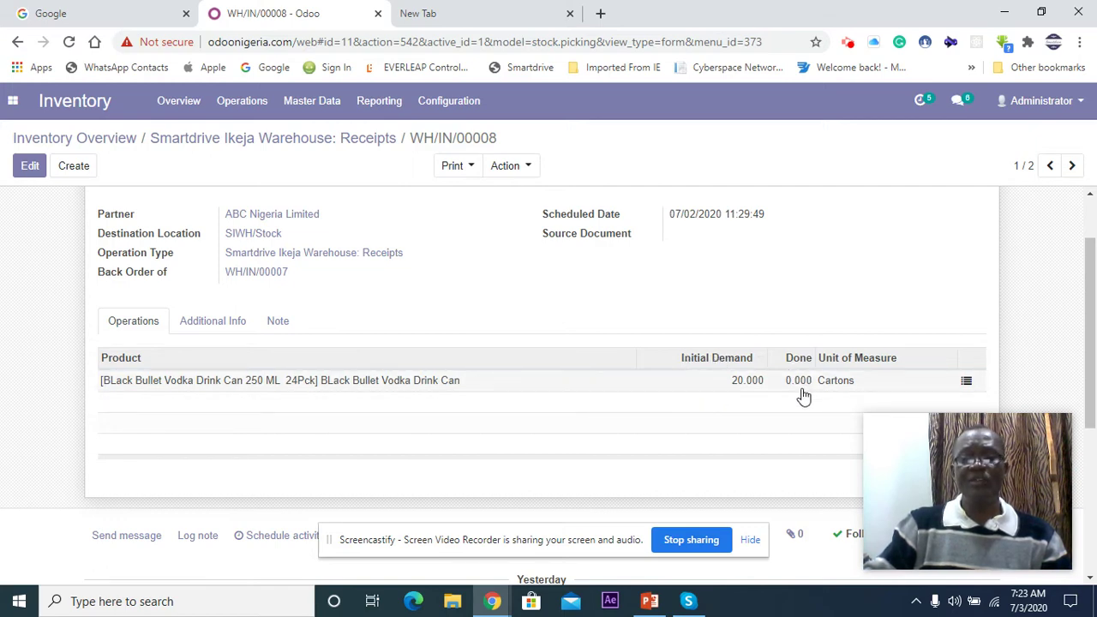
scroll(798, 390, down, 3)
scroll(798, 388, up, 5)
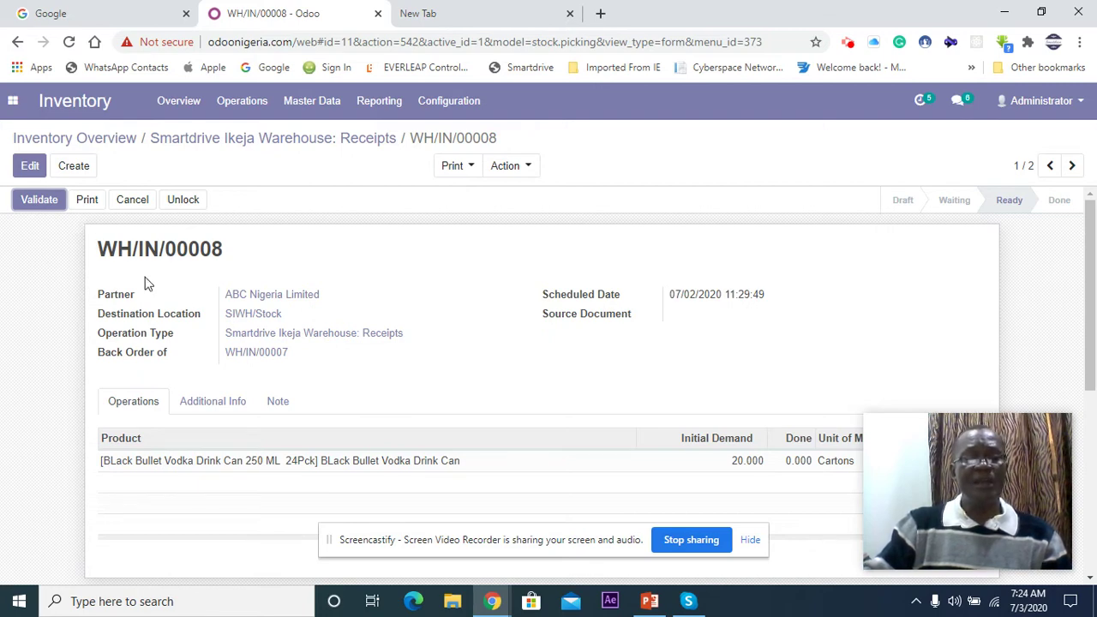
scroll(445, 380, down, 2)
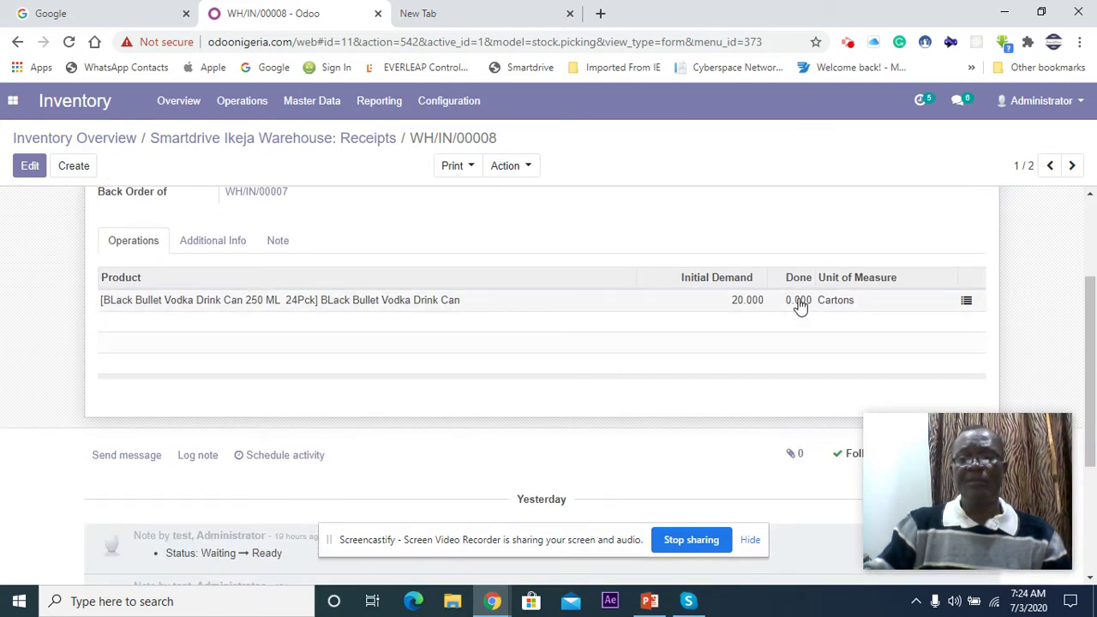
click(967, 305)
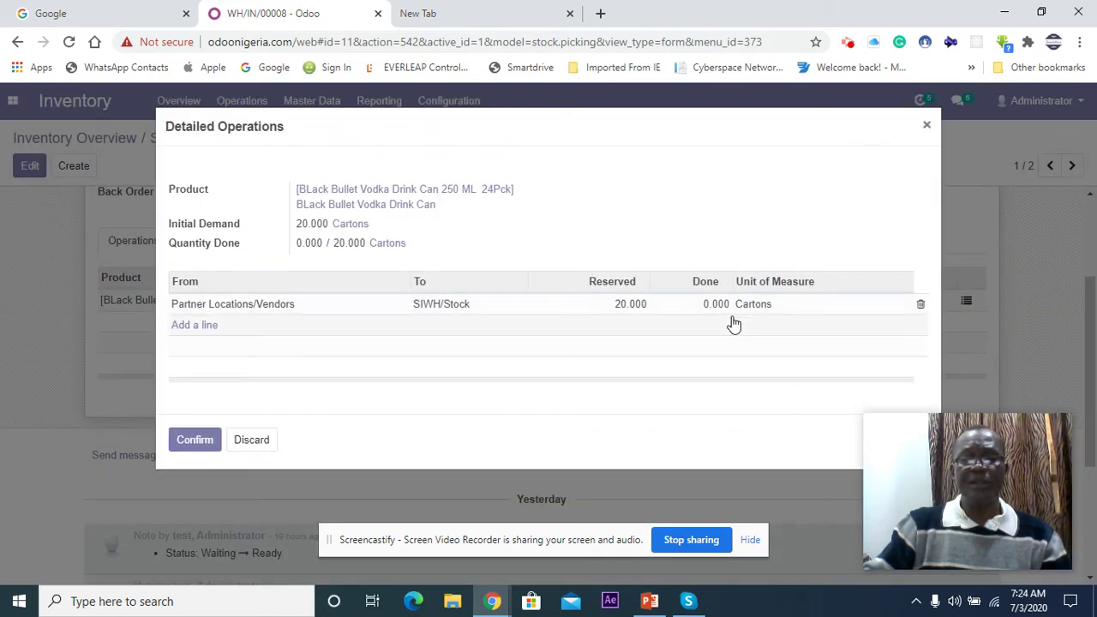
click(719, 305)
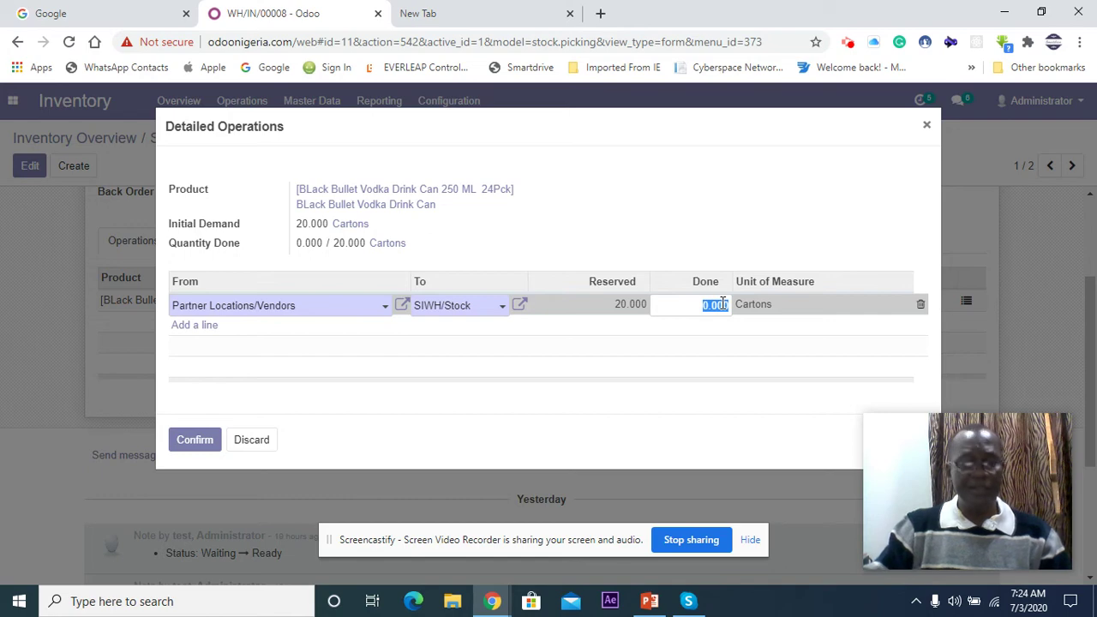
key(BackSpace)
text(10)
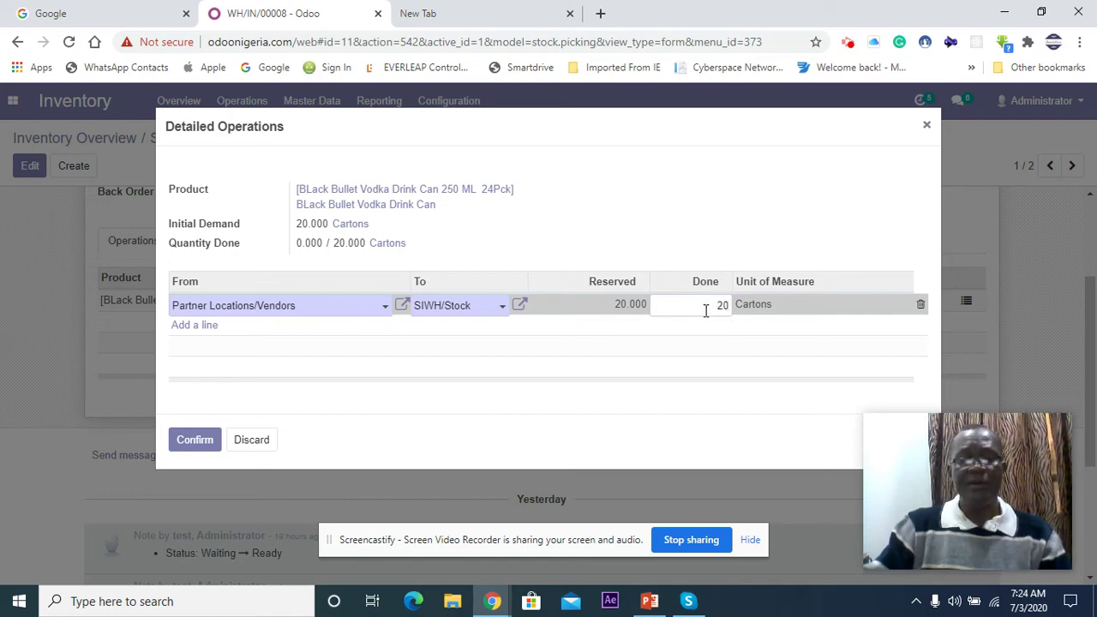
click(184, 440)
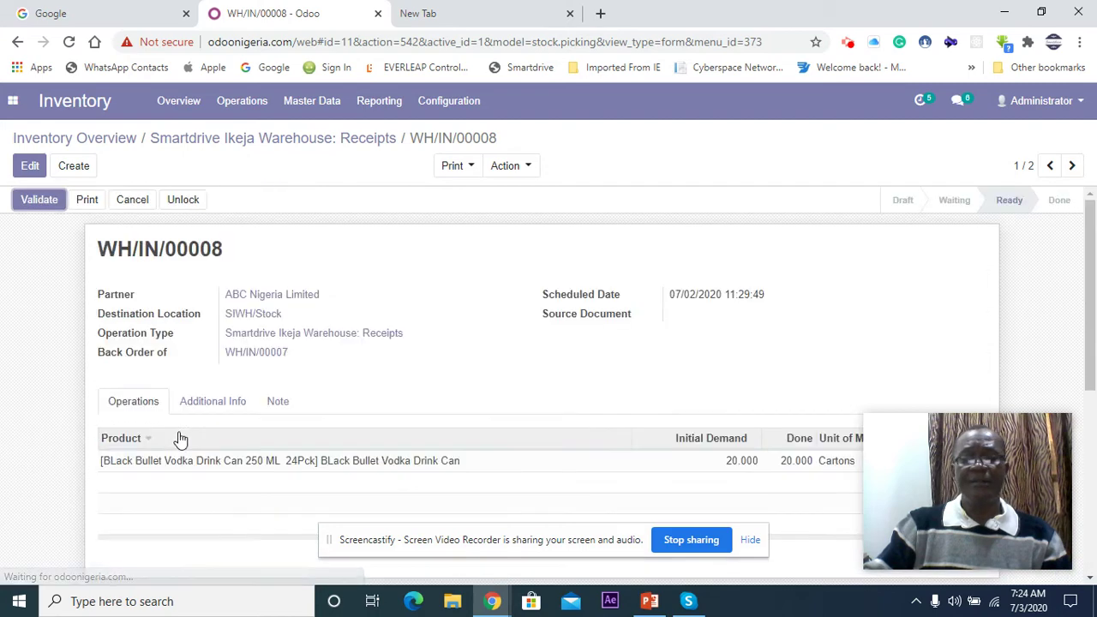
click(40, 204)
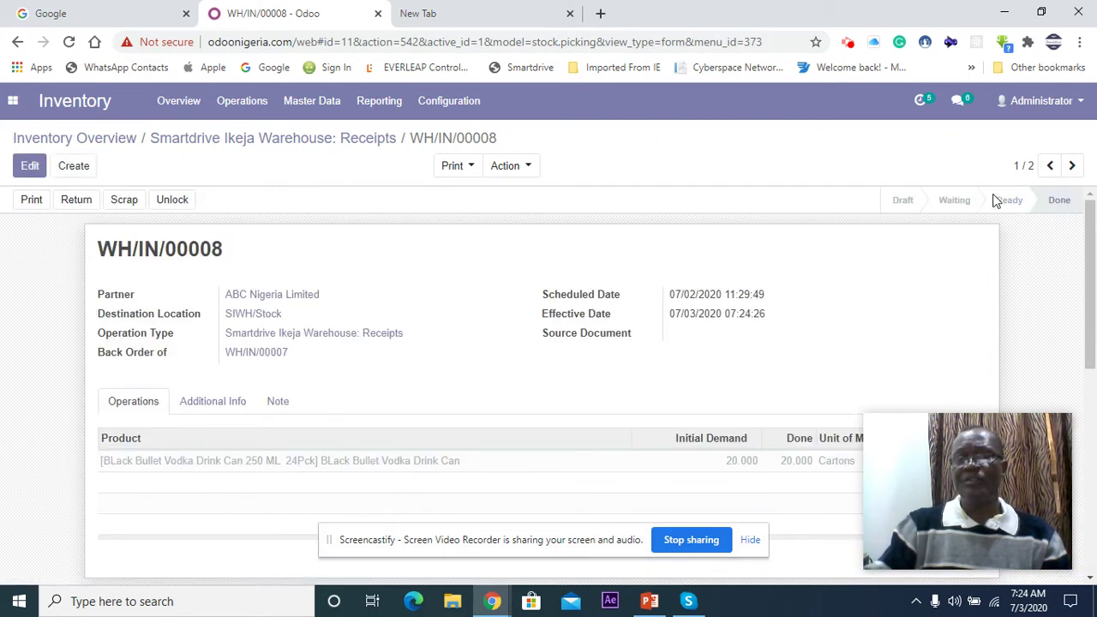
mouse_move(912, 208)
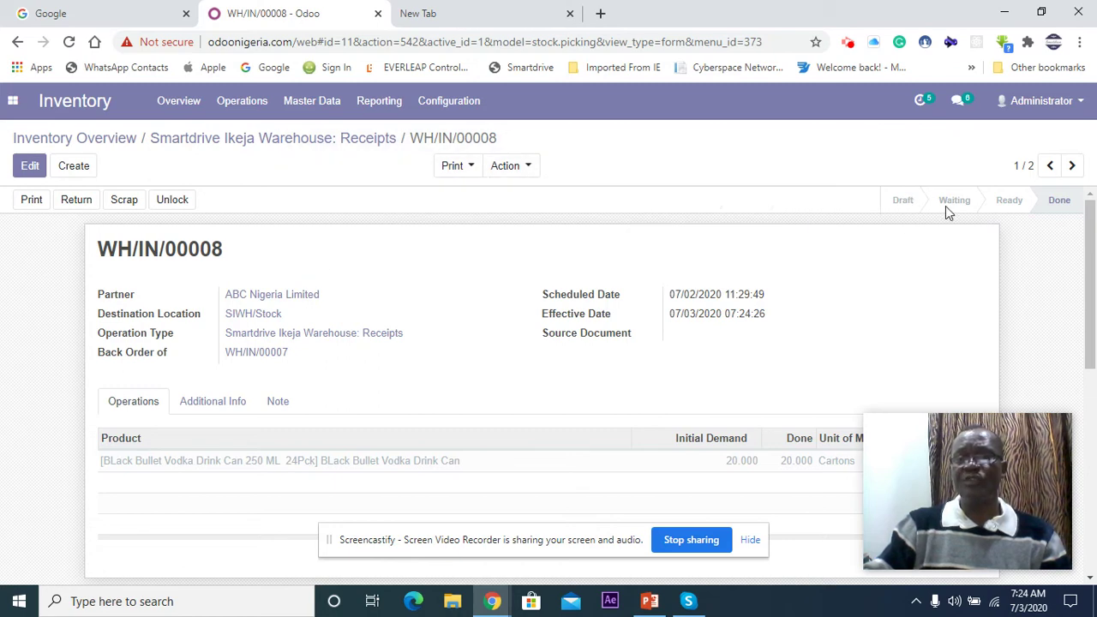
mouse_move(982, 201)
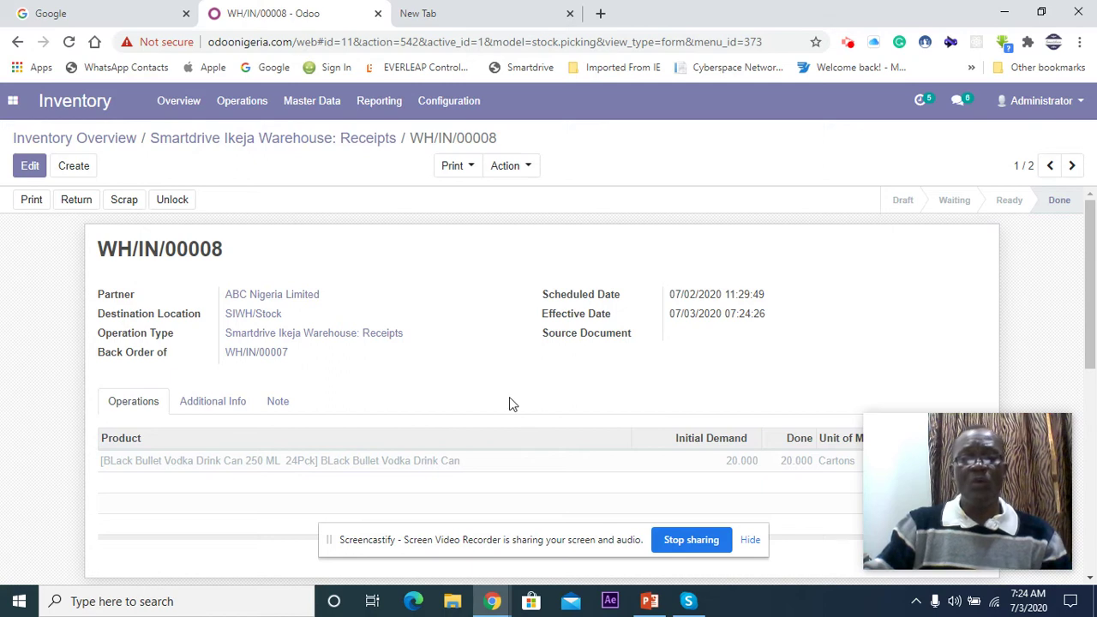
scroll(404, 352, down, 5)
scroll(406, 355, up, 3)
scroll(409, 357, down, 3)
scroll(408, 356, down, 1)
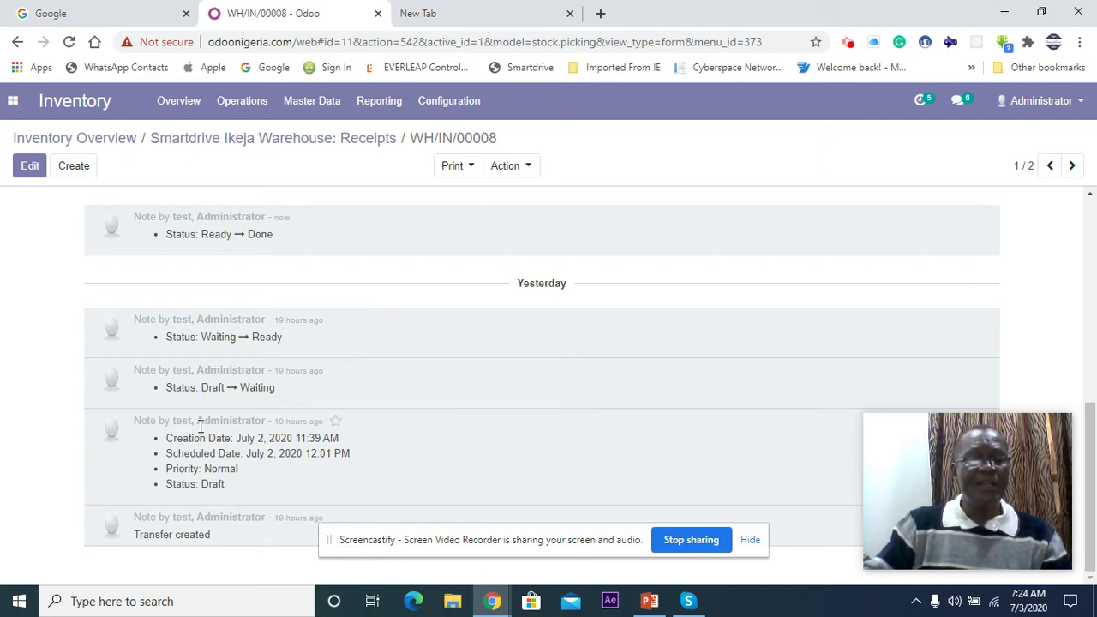
scroll(200, 426, up, 1)
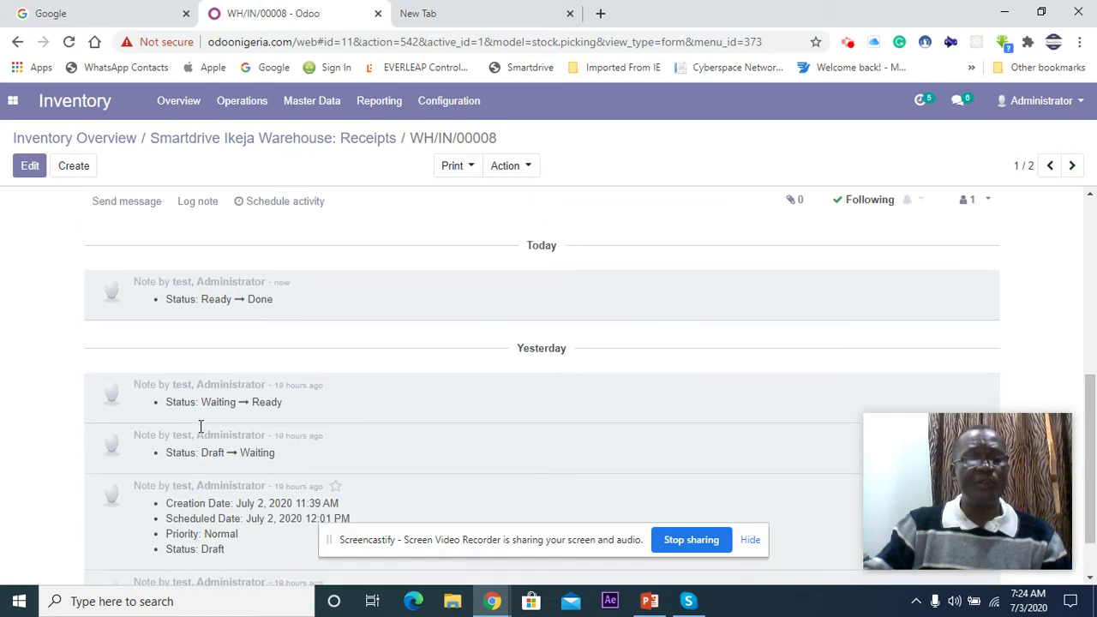
scroll(207, 376, up, 3)
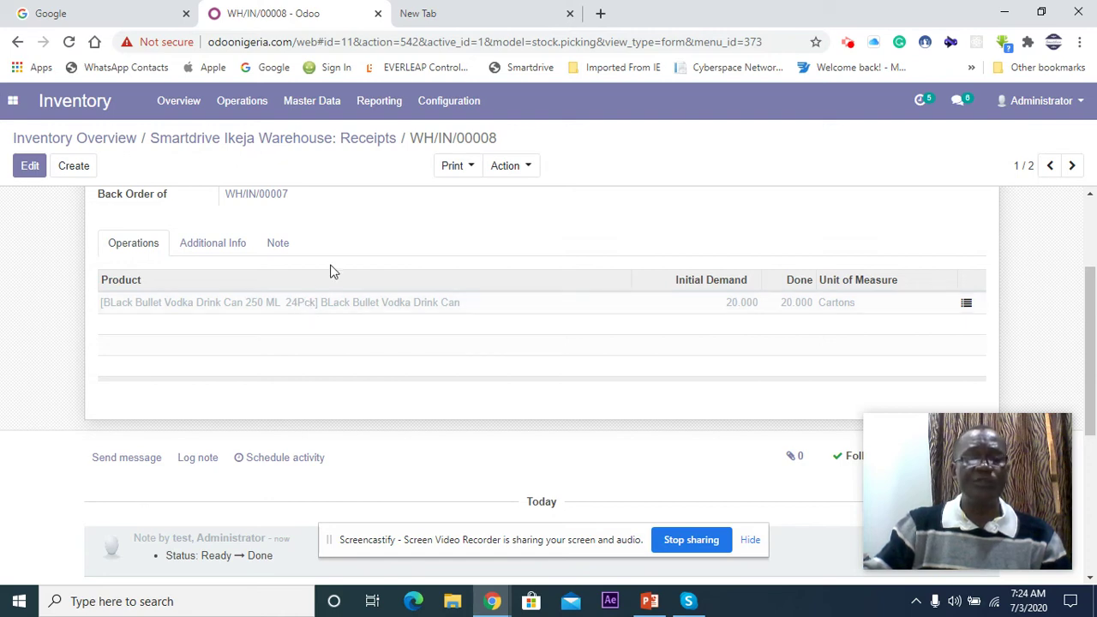
Step: Begin deleting receipt WH/IN/00008, cancel to keep it, and go back to Inventory Overview
click(526, 168)
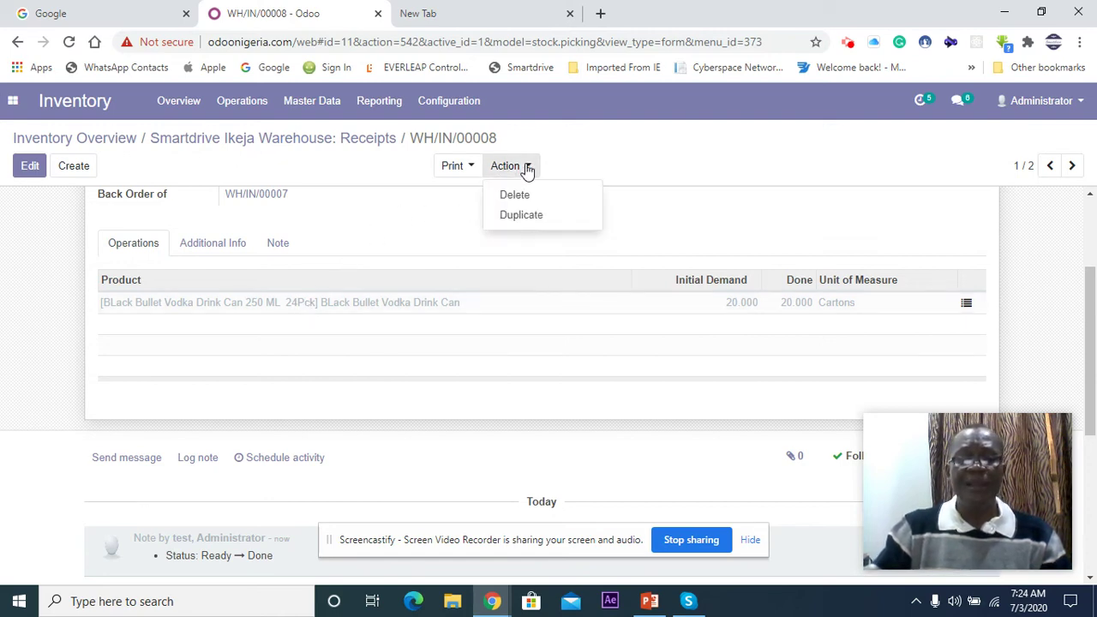
click(520, 196)
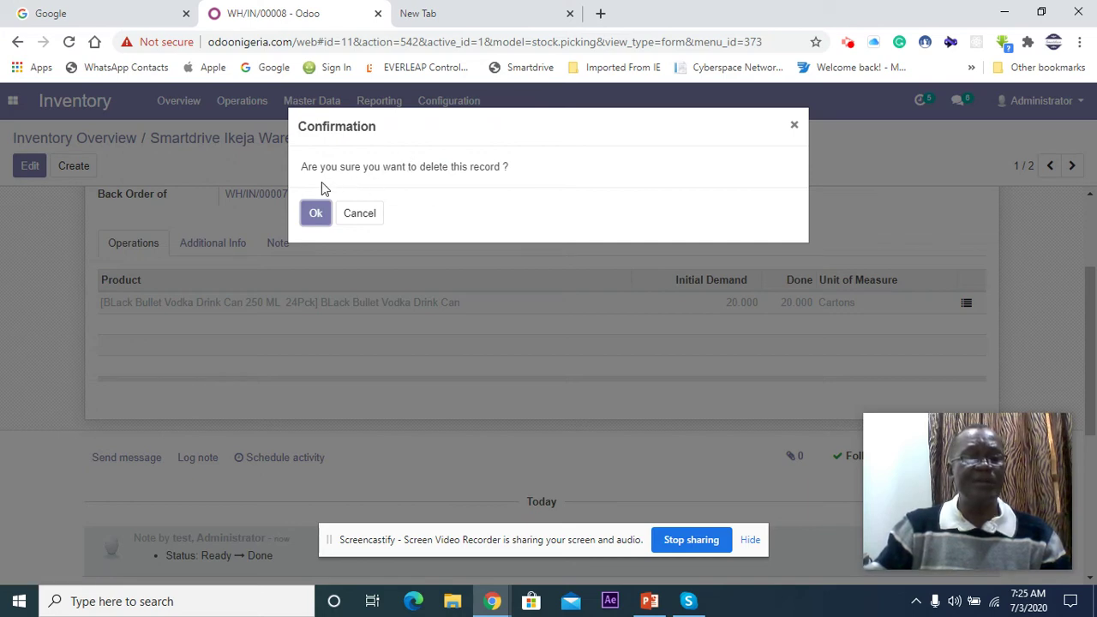
click(359, 216)
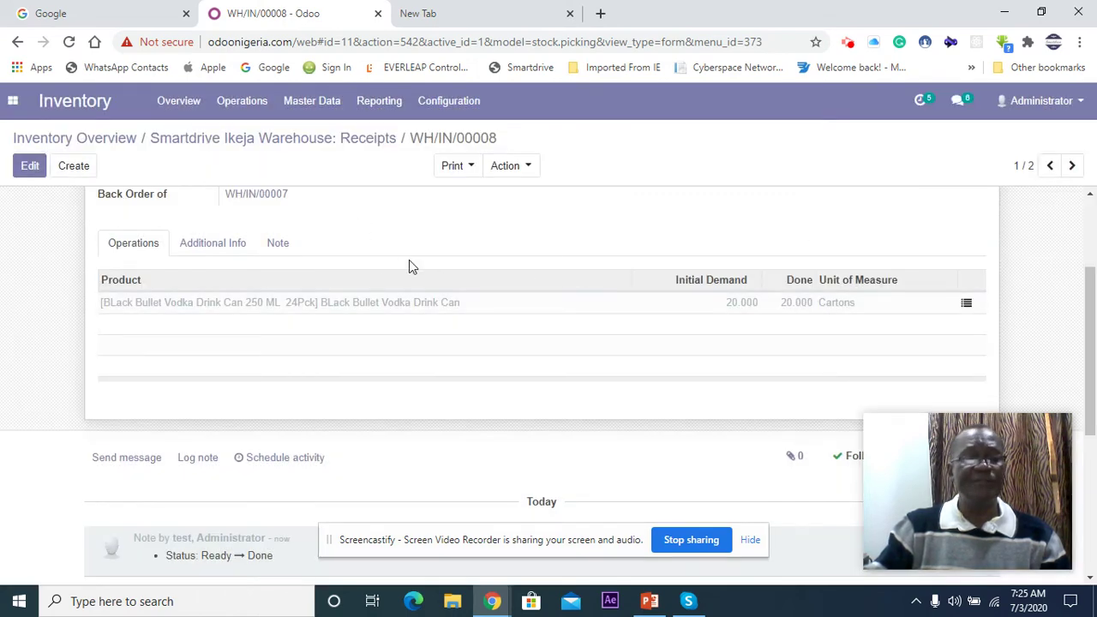
click(51, 111)
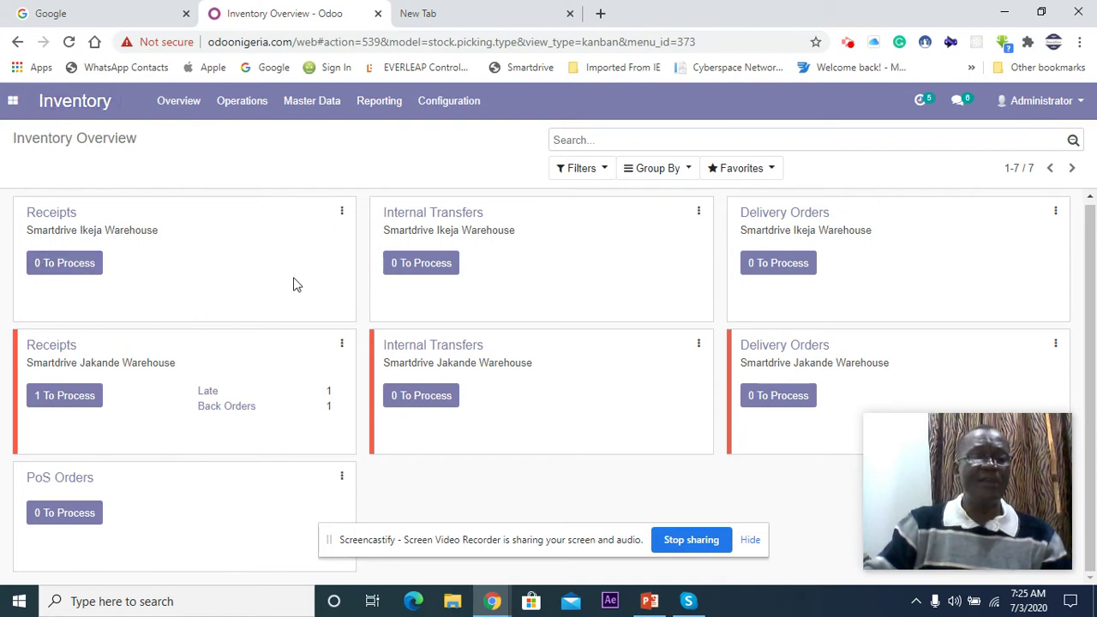
click(51, 218)
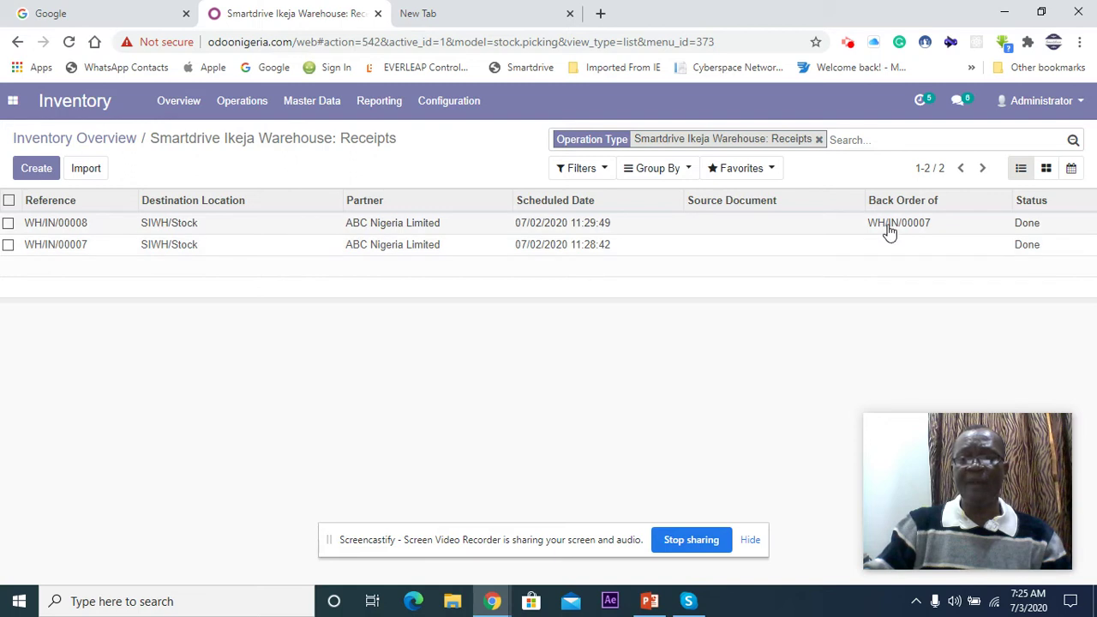
click(168, 247)
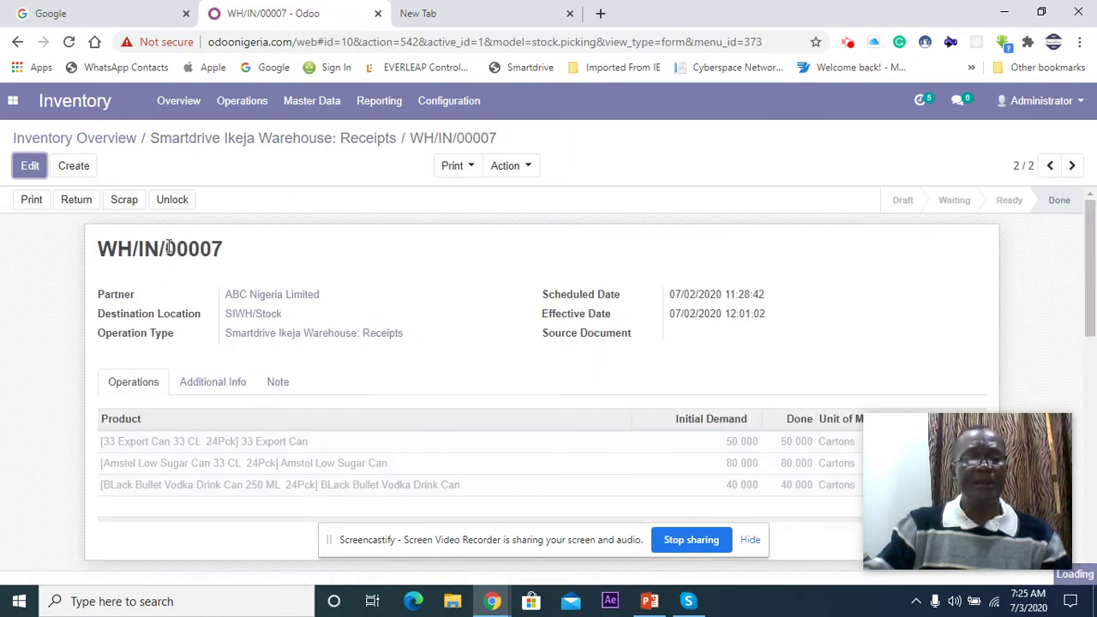
scroll(292, 345, down, 2)
scroll(293, 345, up, 2)
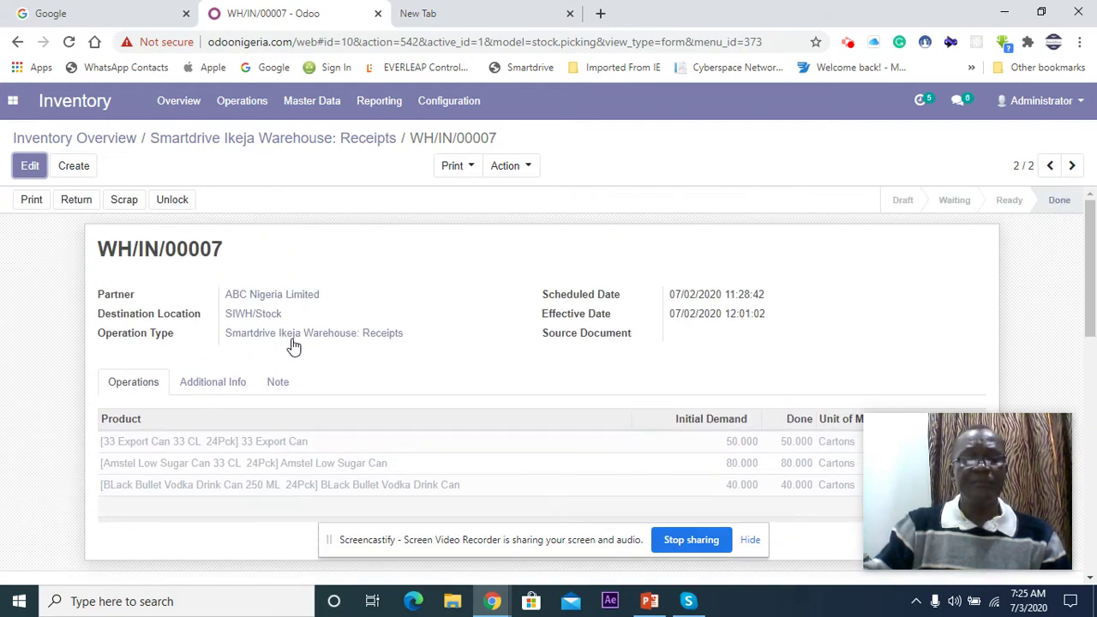
scroll(293, 345, down, 2)
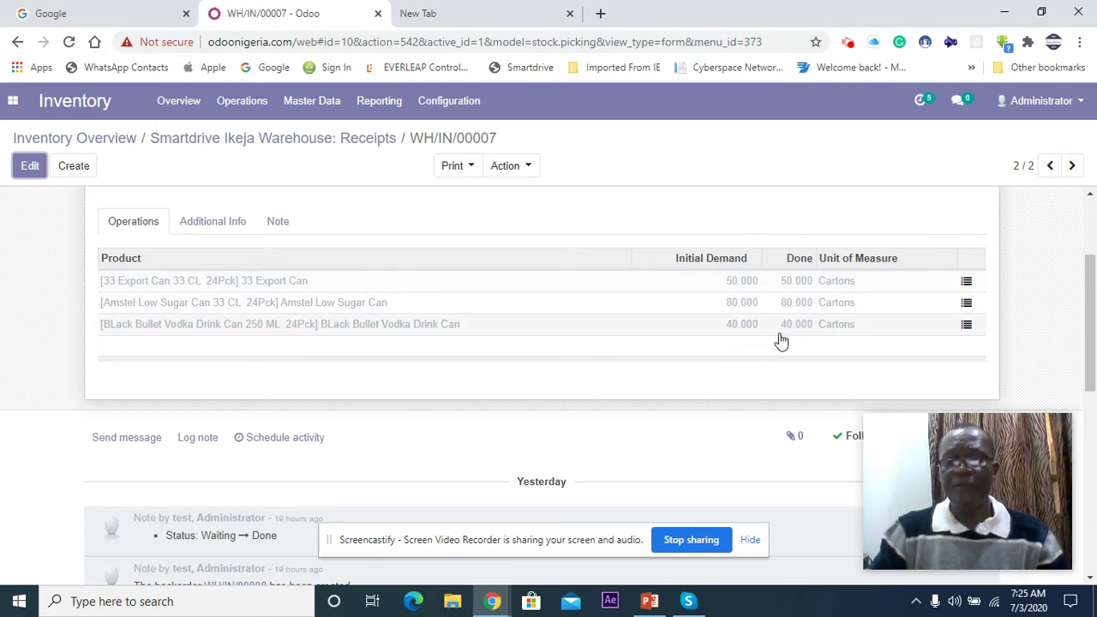
scroll(758, 340, up, 2)
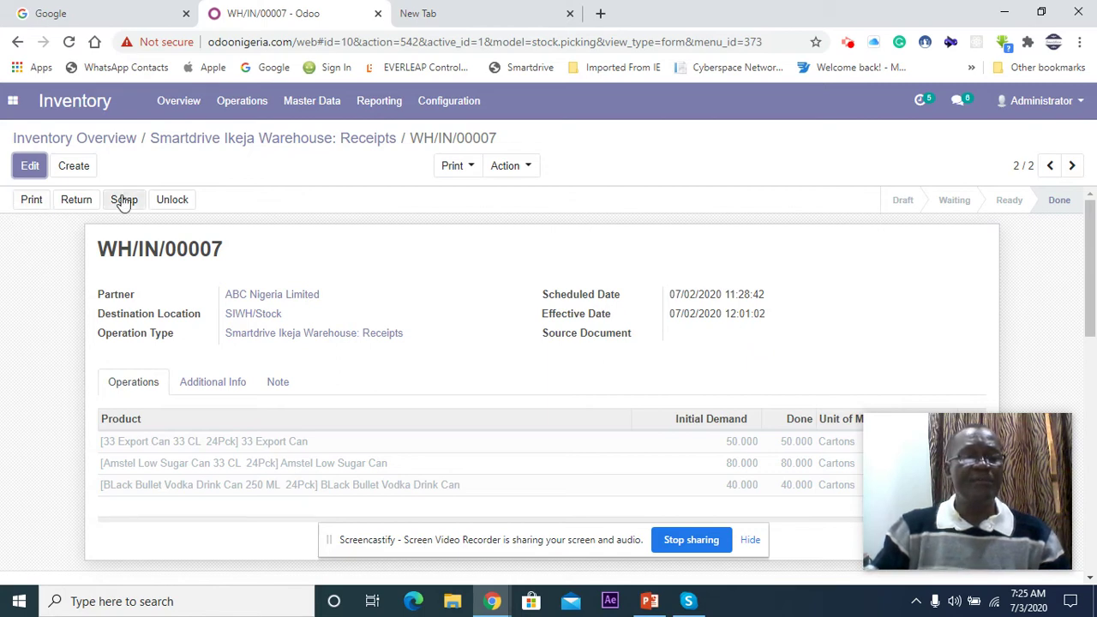
click(75, 107)
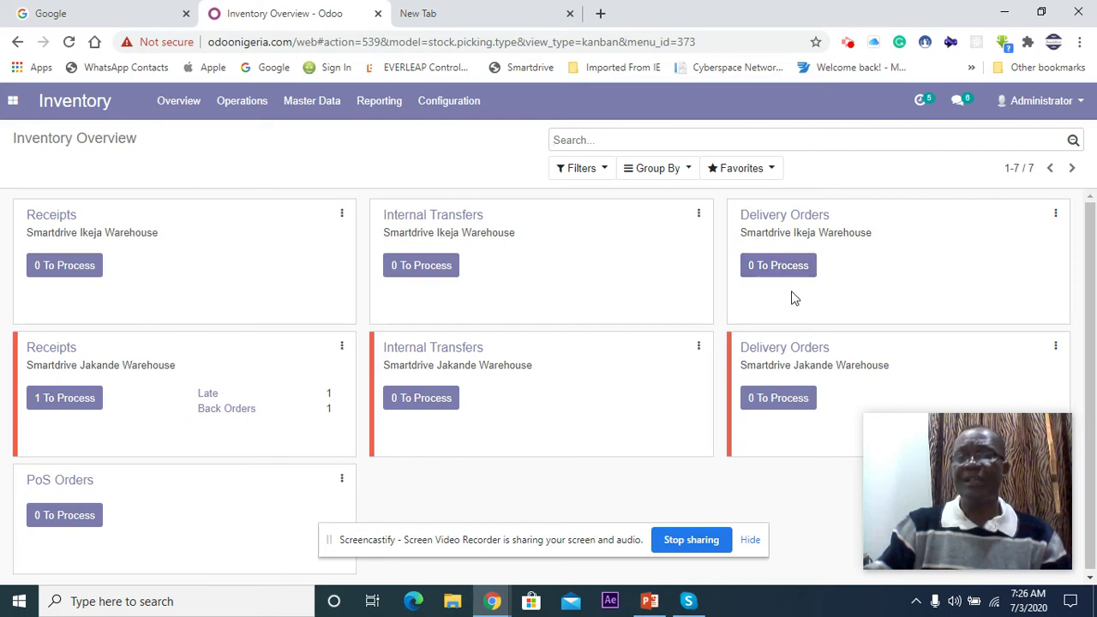
Step: Switch to the Purchase app and create a blank Request for Quotation
click(13, 103)
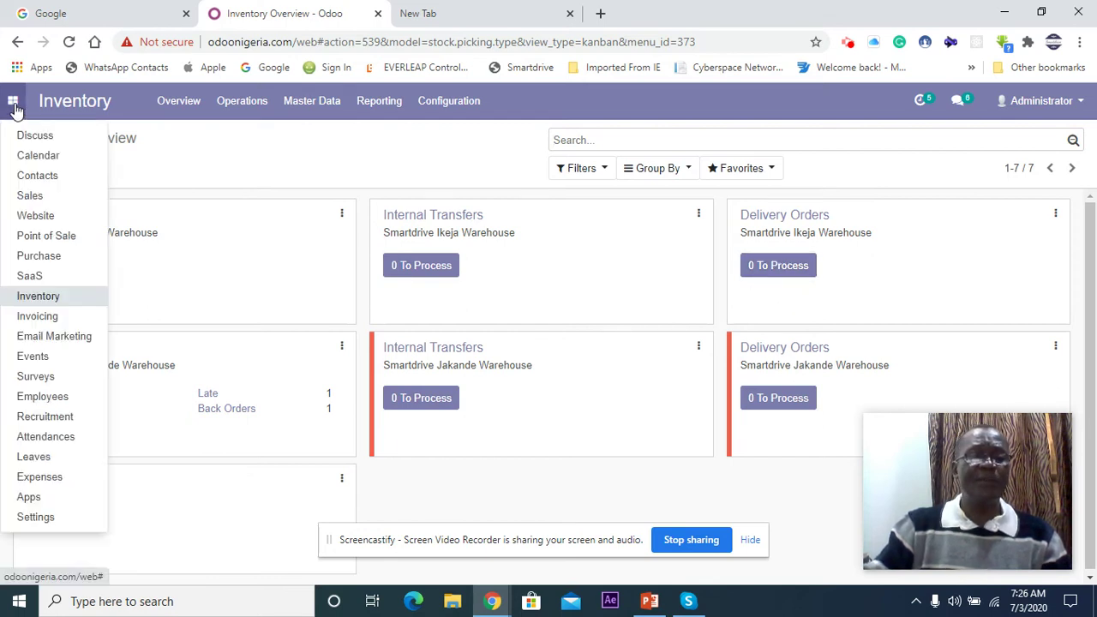
click(24, 251)
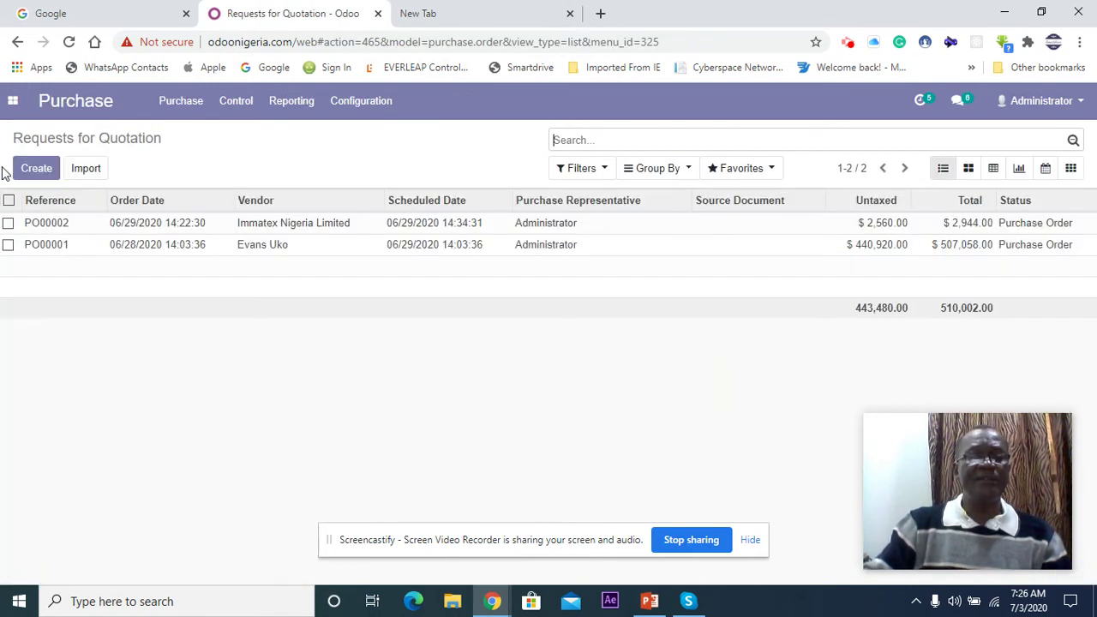
click(16, 102)
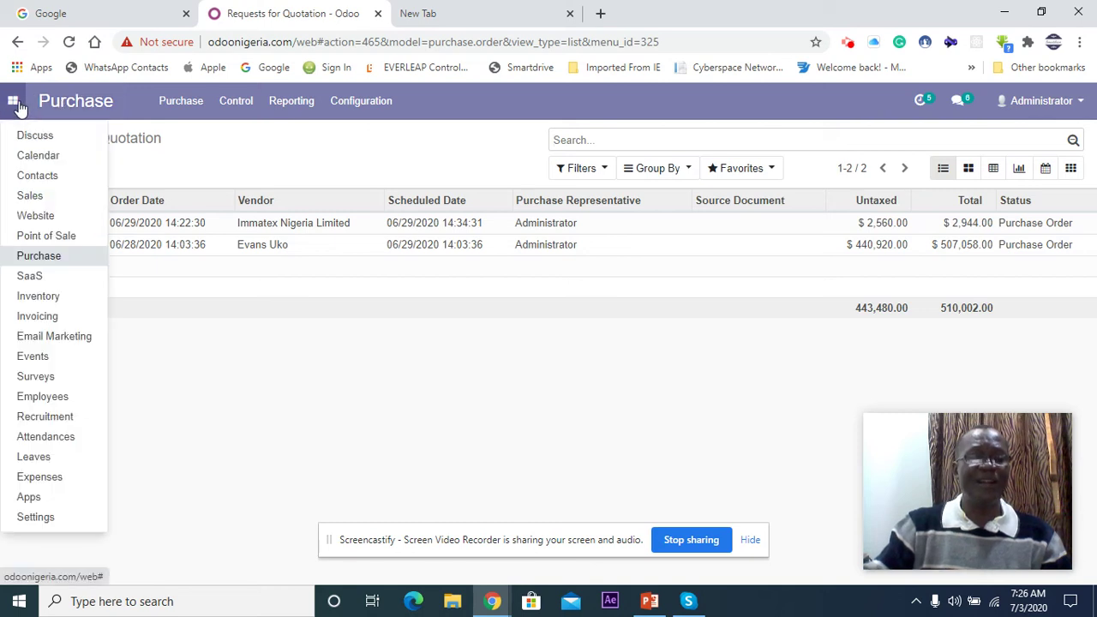
click(23, 259)
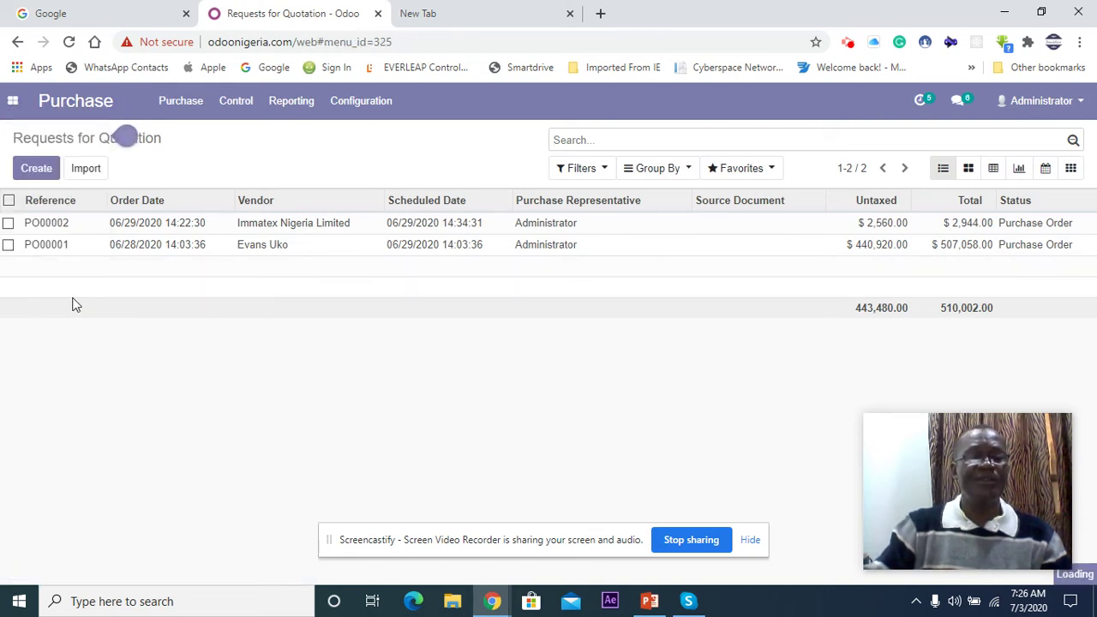
click(37, 170)
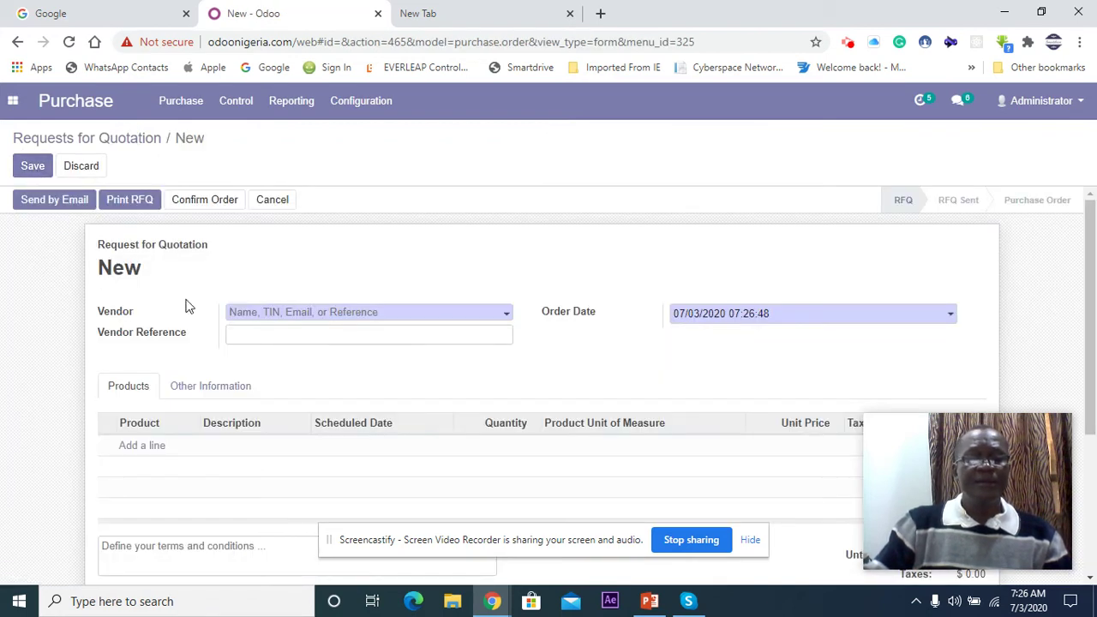
Step: Choose Immatex Nigeria Limited as the RFQ vendor and add an empty product line
scroll(139, 356, down, 1)
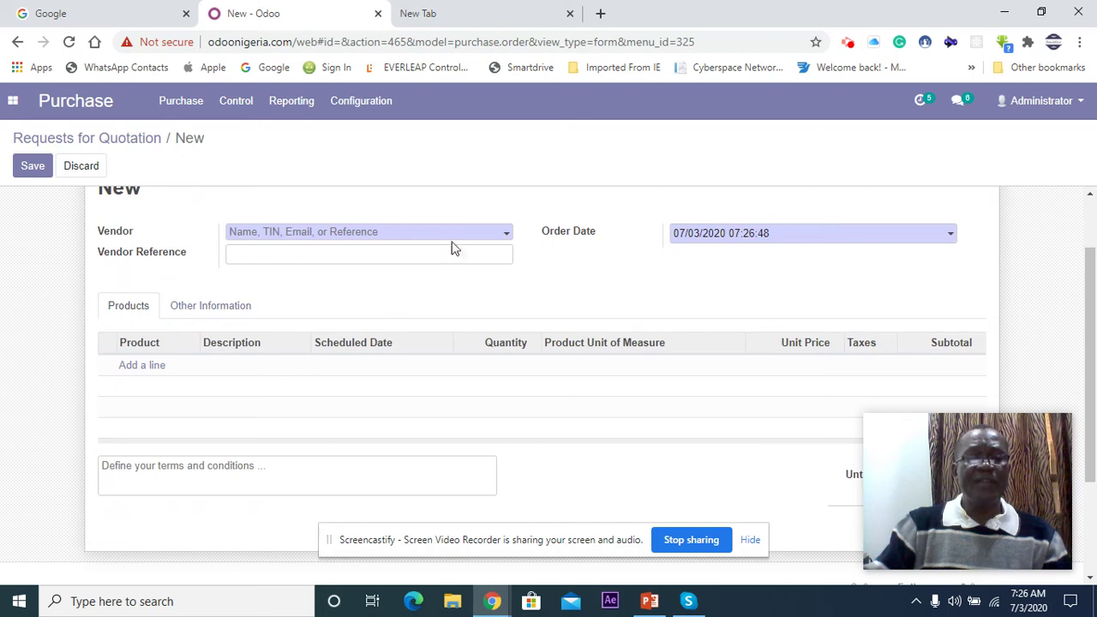
click(505, 235)
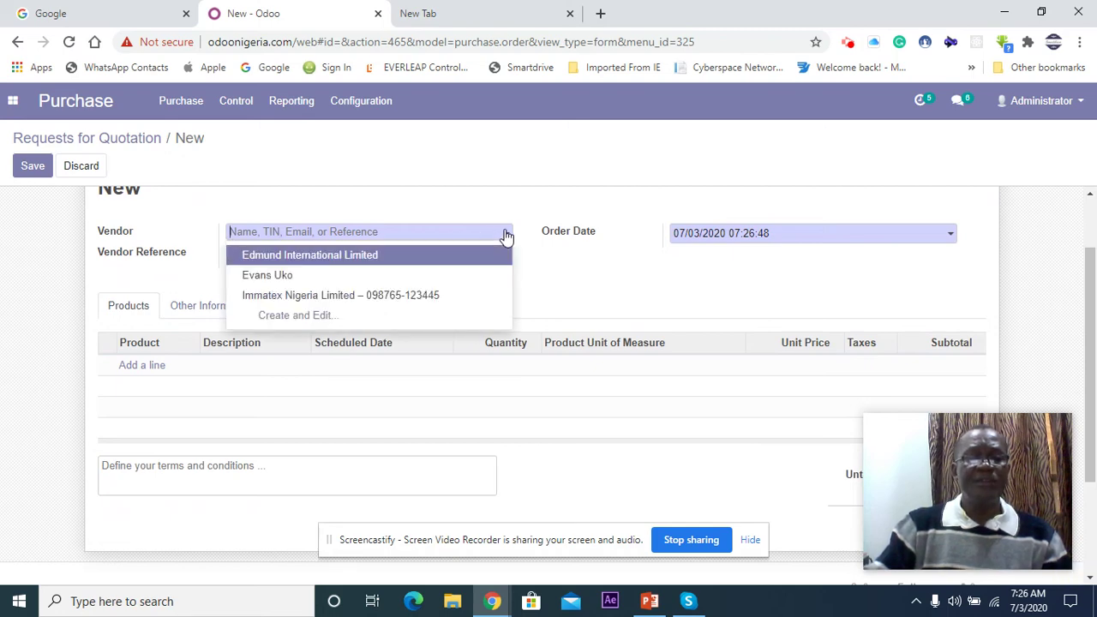
click(428, 295)
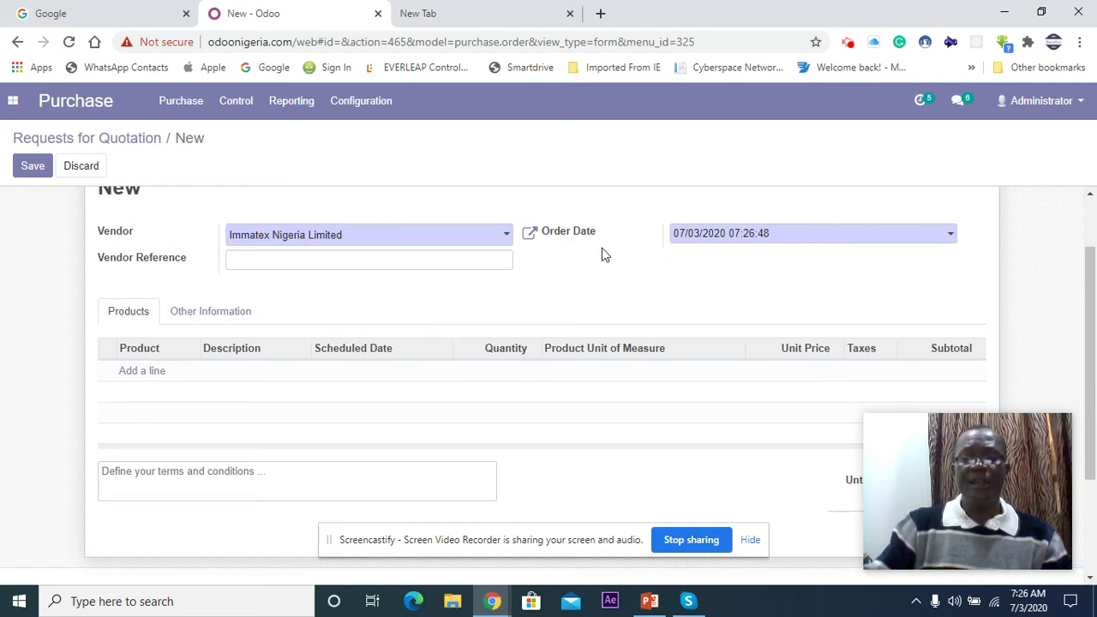
click(130, 377)
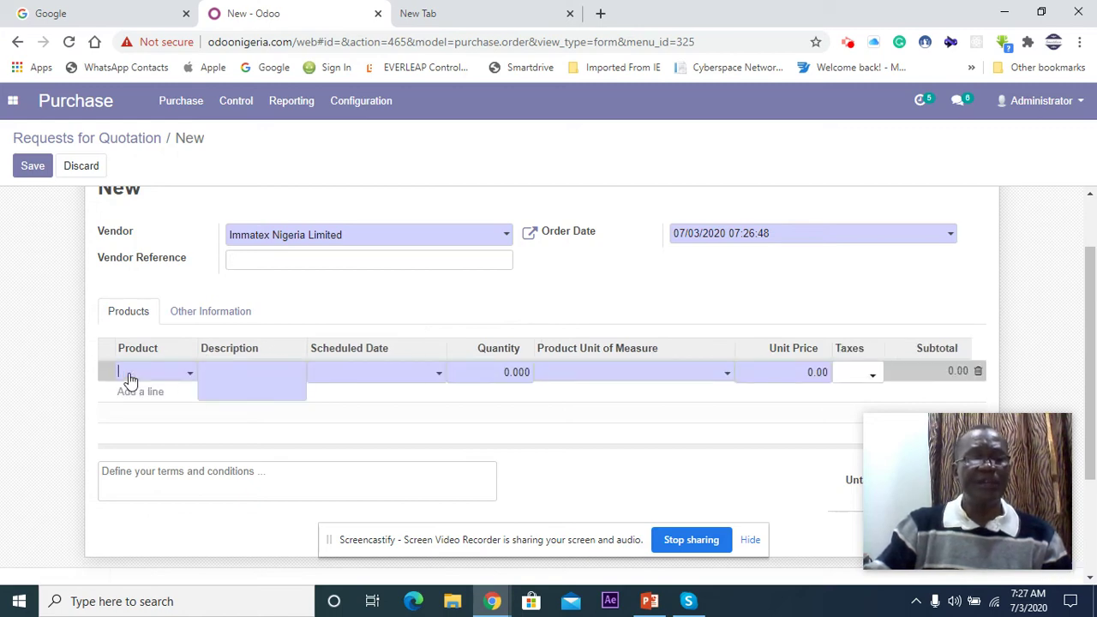
click(191, 380)
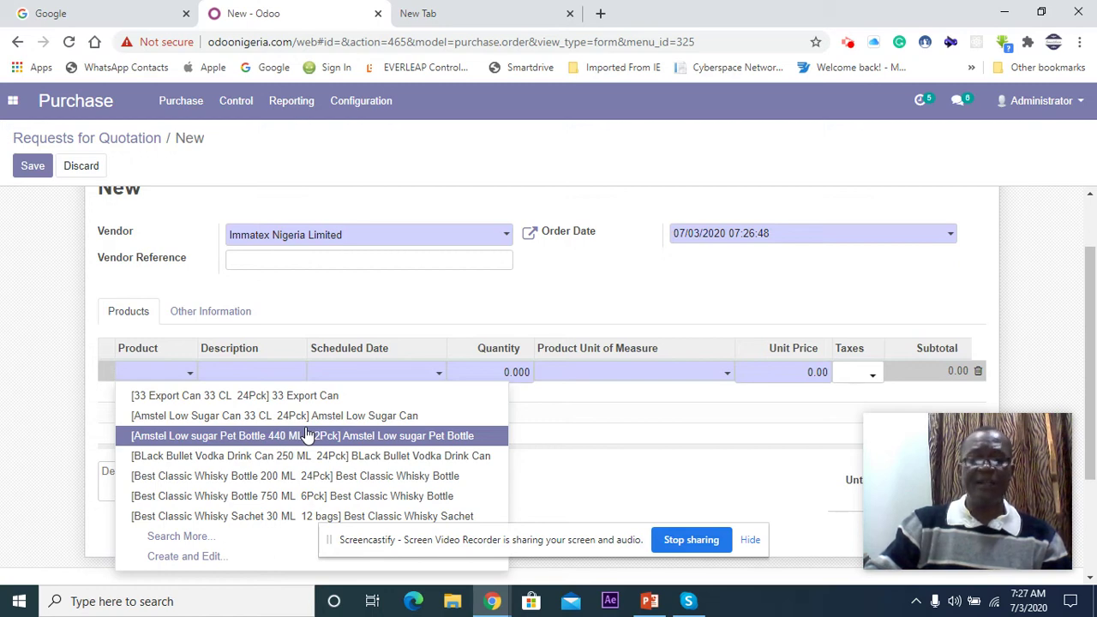
Step: Choose 33 Export Can 33 CL 24Pck as the line's product and edit its quantity
click(276, 396)
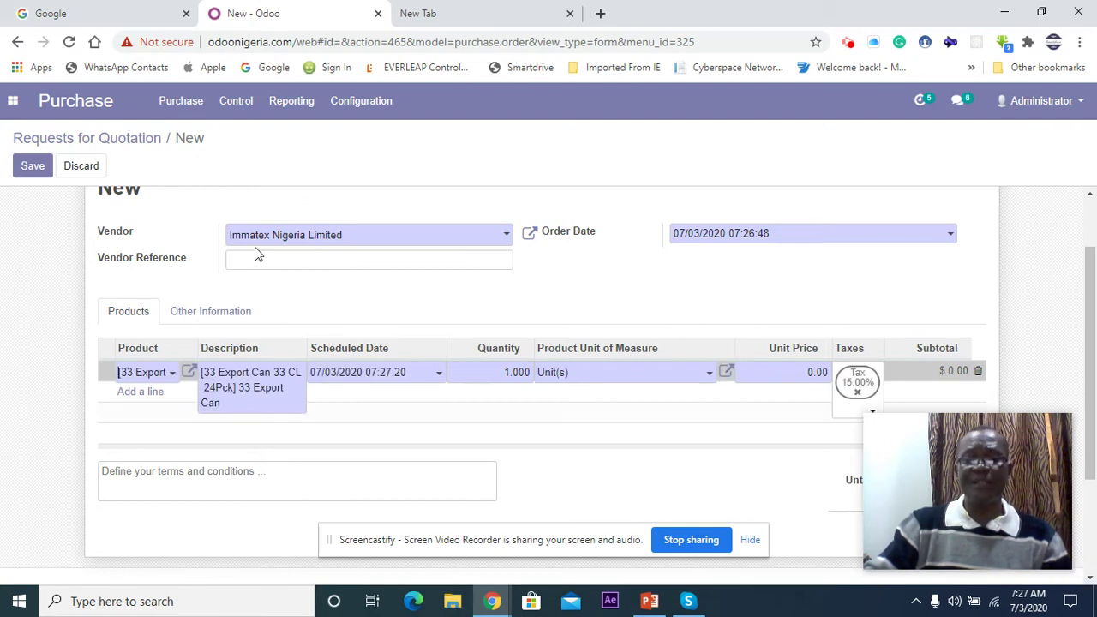
click(520, 375)
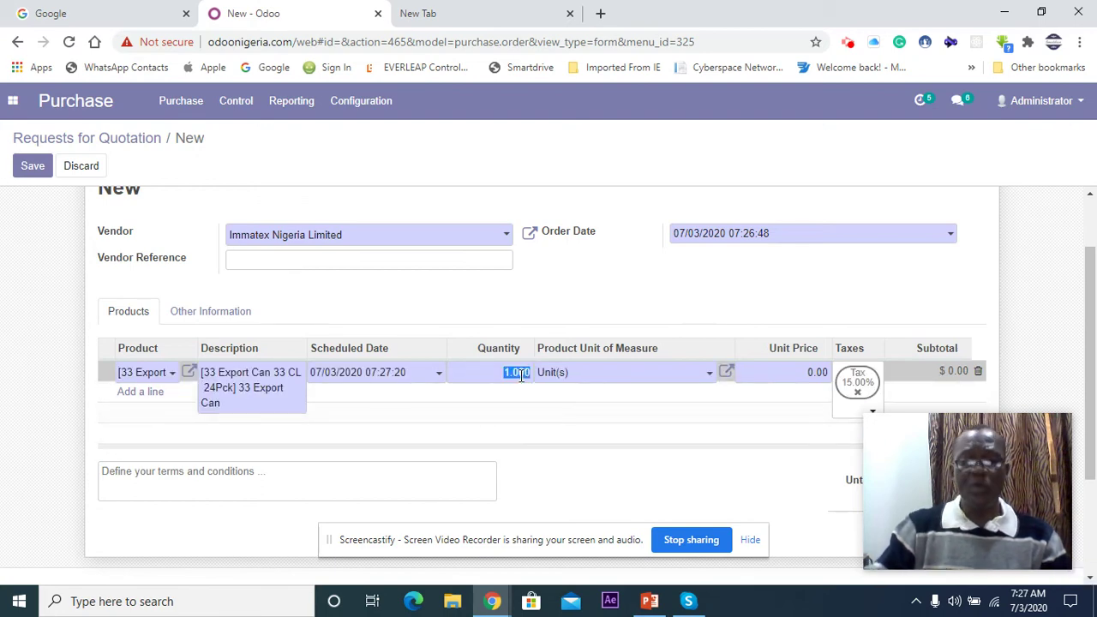
text(4)
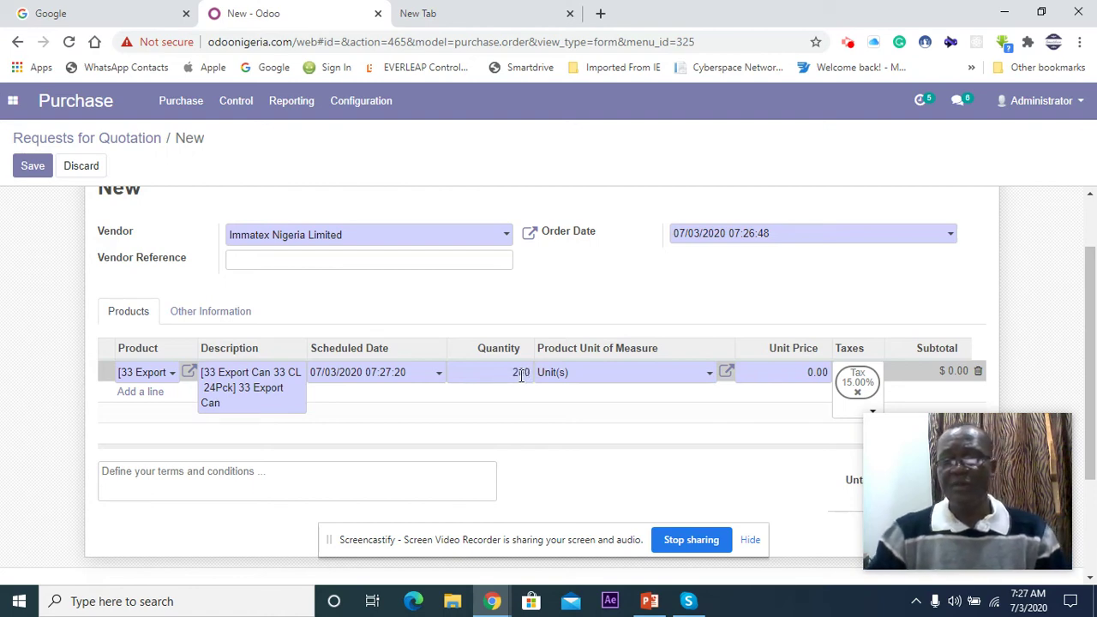
Step: Set the line's unit price to 130, giving a $26,000.00 subtotal
click(810, 374)
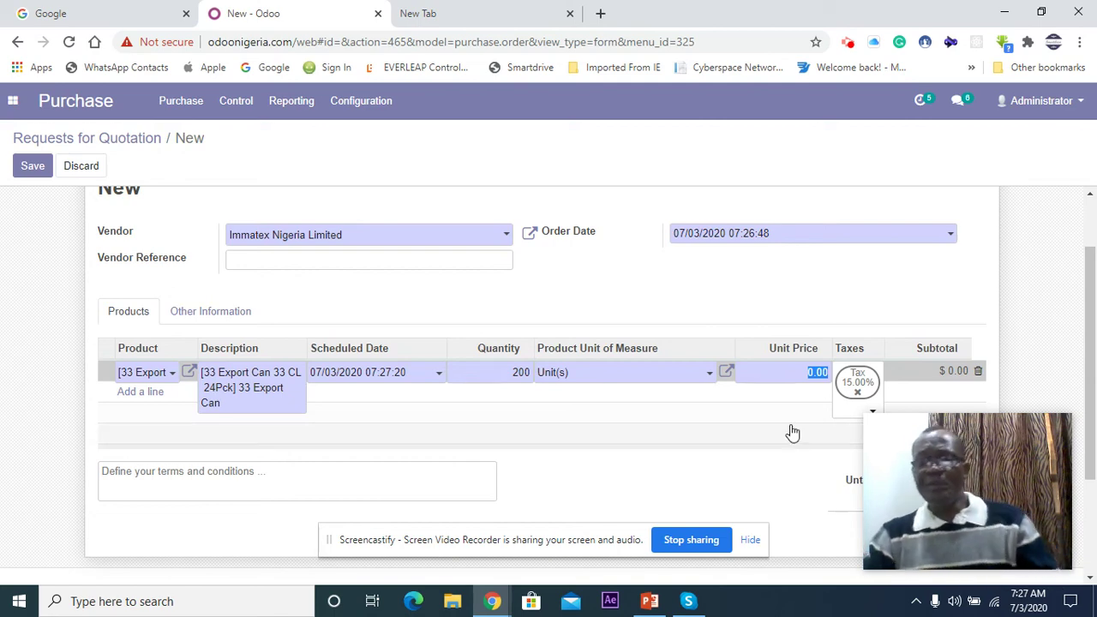
scroll(791, 433, down, 1)
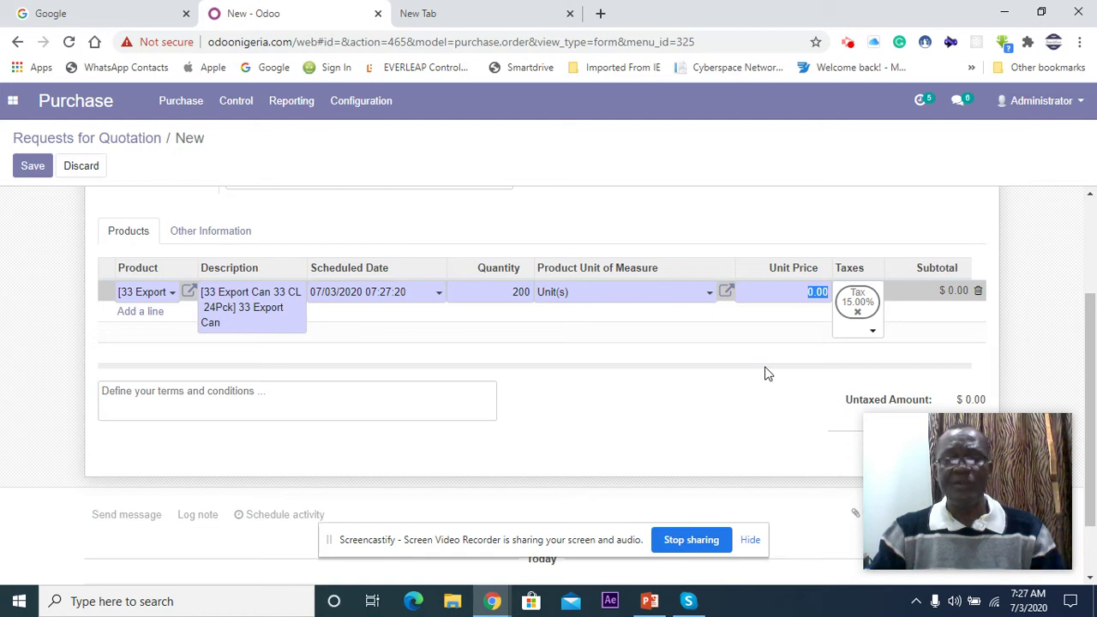
scroll(768, 373, up, 1)
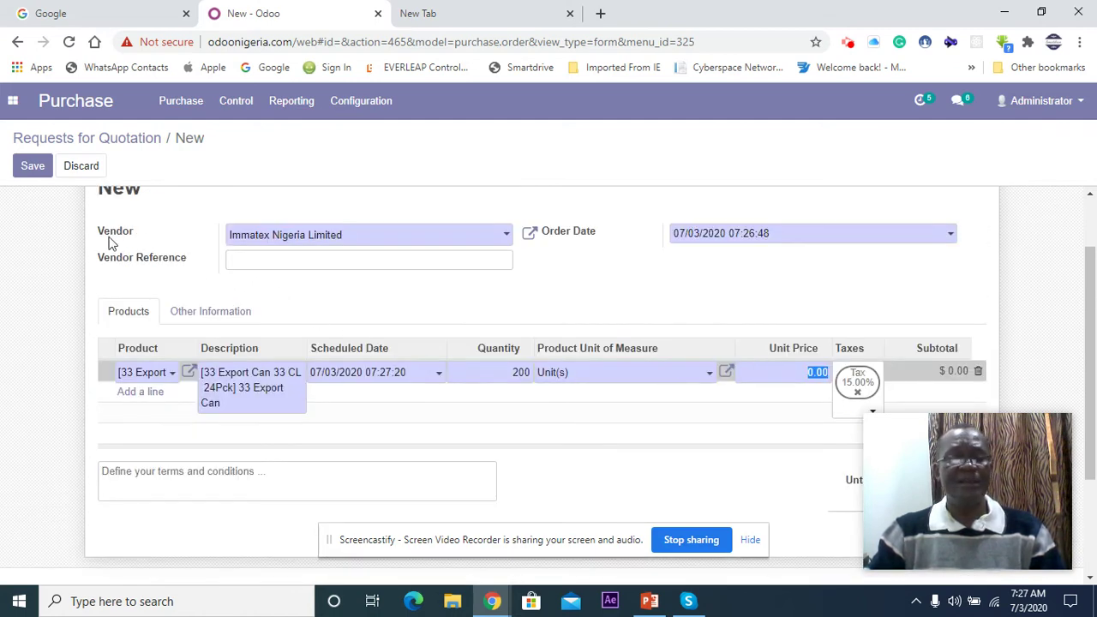
scroll(284, 395, down, 1)
scroll(284, 394, up, 2)
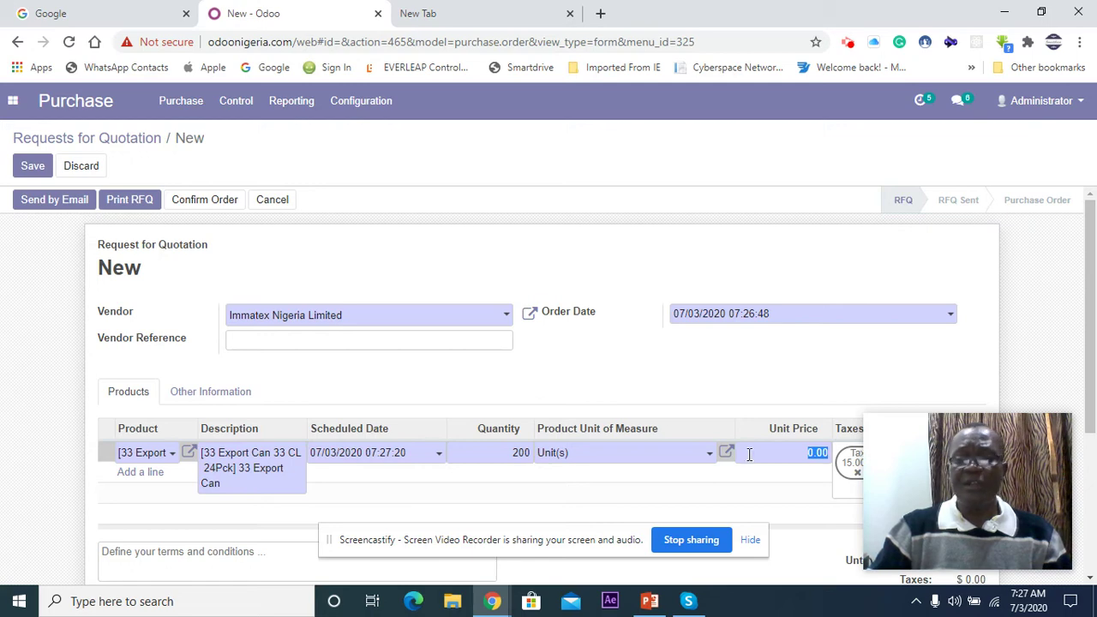
scroll(743, 437, down, 2)
scroll(743, 433, up, 1)
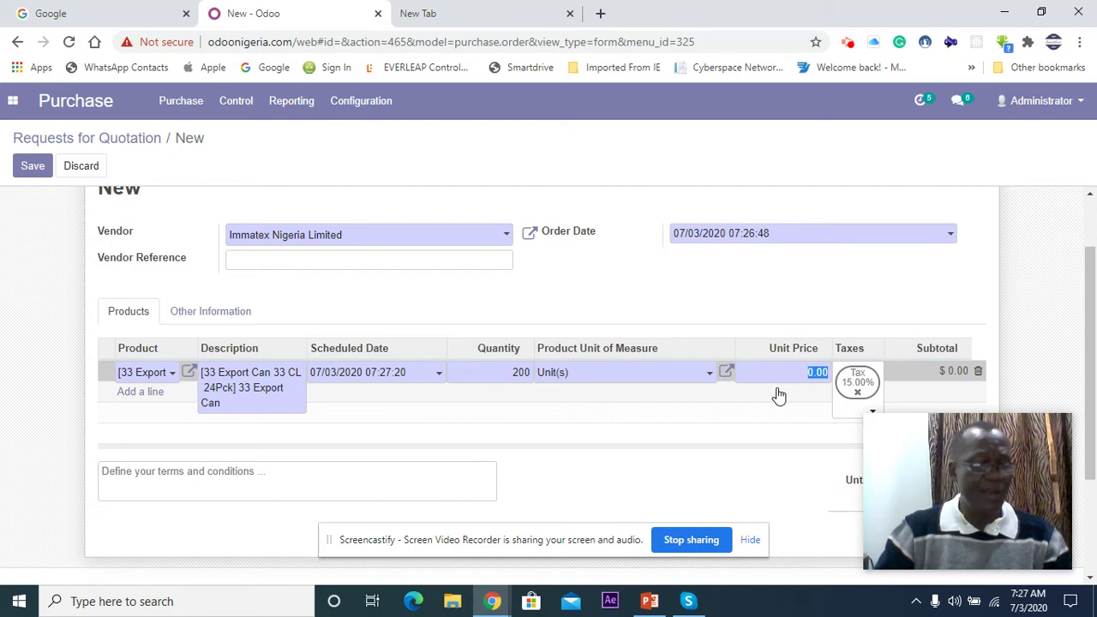
text(130)
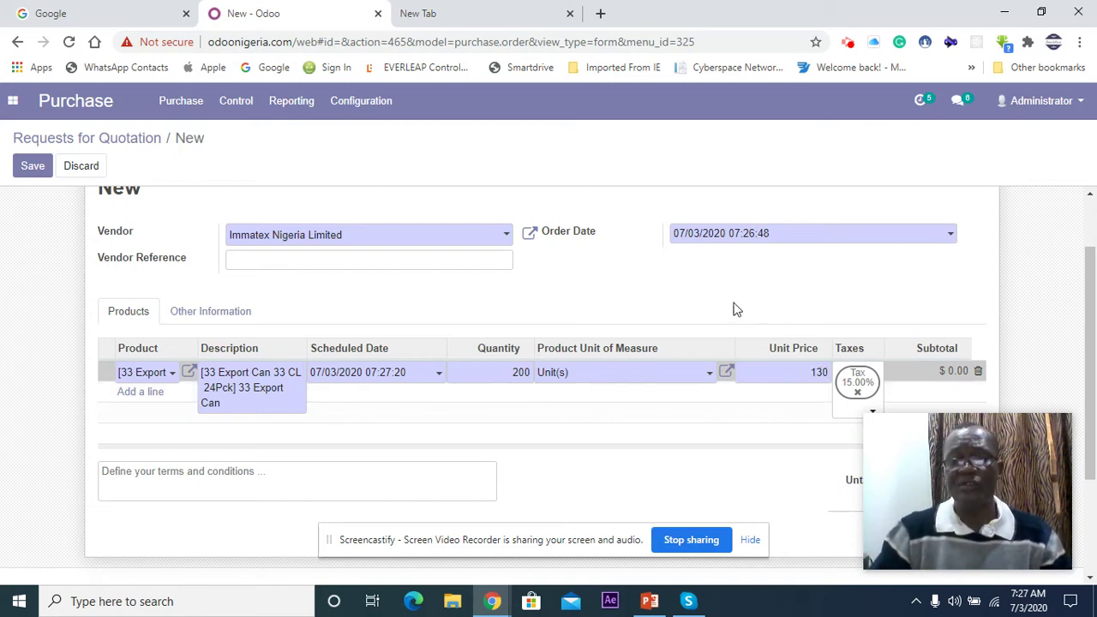
click(417, 294)
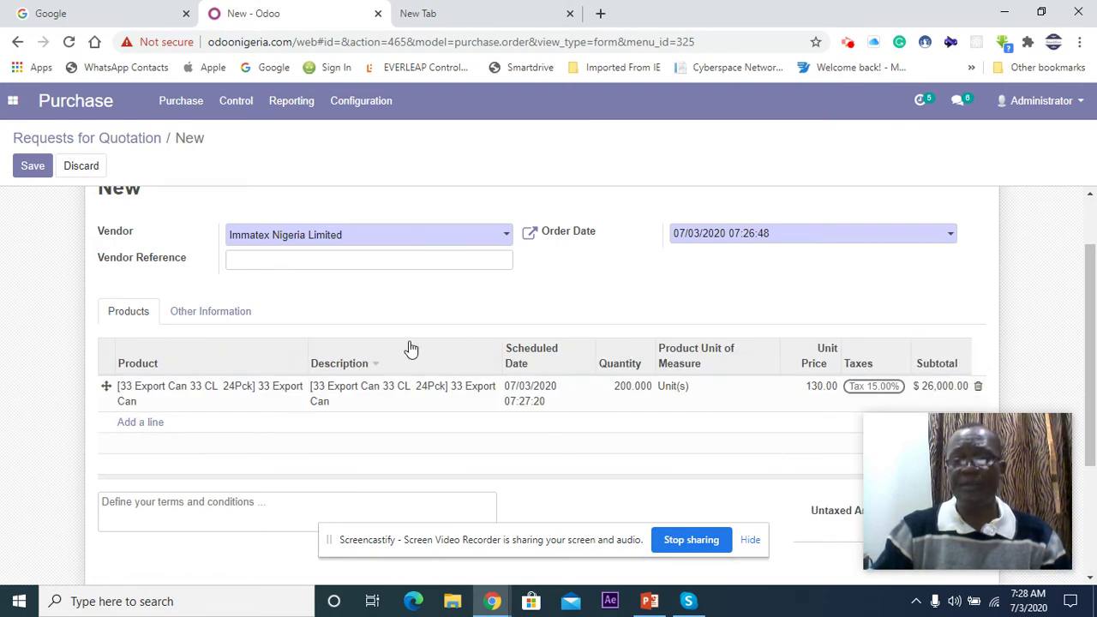
drag(875, 464, 913, 152)
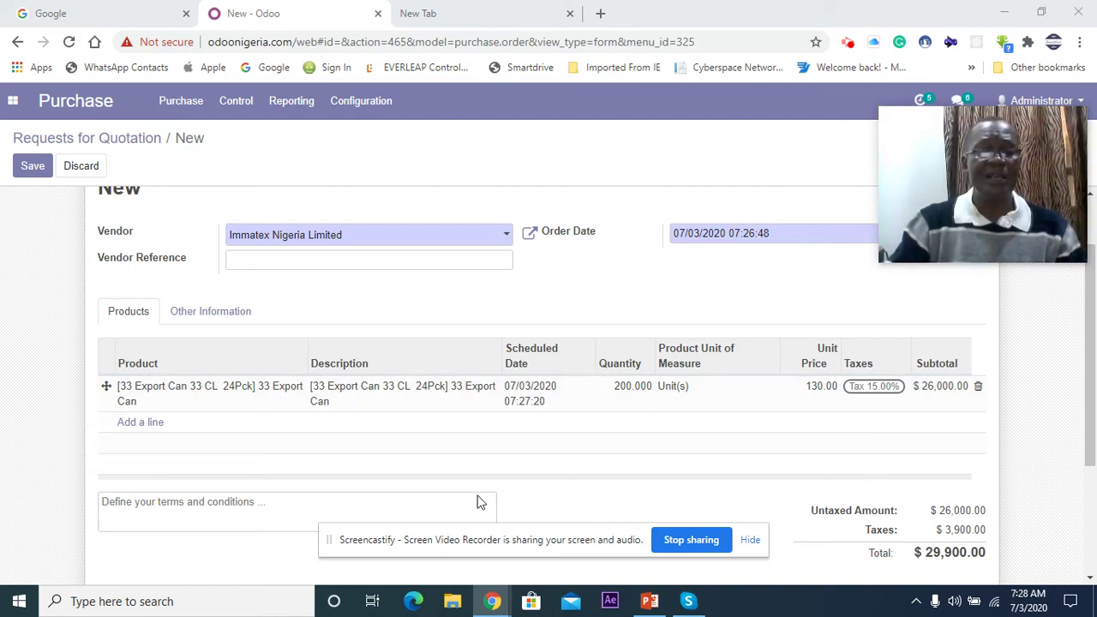
scroll(428, 492, up, 1)
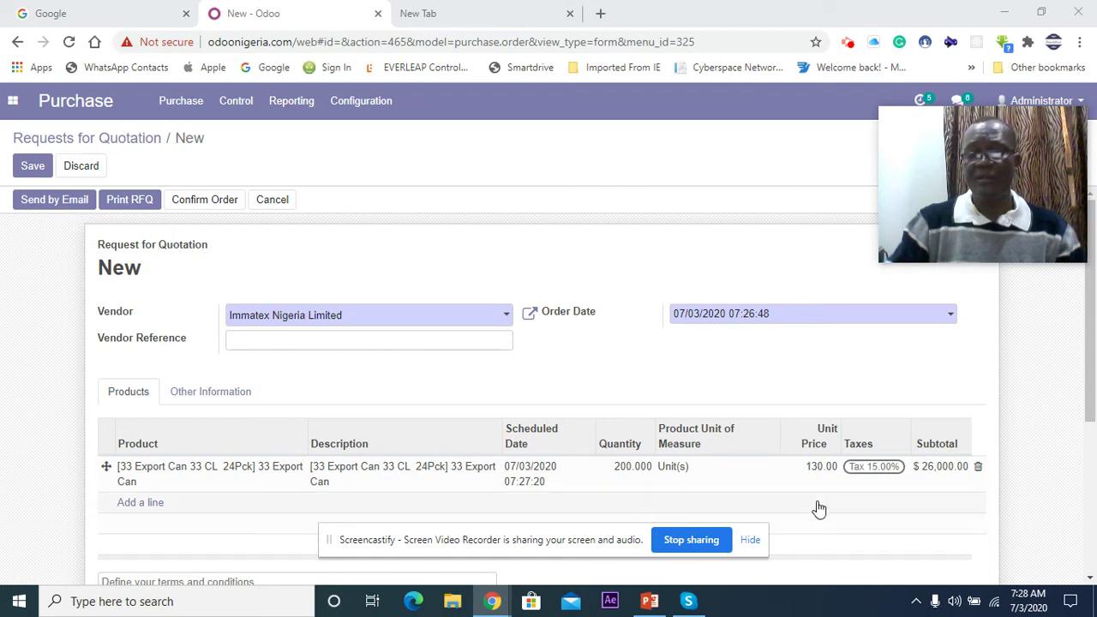
scroll(897, 514, down, 3)
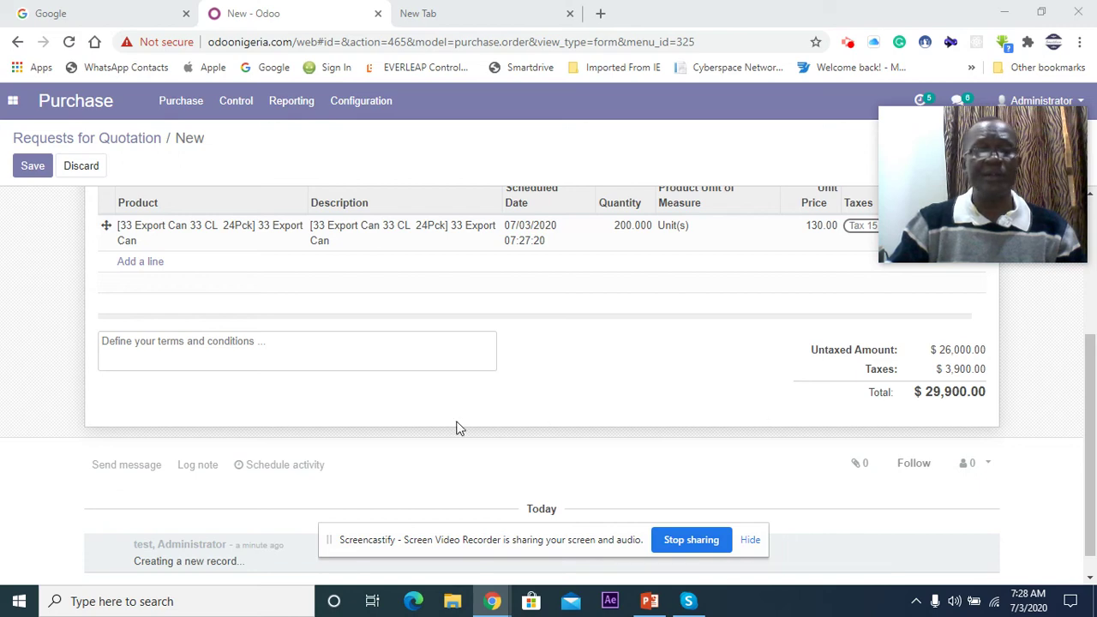
scroll(456, 428, up, 3)
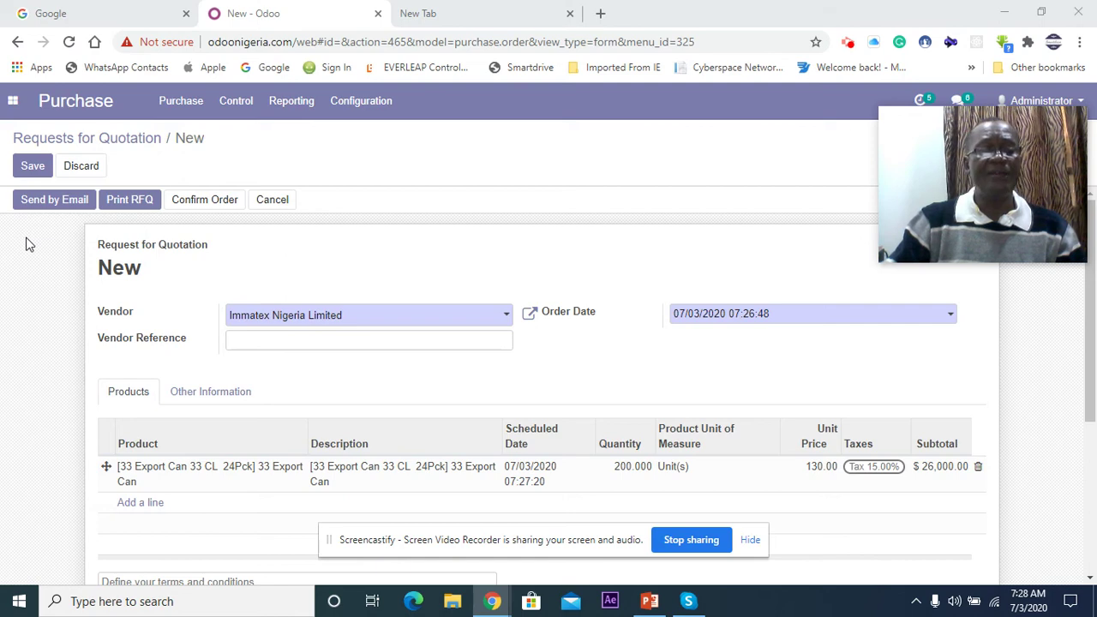
Step: Print the RFQ, saving it as PO00003, and open the downloaded PDF
click(130, 200)
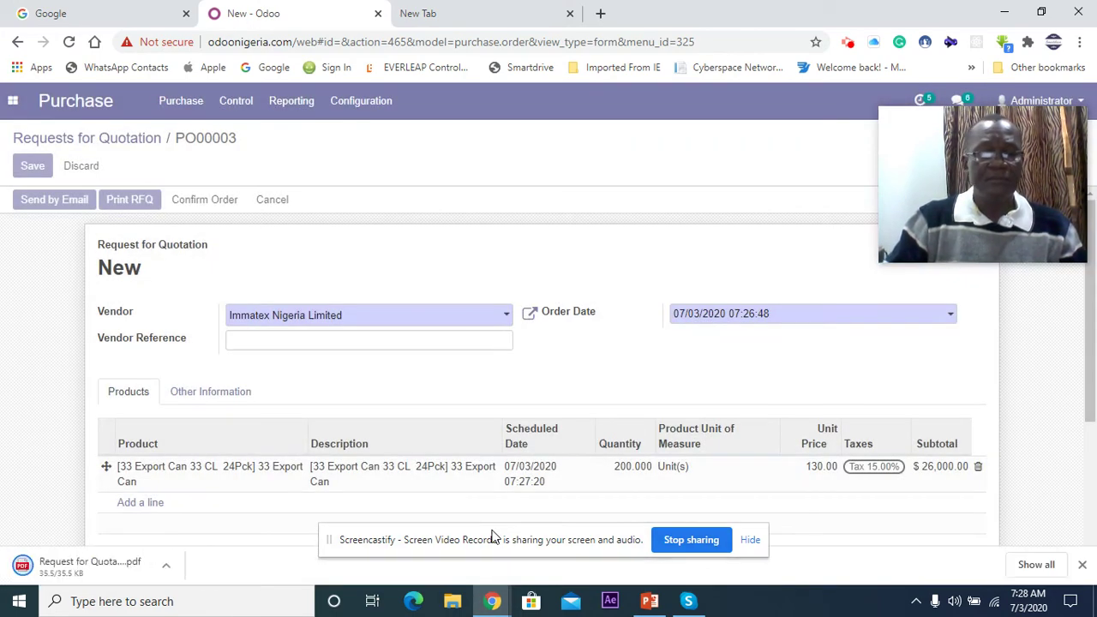
click(85, 567)
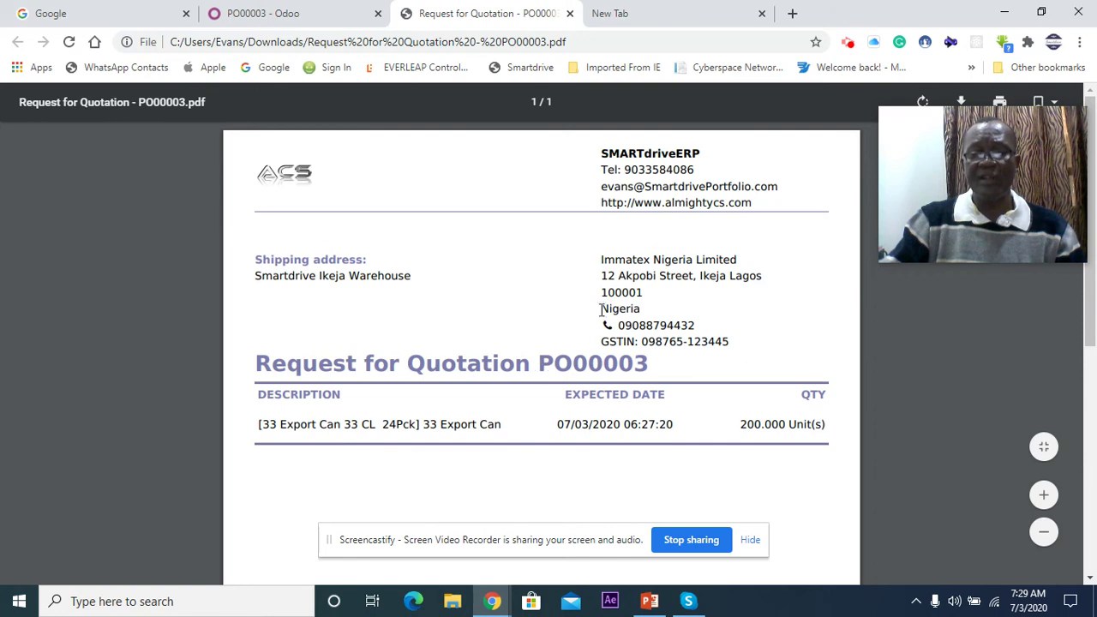
scroll(583, 385, down, 2)
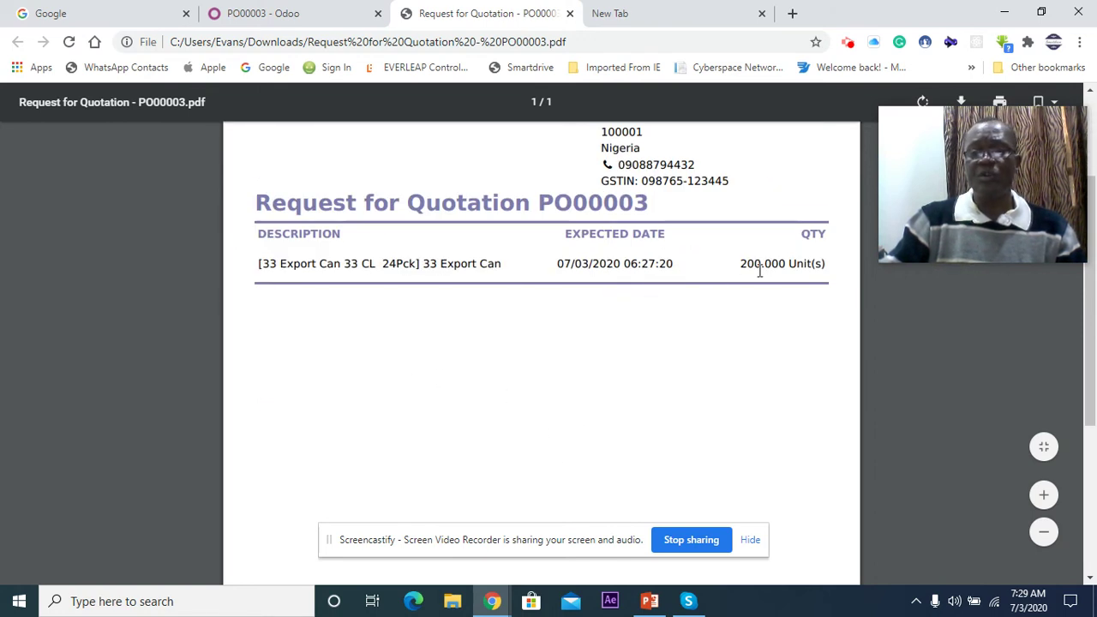
scroll(699, 417, down, 3)
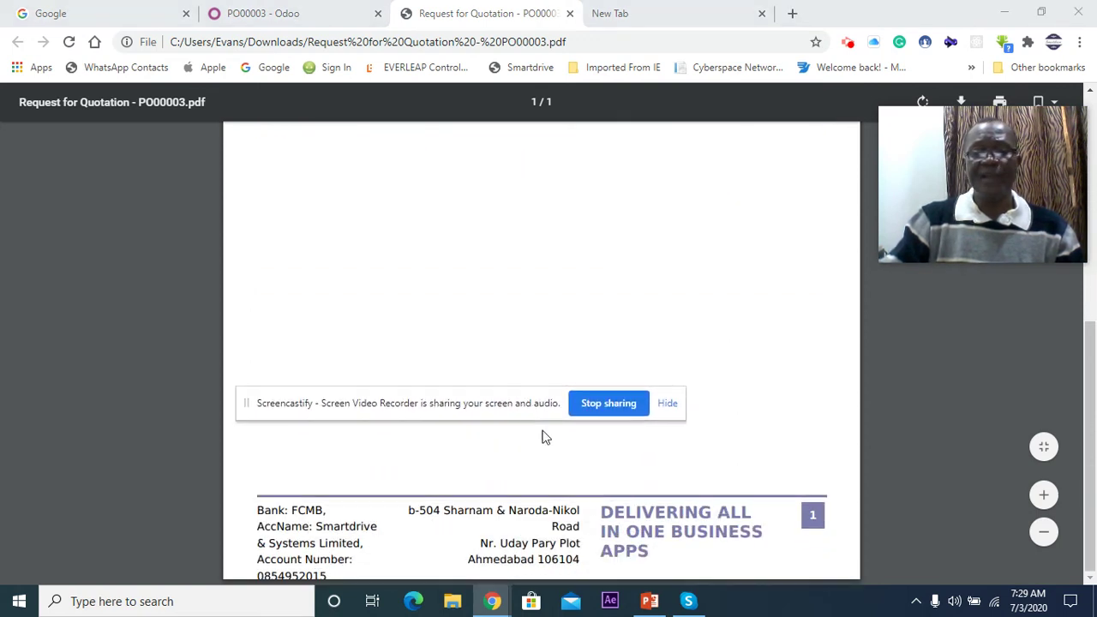
scroll(607, 518, up, 5)
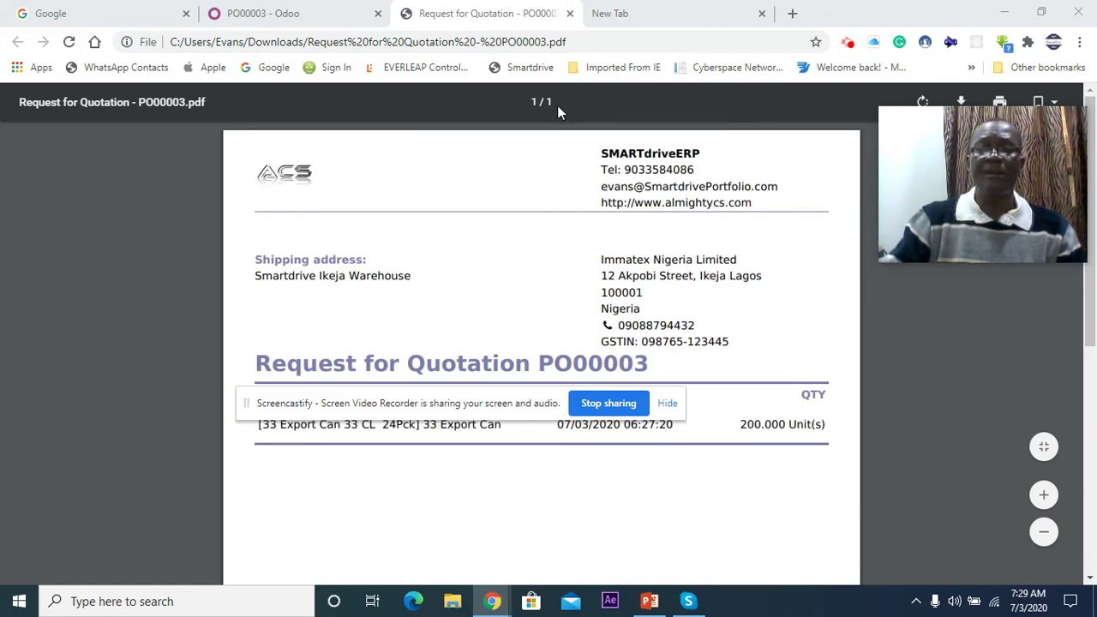
Step: Close the RFQ PDF, take PO00003 out of edit mode, and bring up the apps menu
click(570, 14)
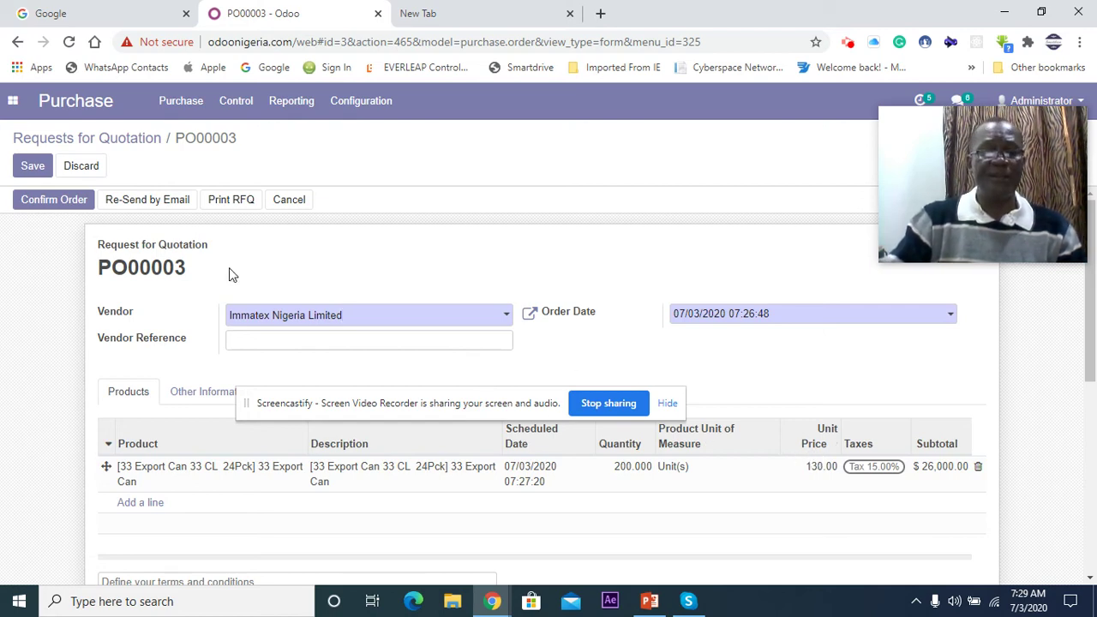
click(77, 171)
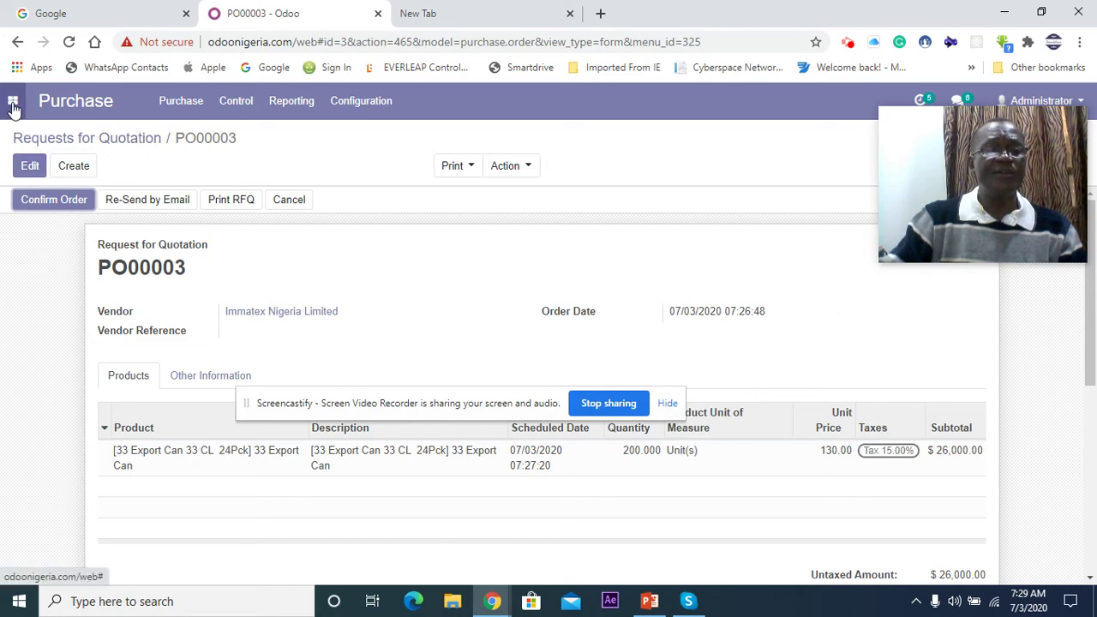
click(12, 100)
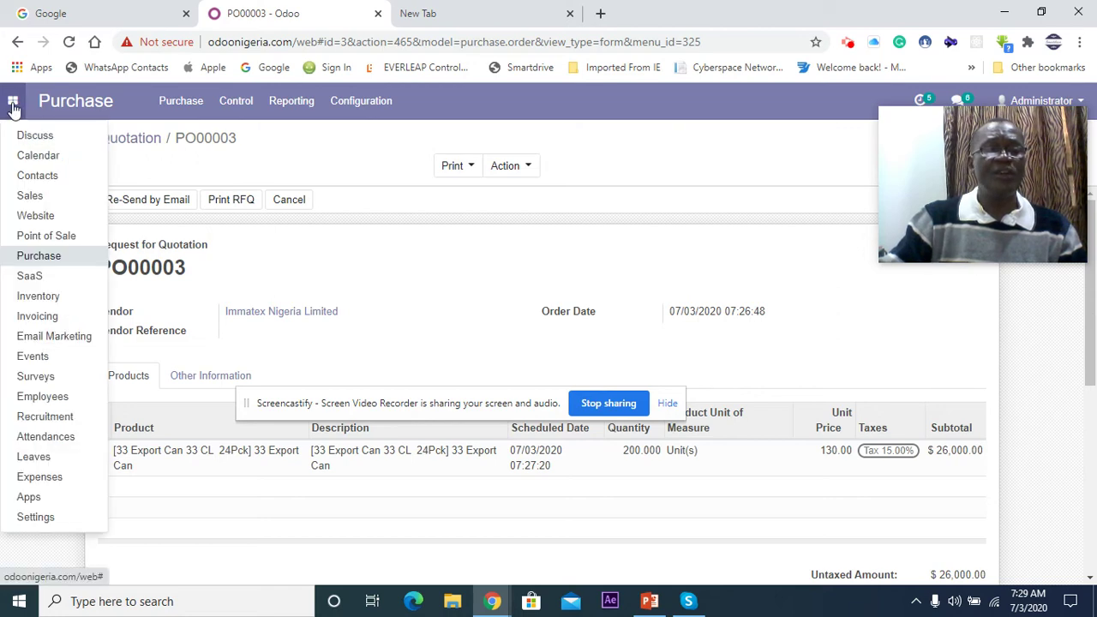
Step: Go to Sales > Orders > Quotations and create a new quotation
click(28, 200)
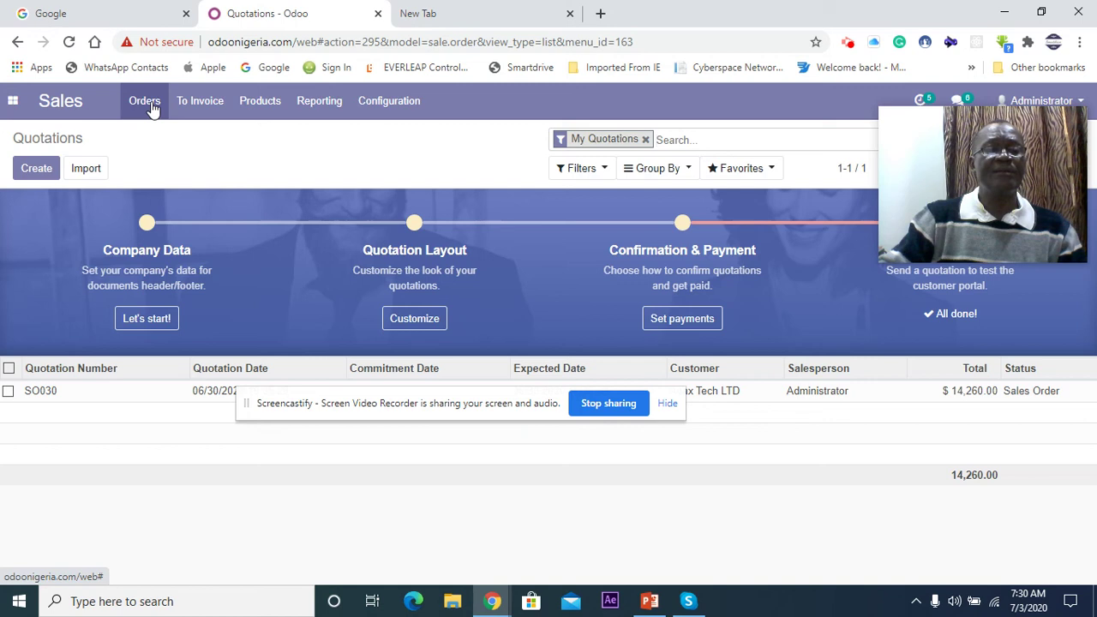
click(151, 109)
click(159, 134)
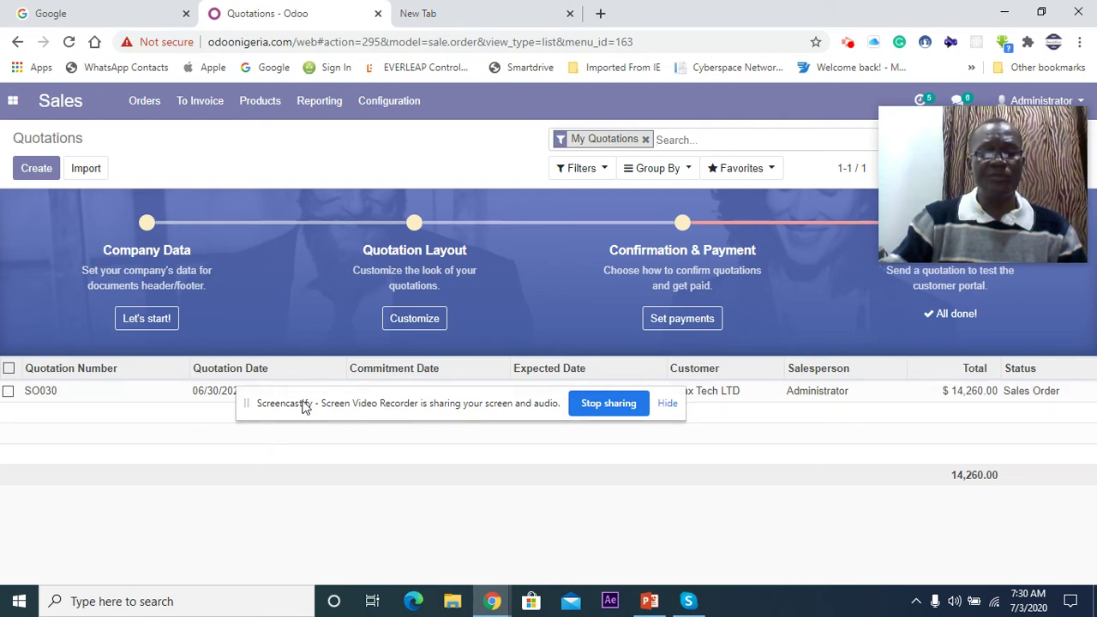
drag(305, 397, 301, 524)
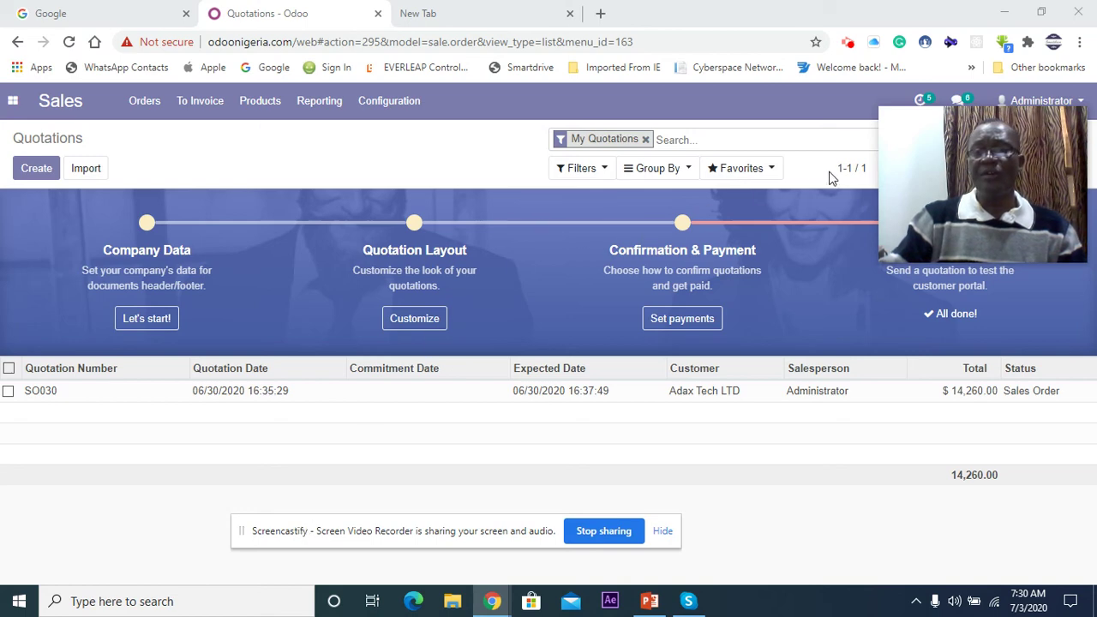
click(37, 169)
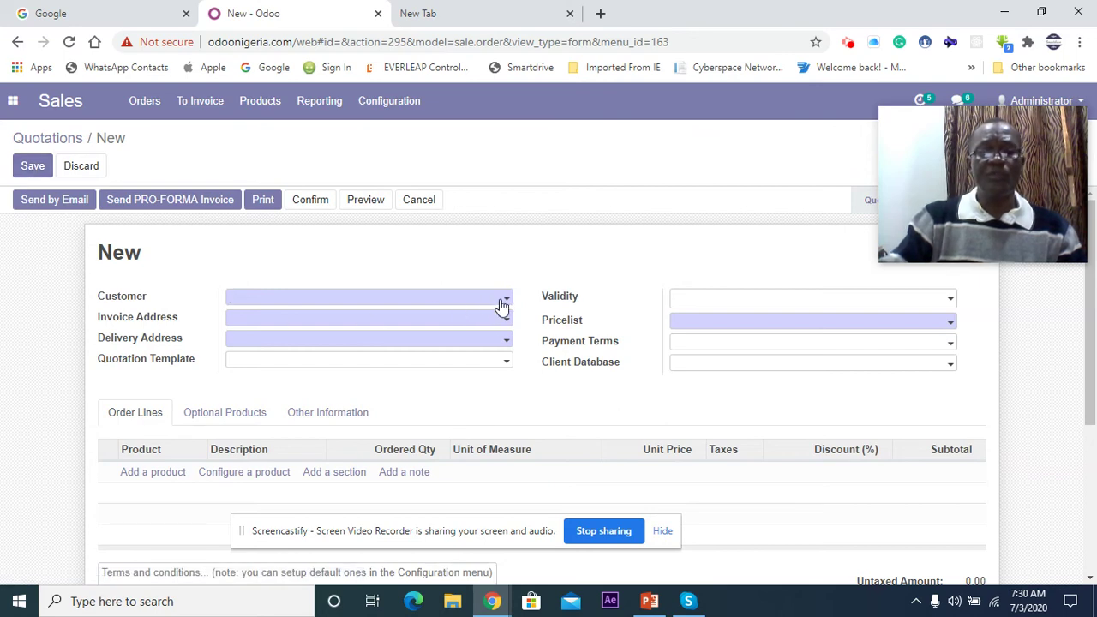
Step: Set the quotation's customer to Adax Tech LTD
click(507, 302)
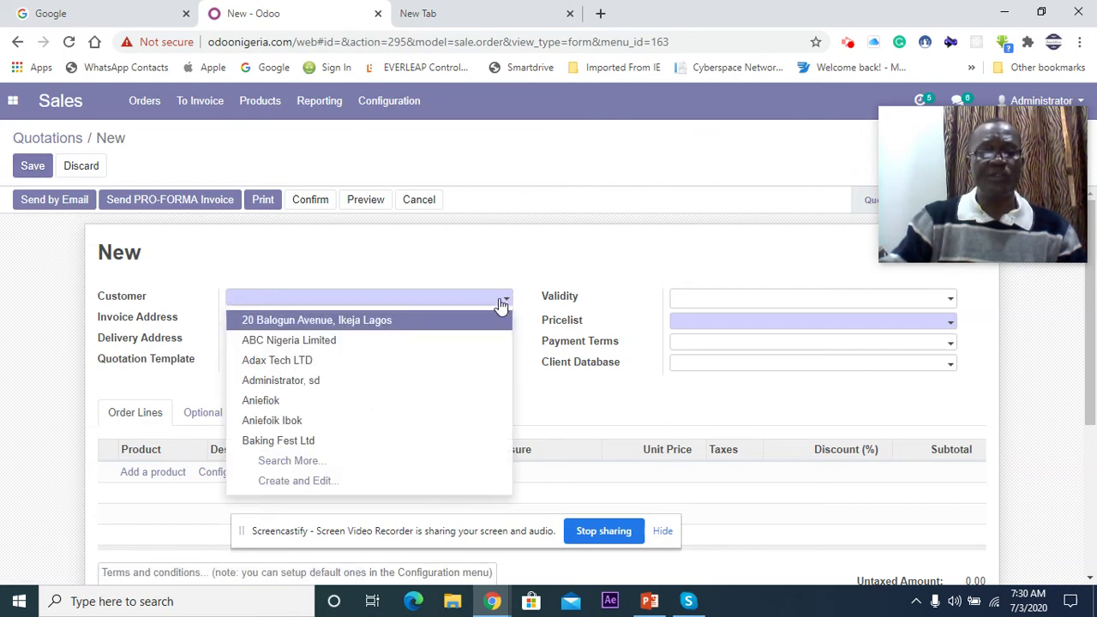
click(394, 362)
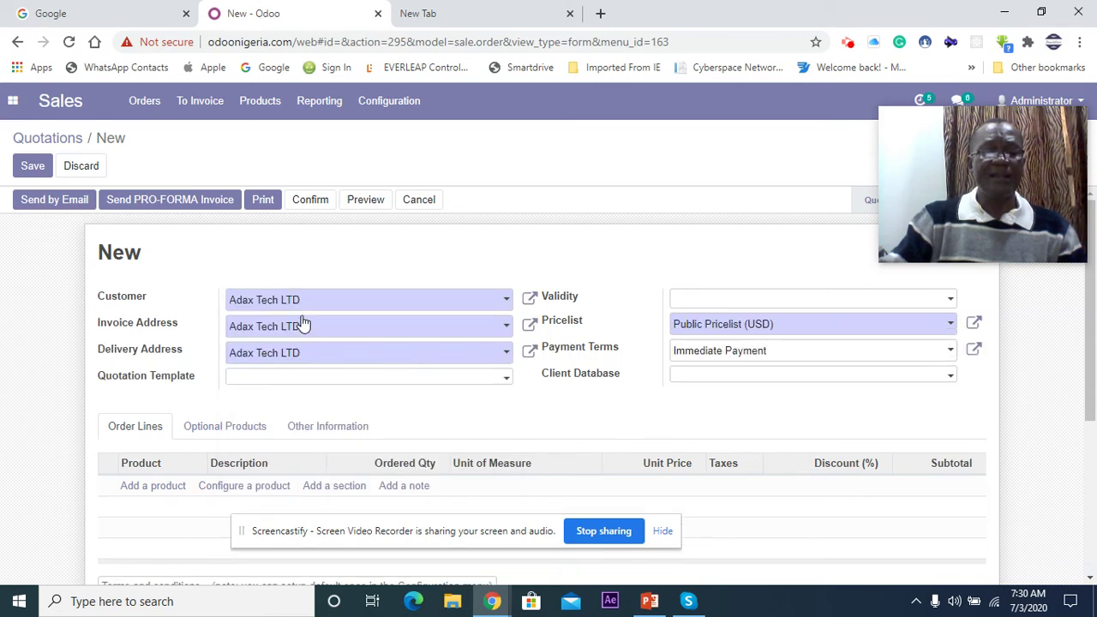
scroll(309, 443, down, 1)
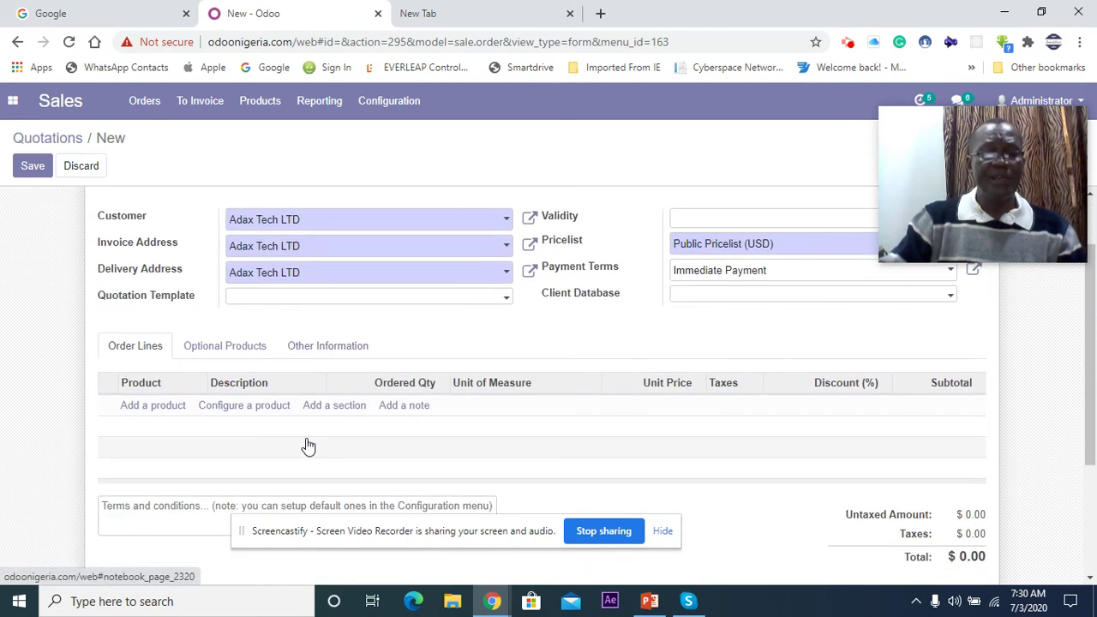
Step: Add an order line for 33 Export Can 33 CL 24Pck with ordered quantity 150
click(152, 410)
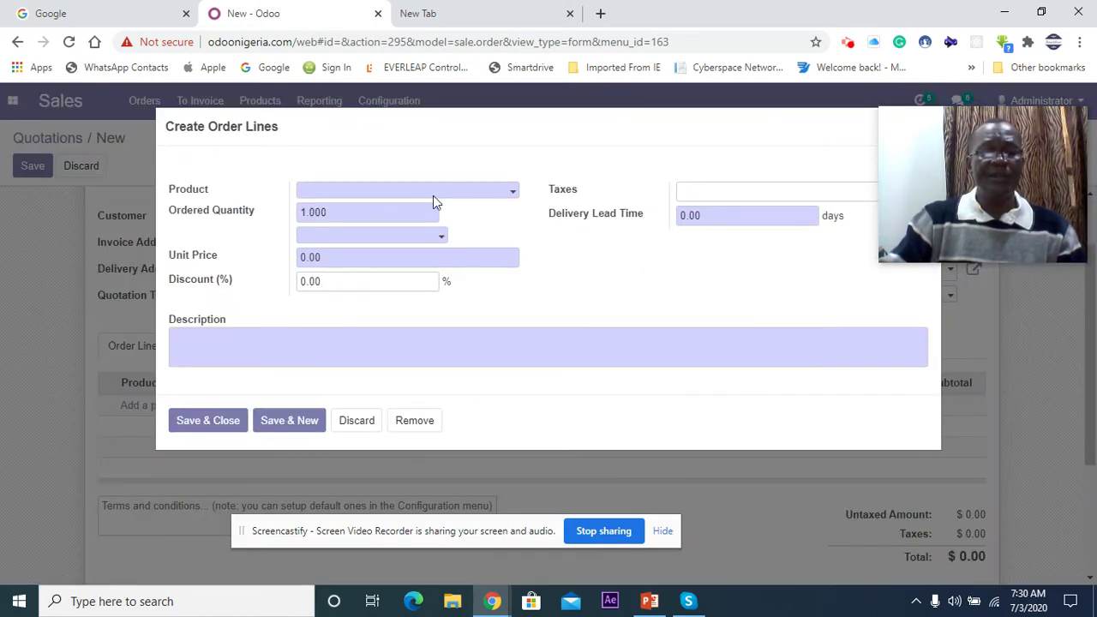
click(515, 194)
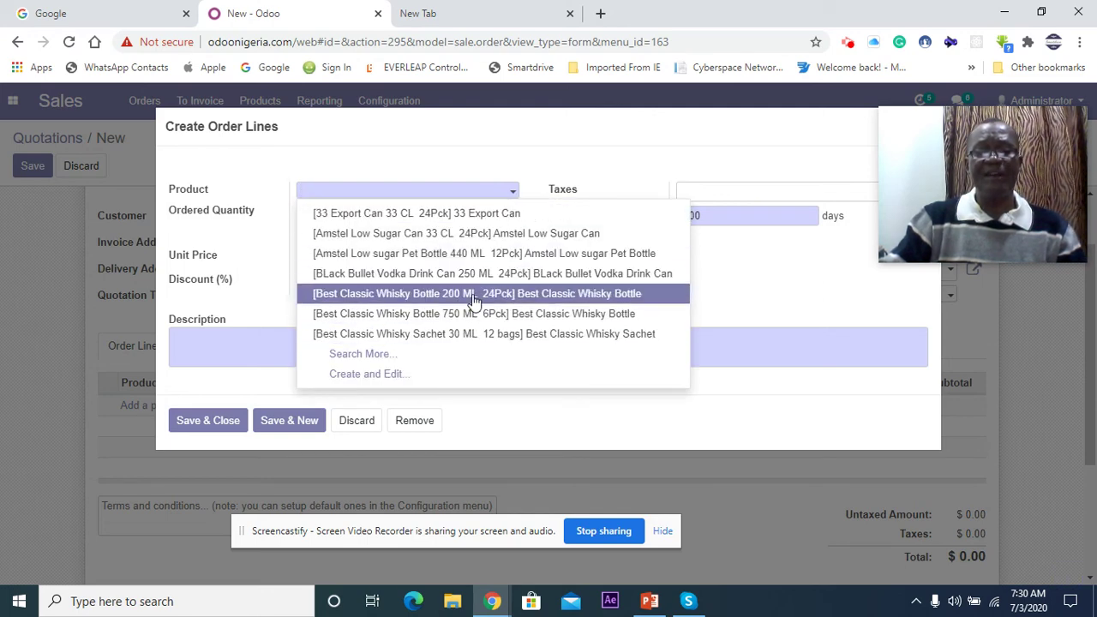
click(458, 214)
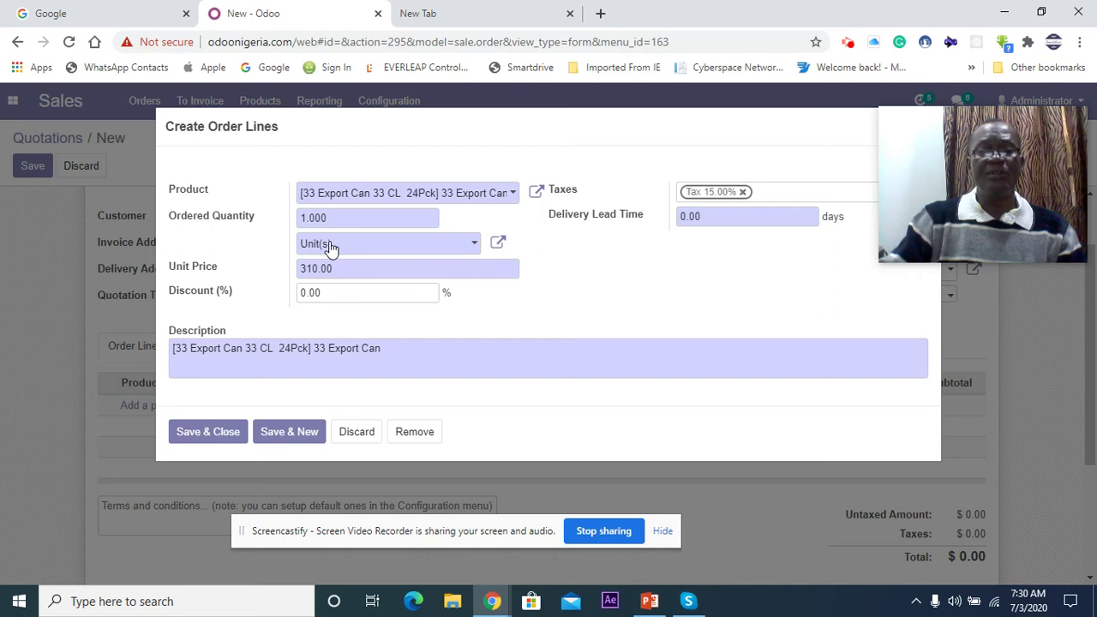
drag(368, 221, 238, 228)
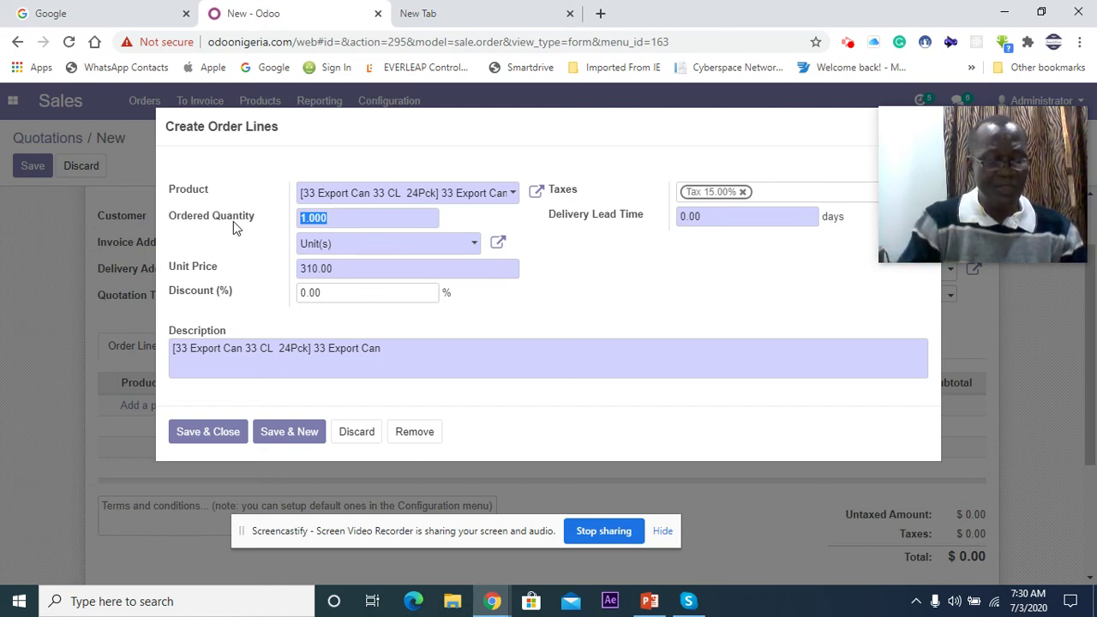
text(150)
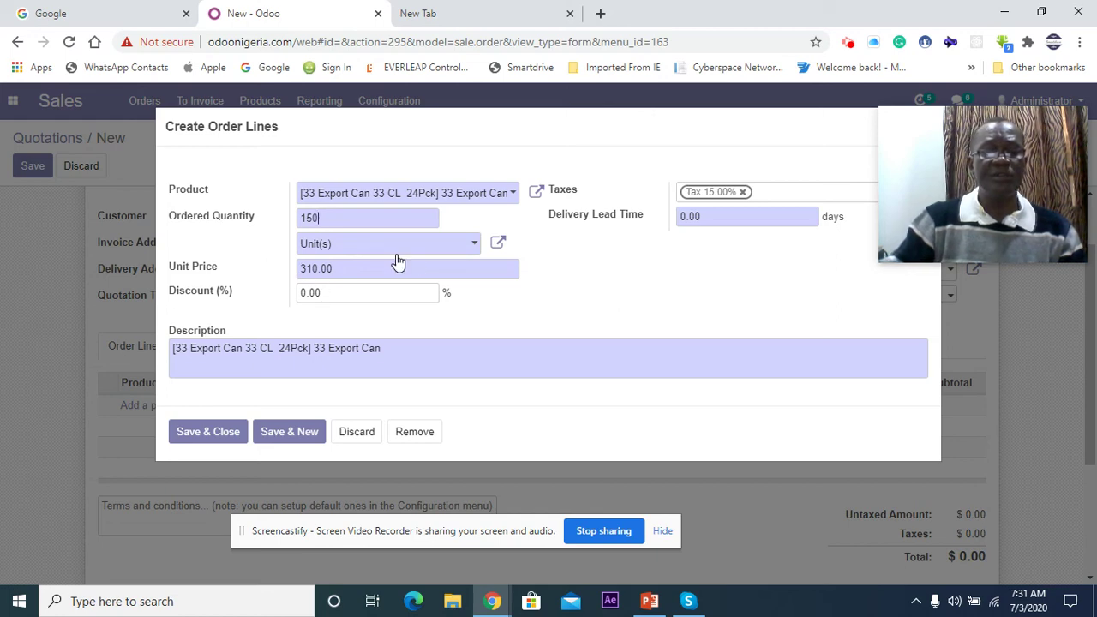
Step: Change the line's unit to Cartons, dismiss the stock warnings, and save the $46,500.00 line
click(477, 244)
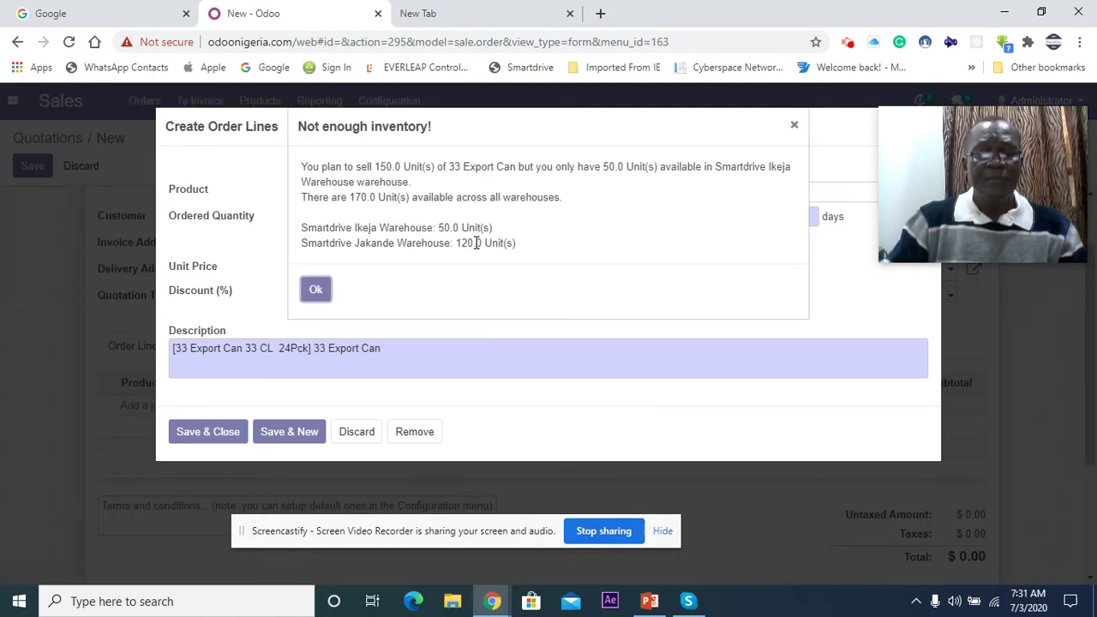
click(314, 291)
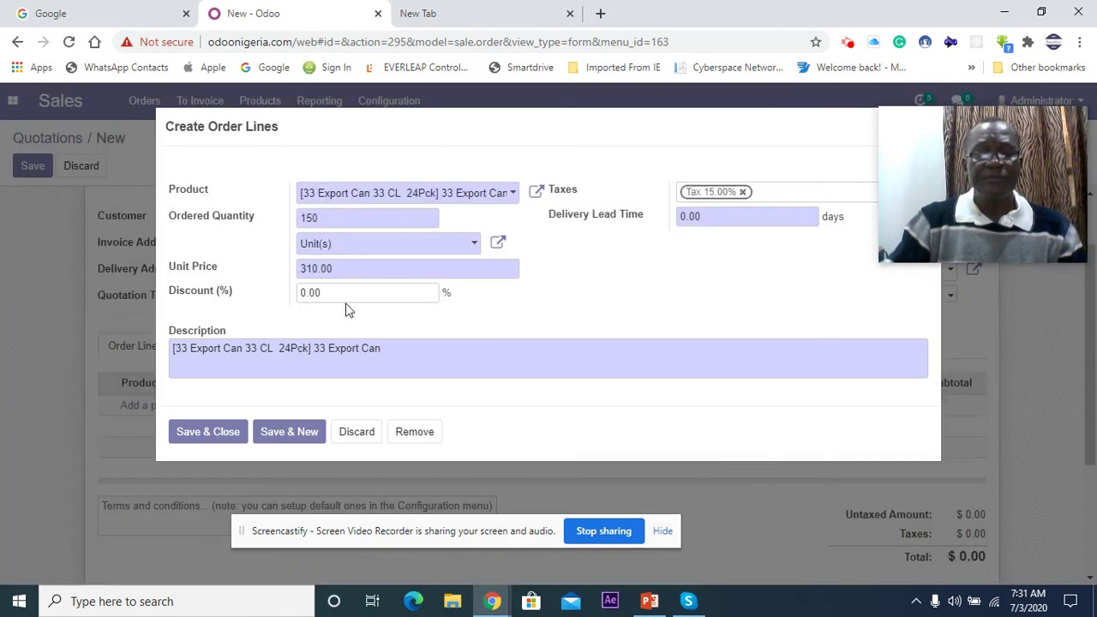
click(474, 247)
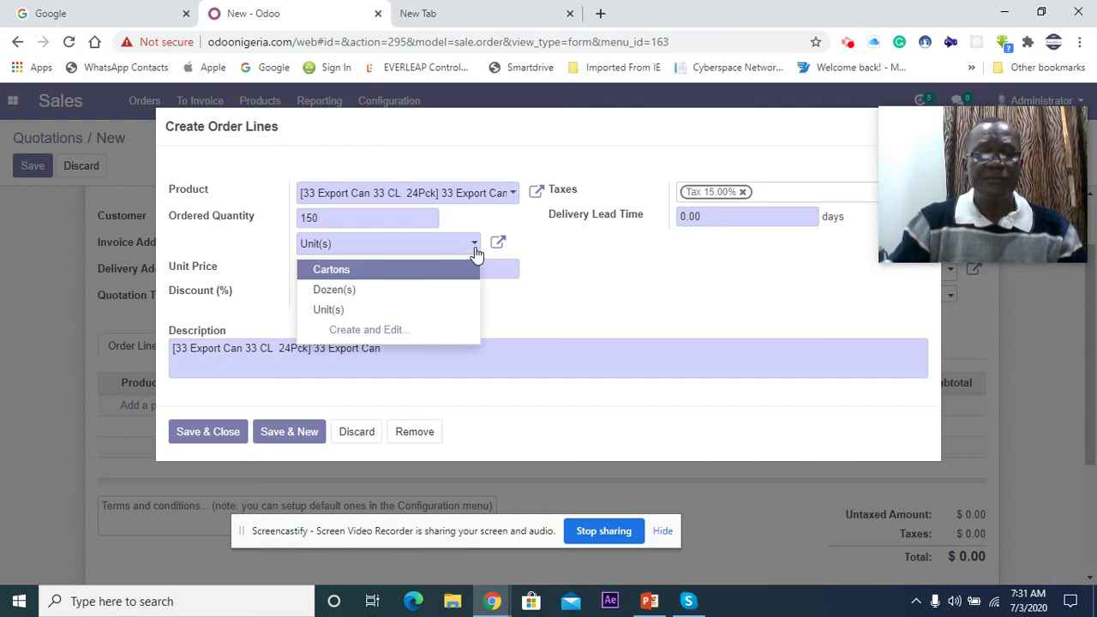
click(366, 272)
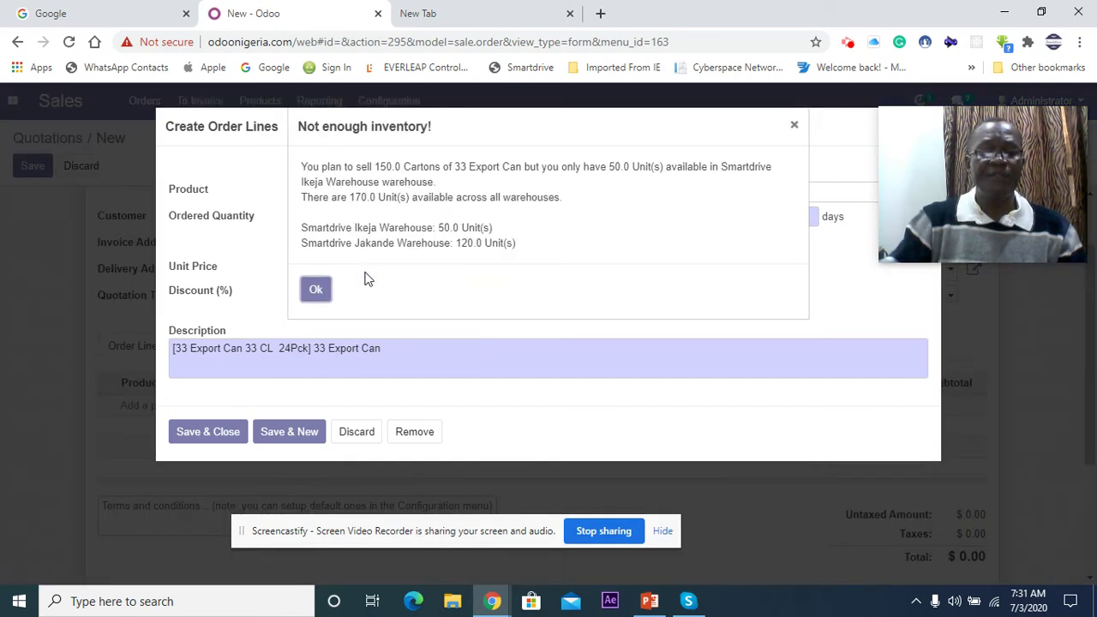
click(313, 292)
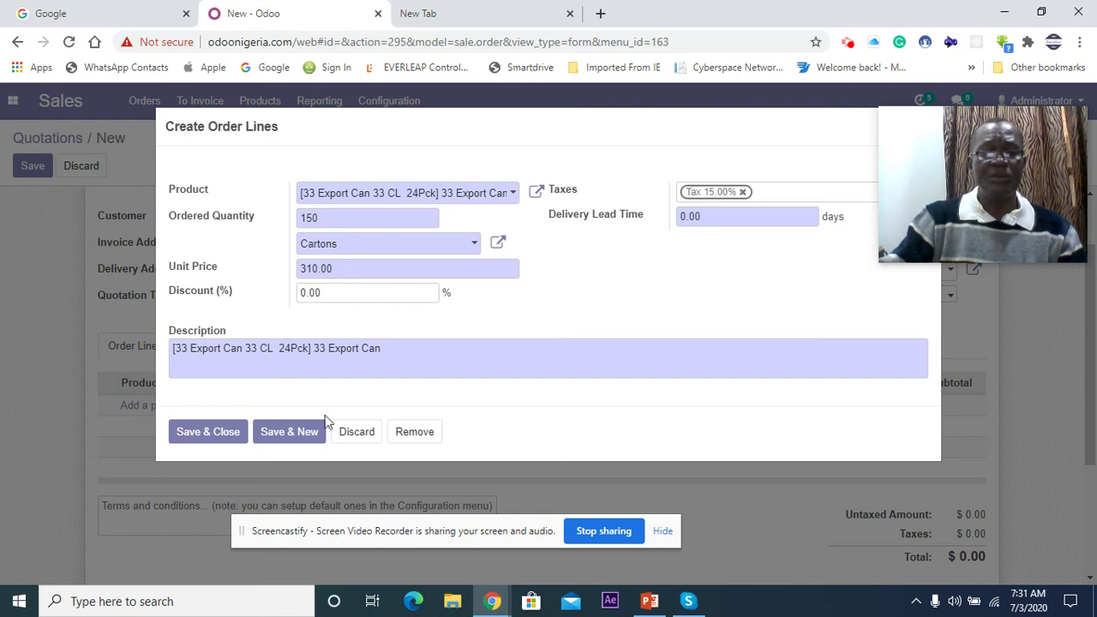
click(214, 437)
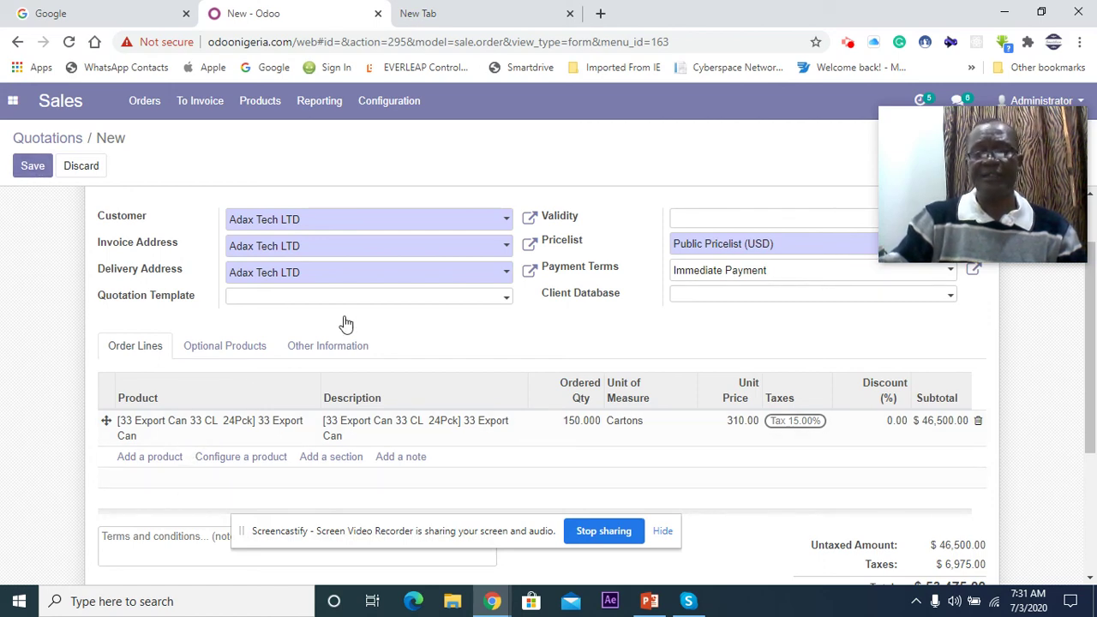
scroll(291, 302, down, 3)
scroll(416, 336, up, 4)
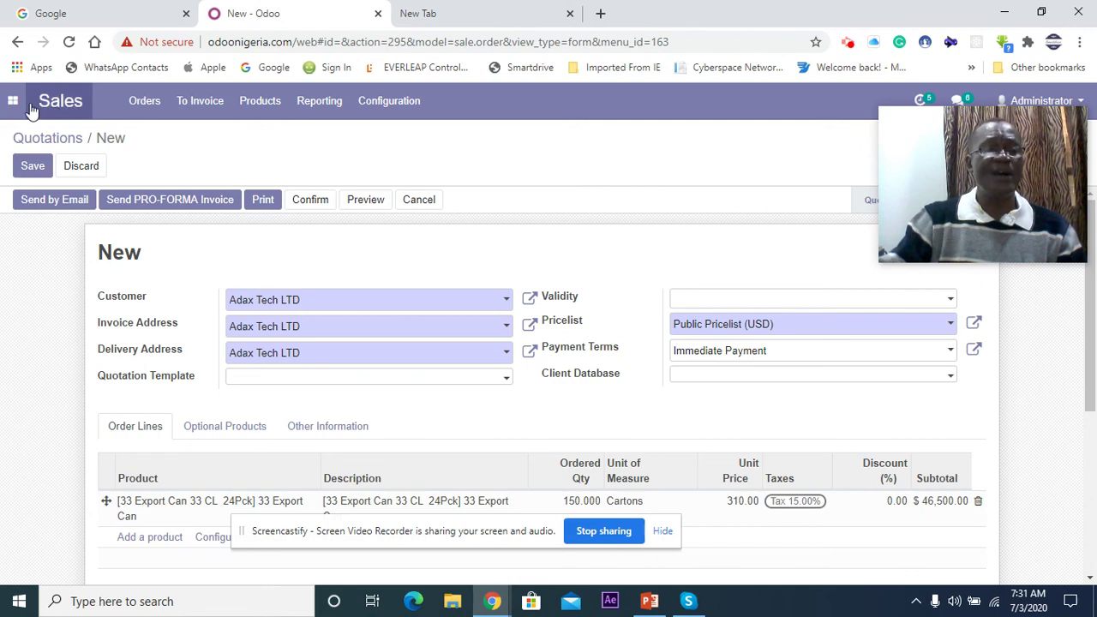
click(13, 102)
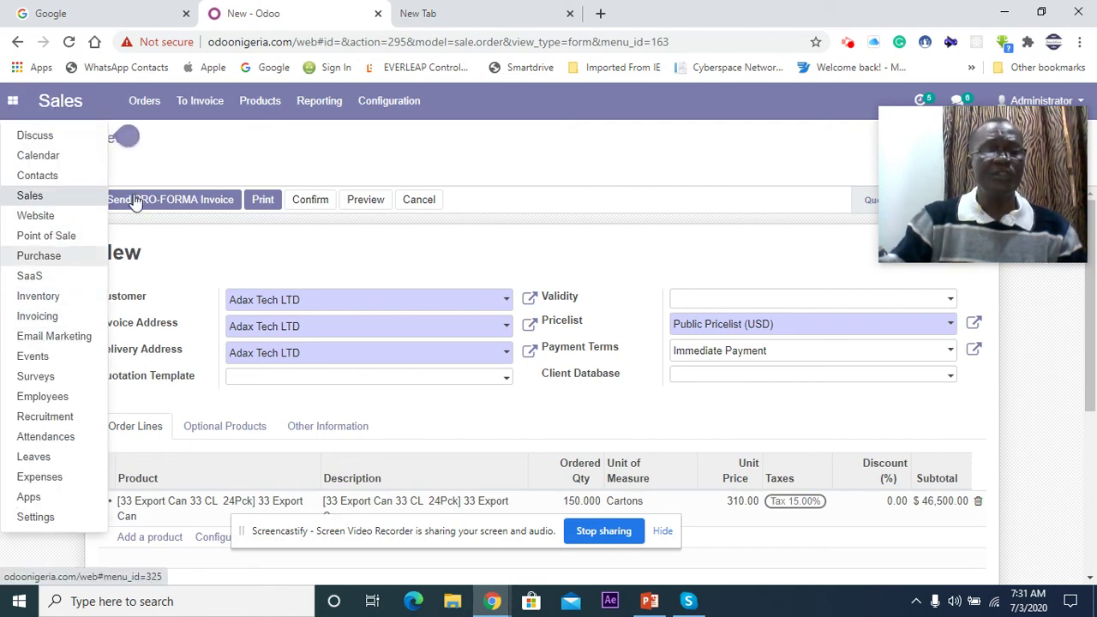
click(361, 248)
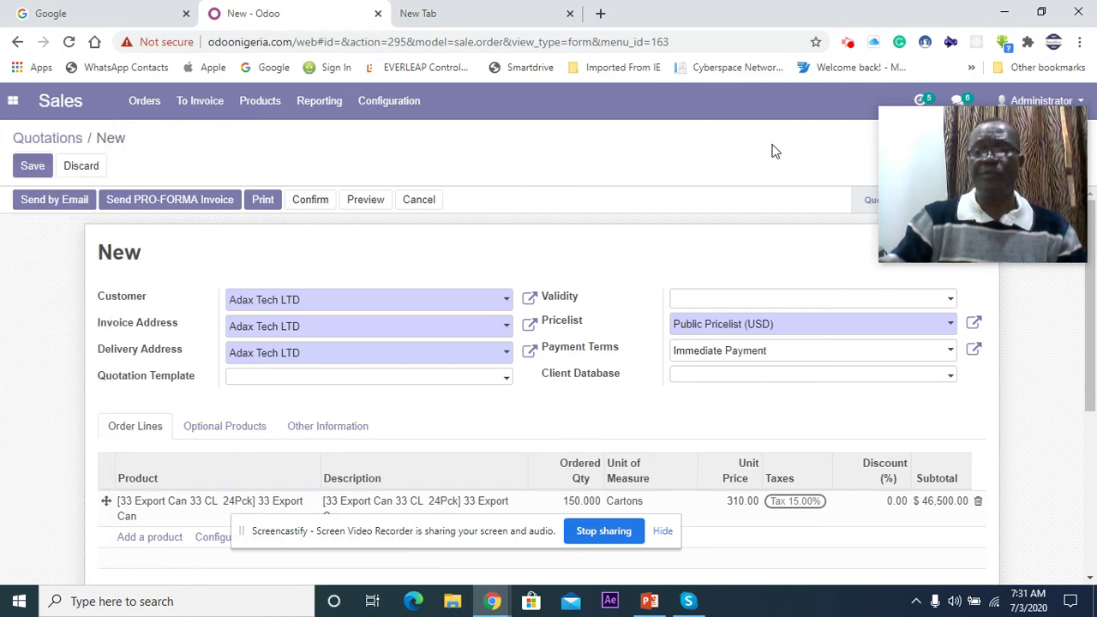
drag(954, 118, 919, 429)
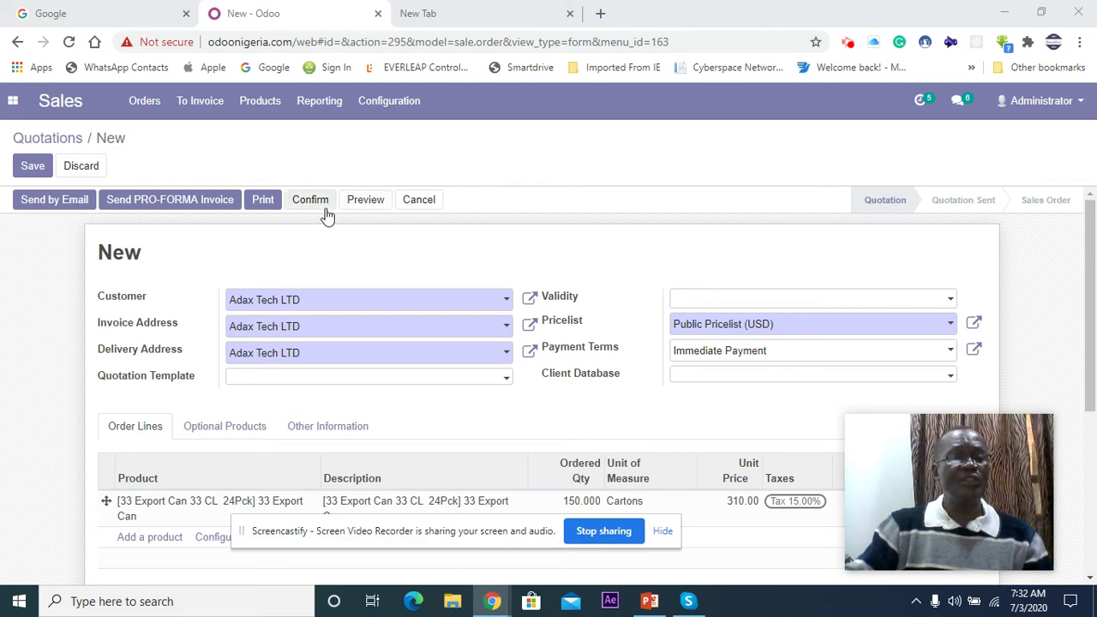
Step: Email quotation SO031 with its PDF to Adax Tech, then switch to the PowerPoint slides
click(37, 202)
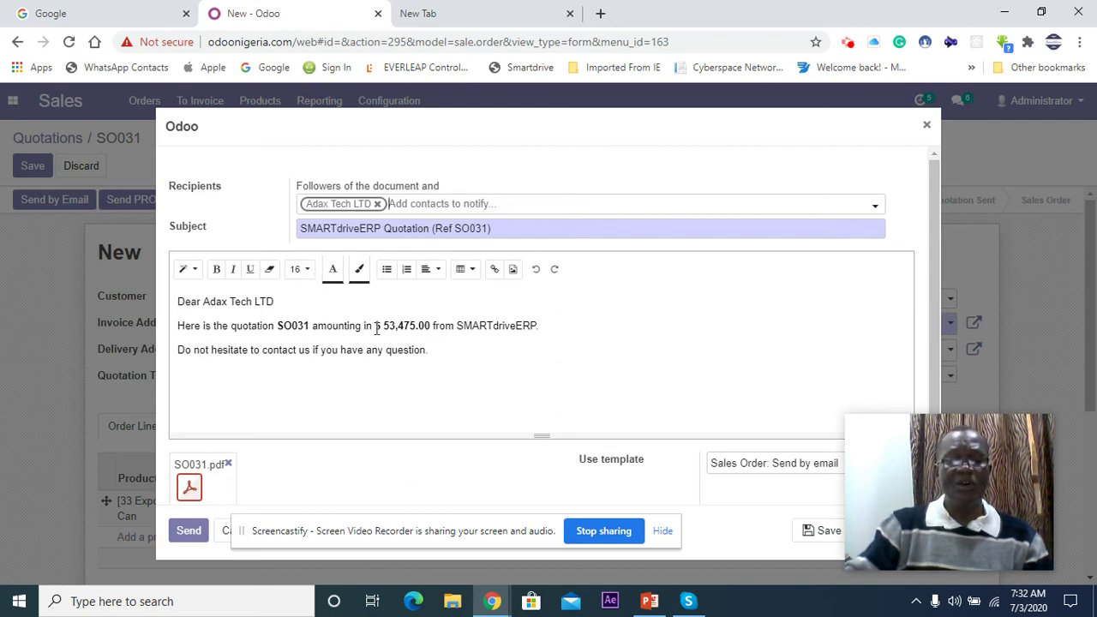
click(189, 534)
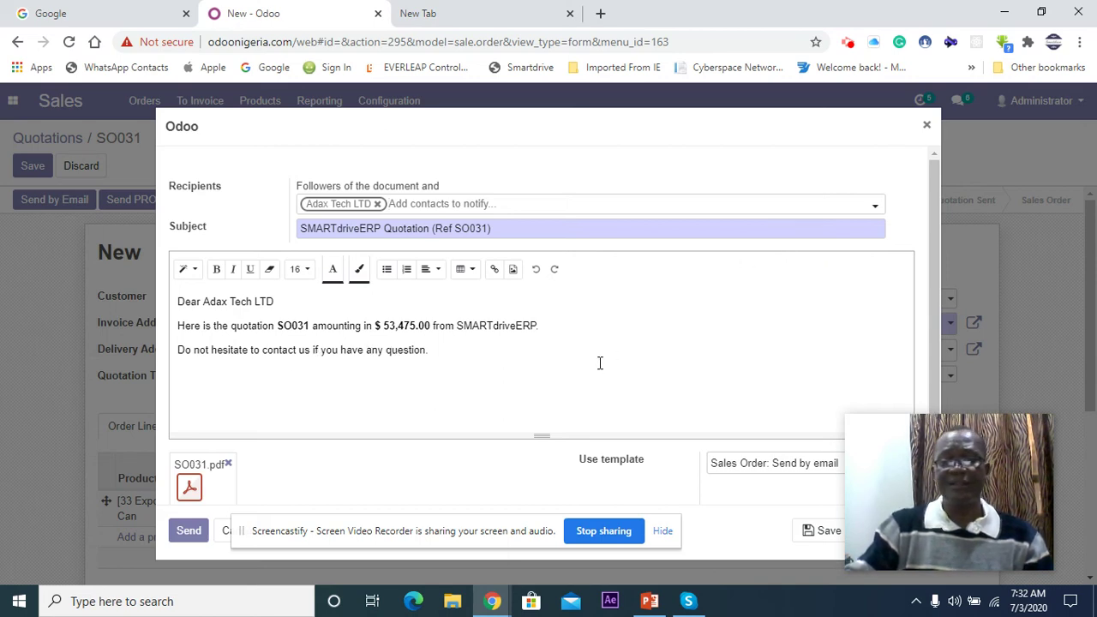
click(925, 128)
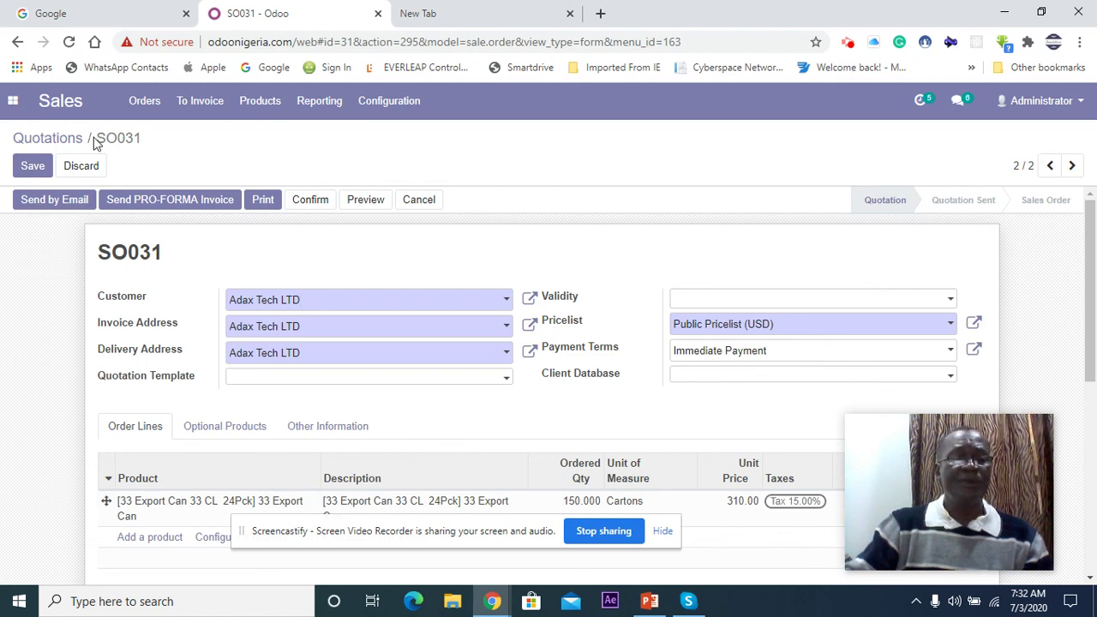
click(14, 103)
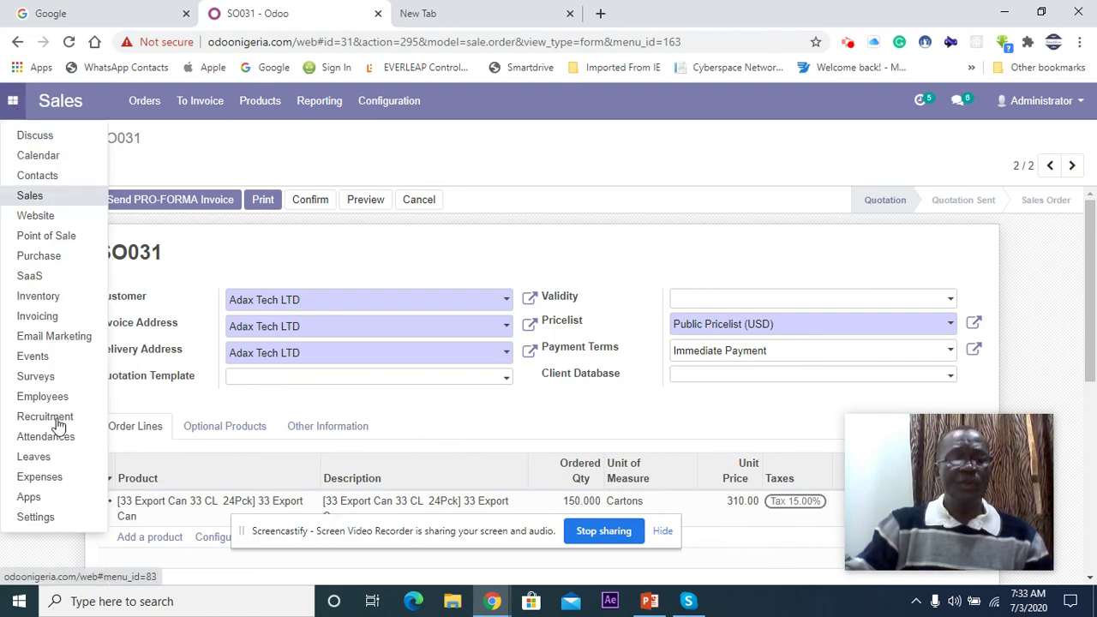
click(649, 601)
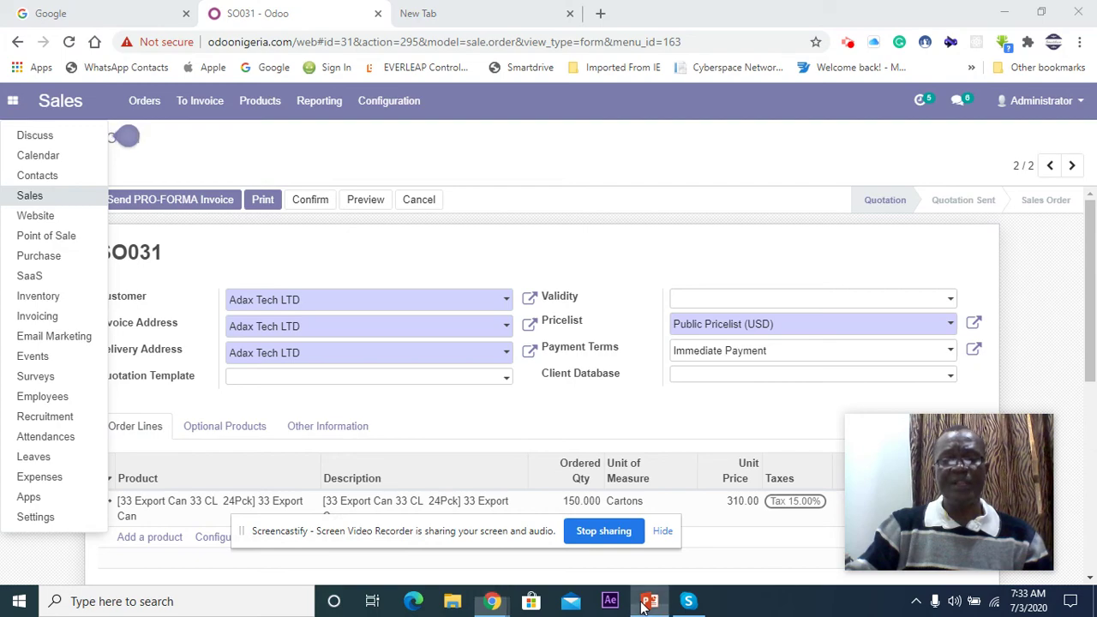
Step: Scroll through slides 17 to 23, stopping at 'Who should Buy this Tool'
scroll(430, 394, down, 2)
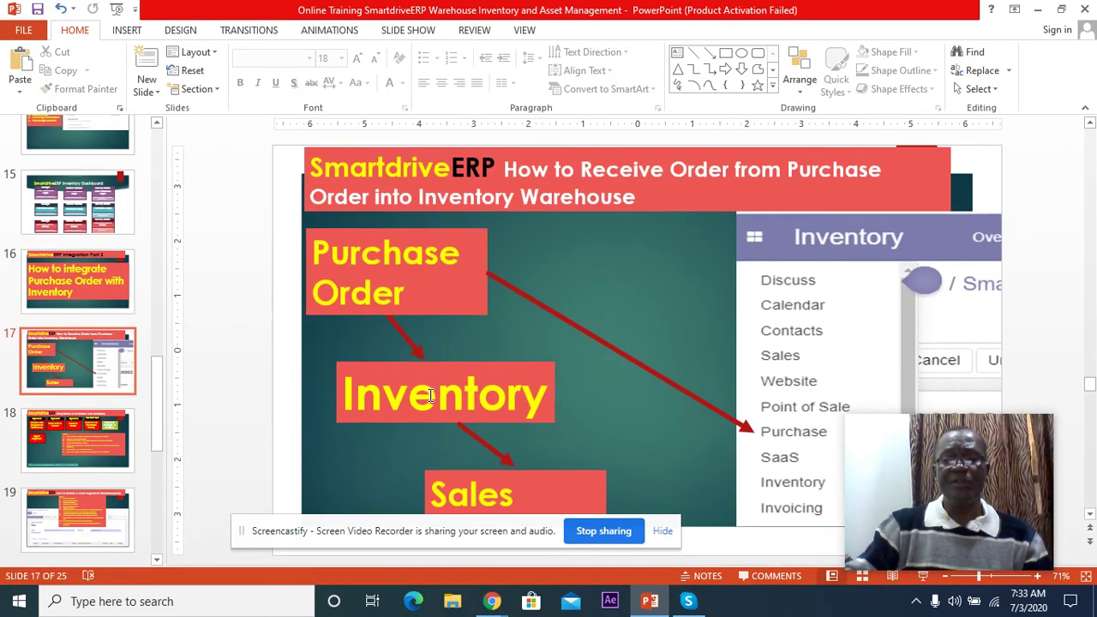
scroll(430, 394, down, 2)
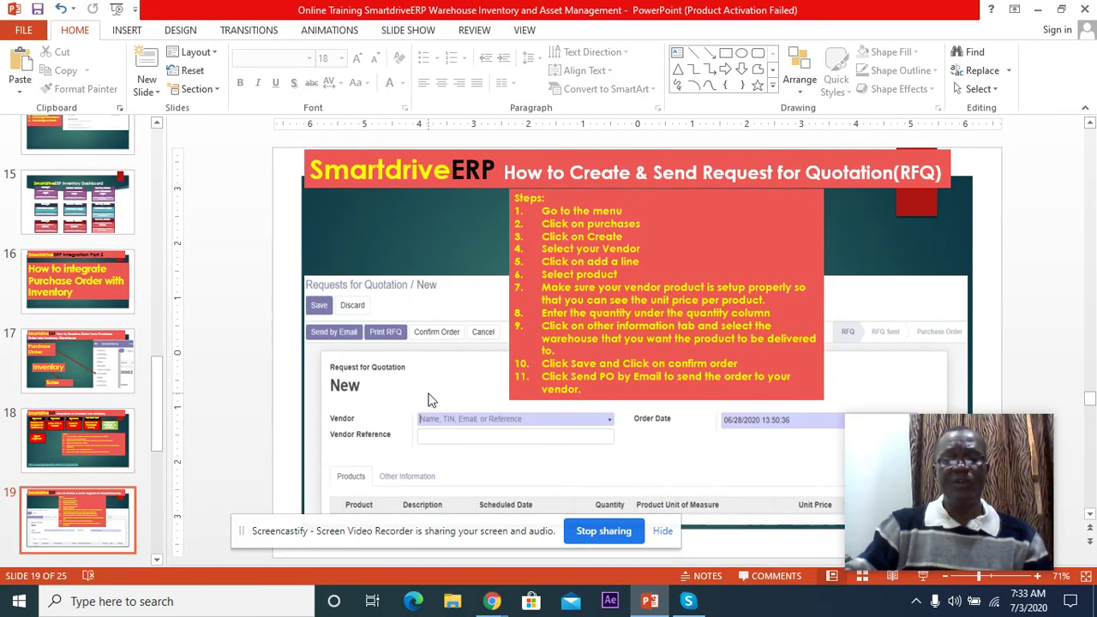
scroll(430, 399, down, 1)
scroll(427, 394, down, 1)
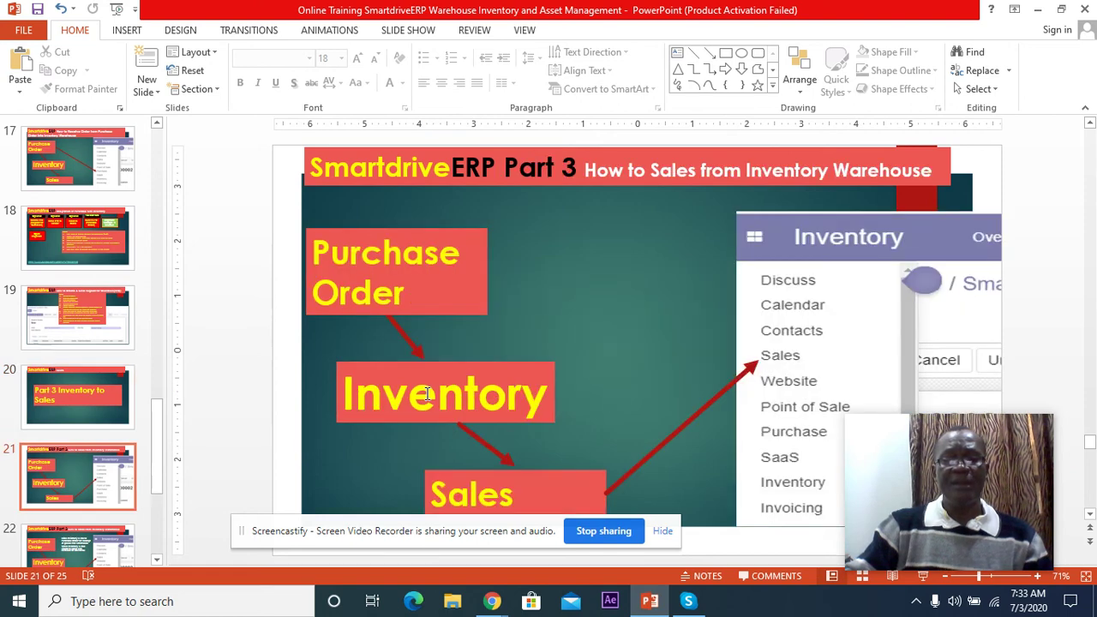
scroll(427, 394, down, 1)
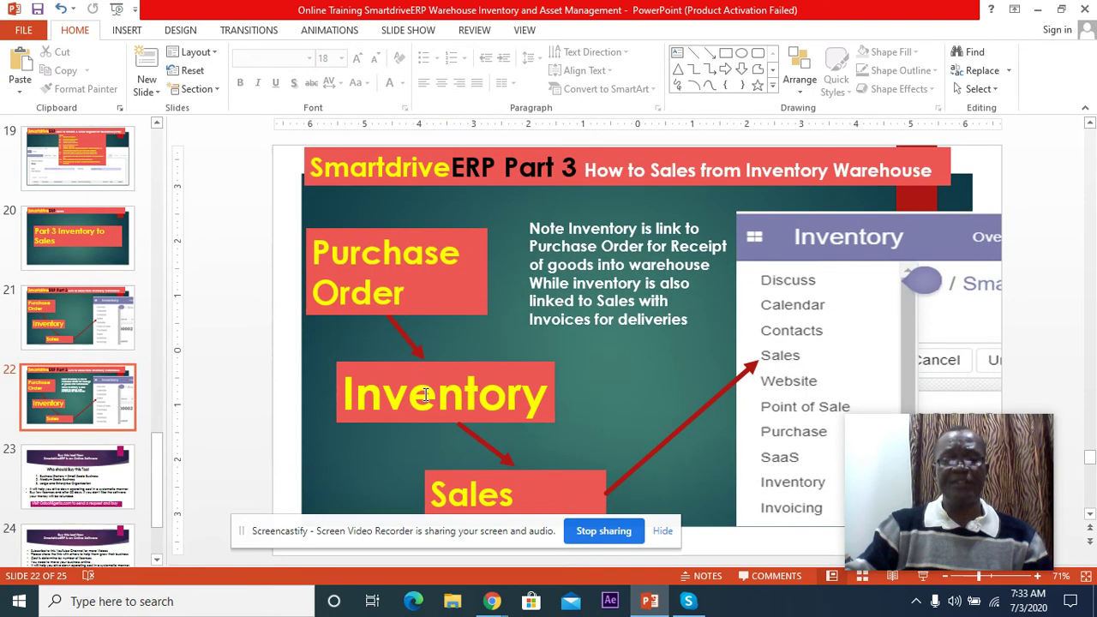
scroll(425, 395, down, 1)
drag(912, 431, 943, 283)
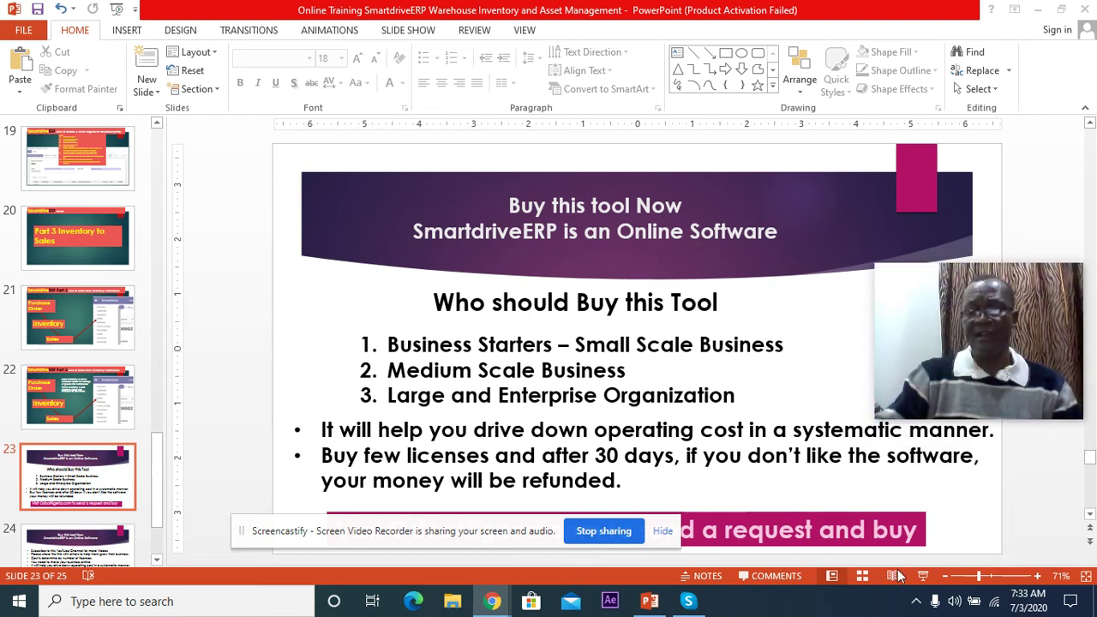